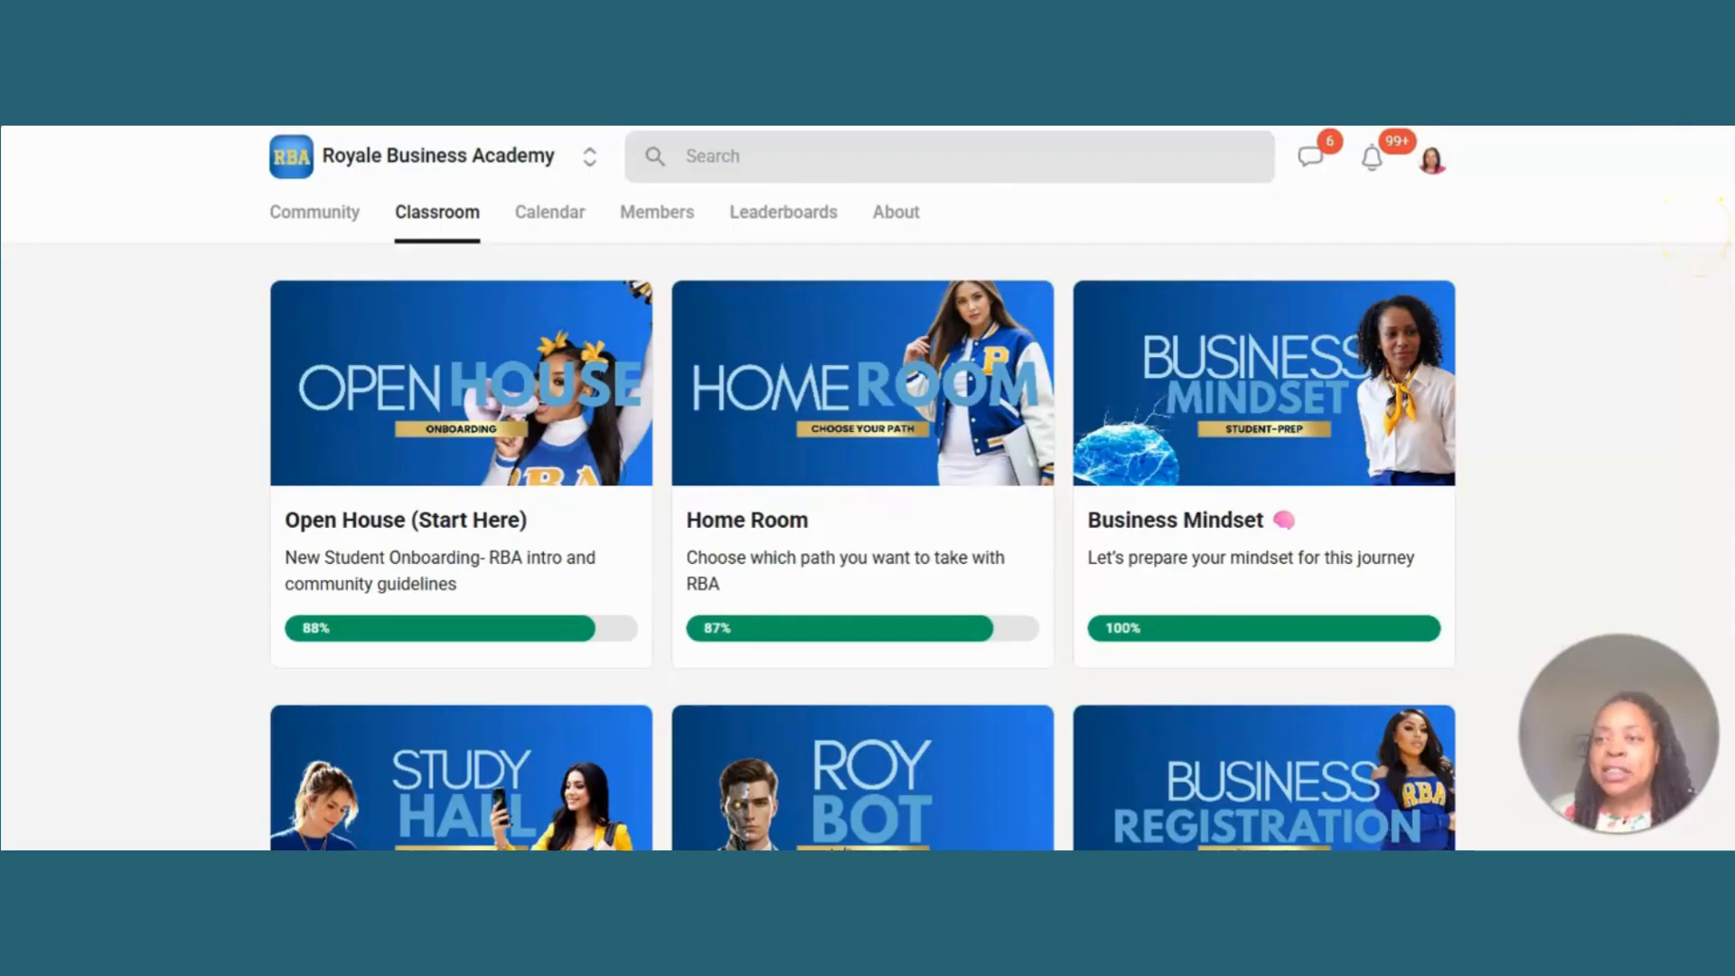
# - Open the 65 Business Startup Courses course in the classroom and look through its list of resource links
pyautogui.scroll(-3, 865, 488)
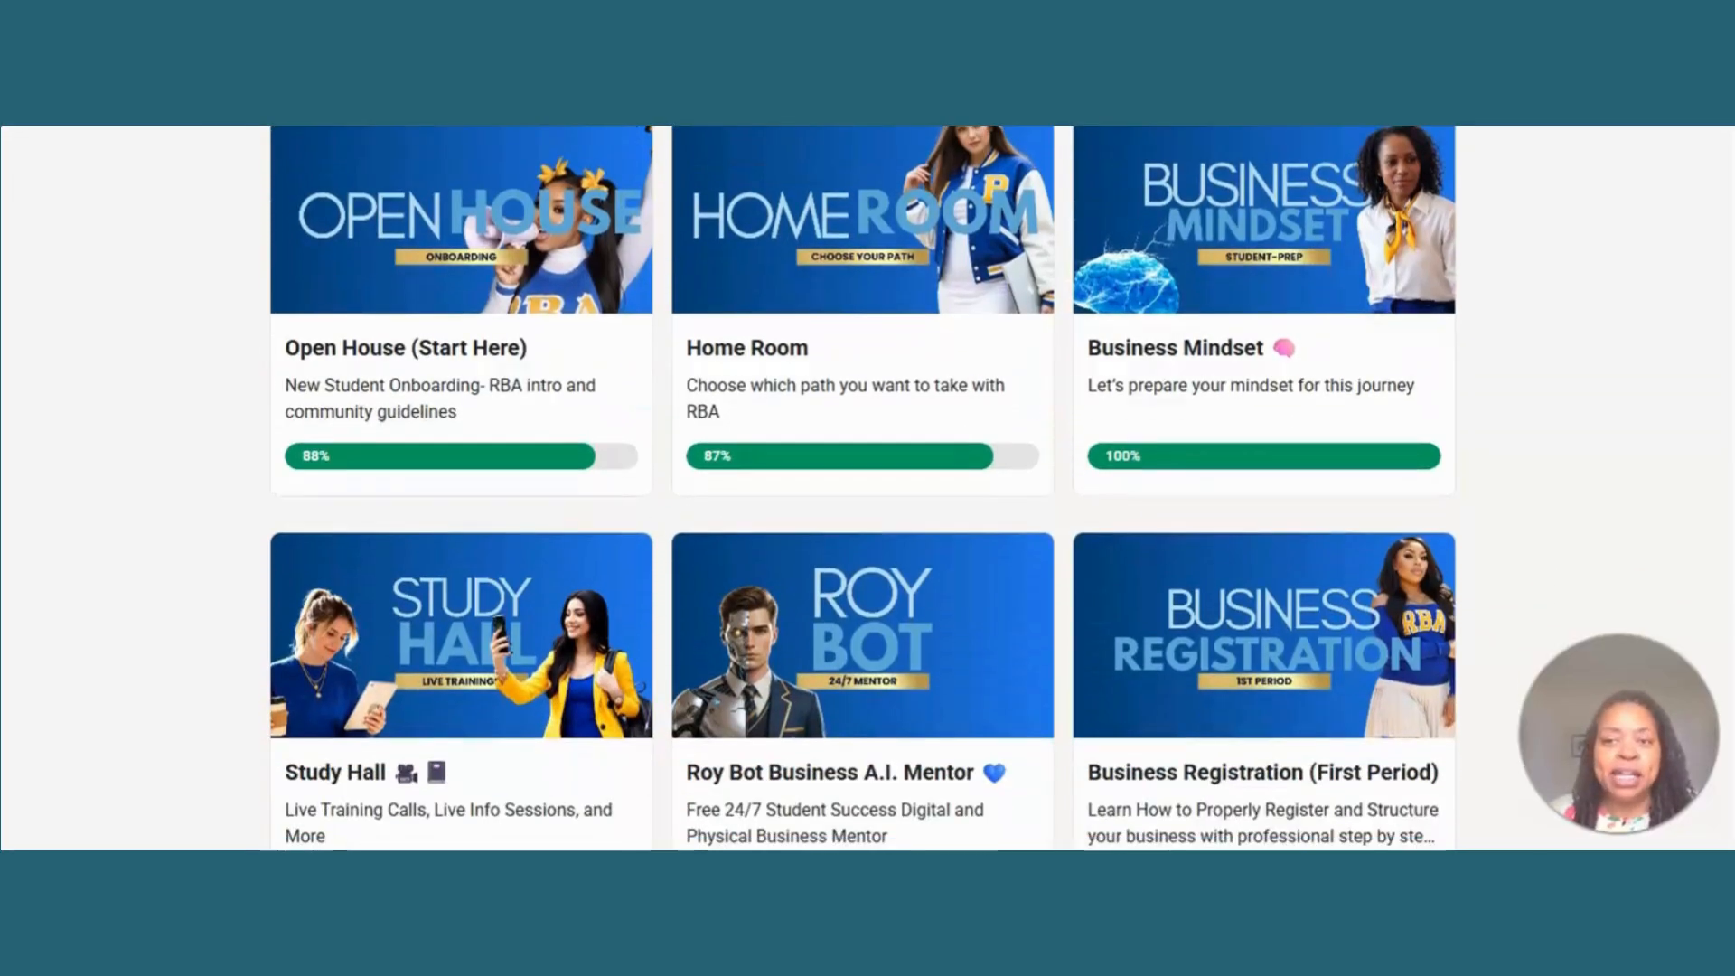
pyautogui.scroll(-2, 864, 488)
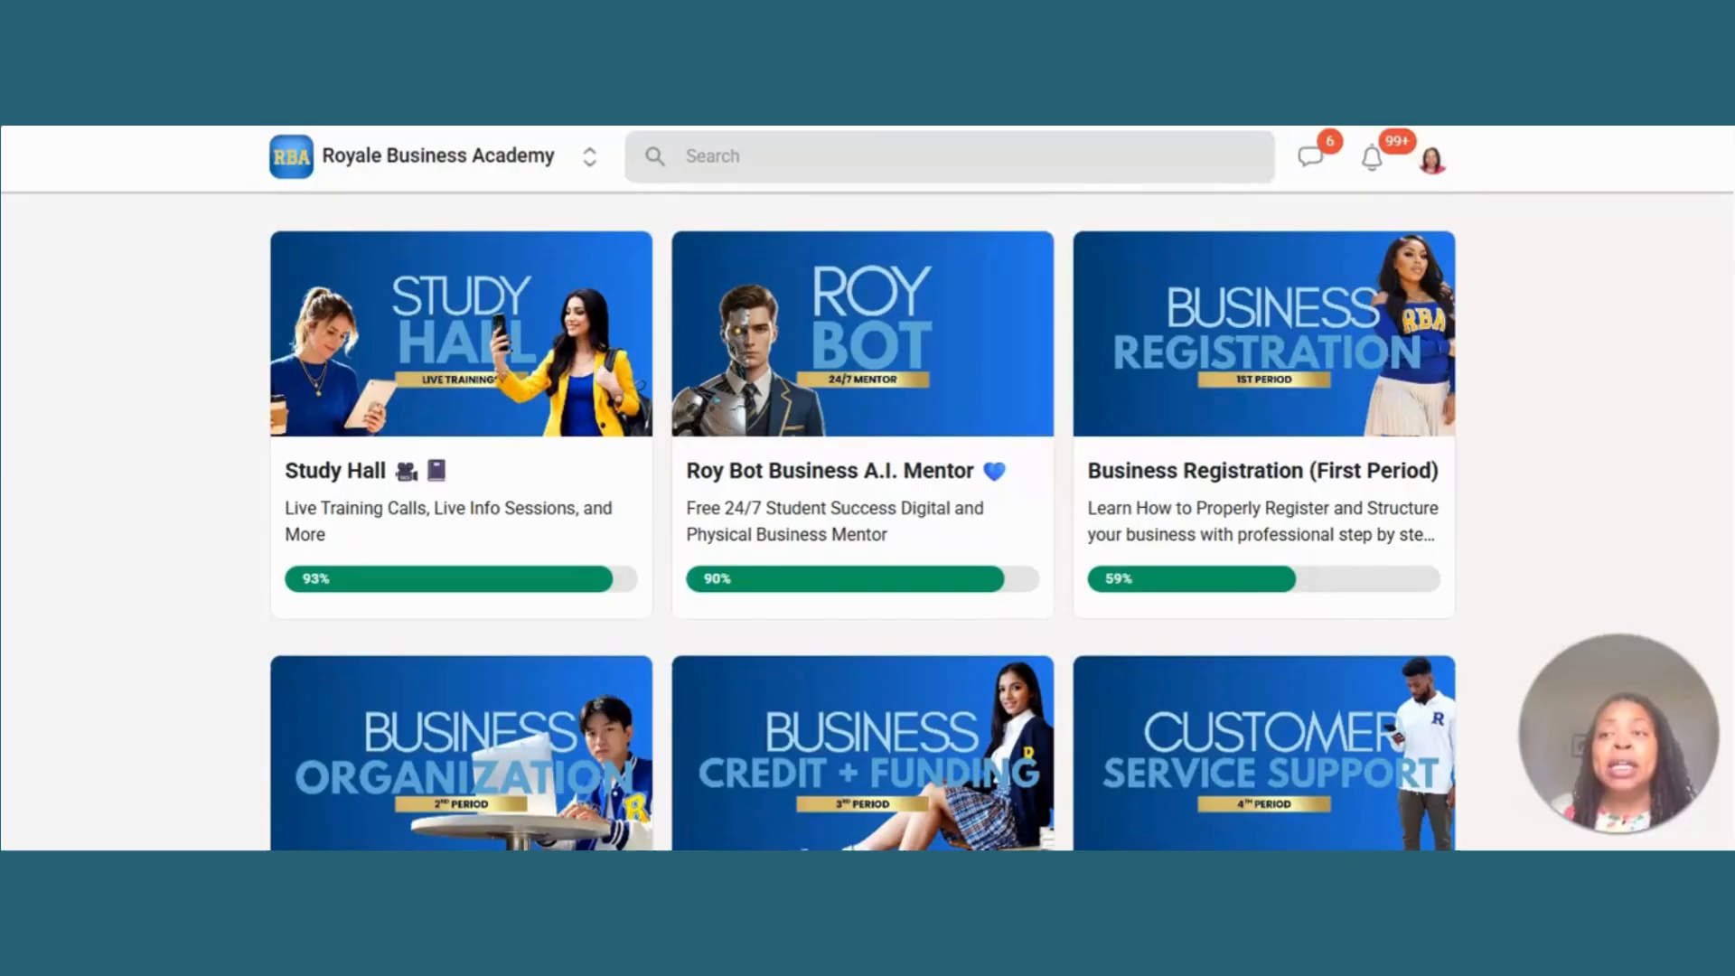
pyautogui.scroll(-1, 865, 488)
pyautogui.scroll(-4, 865, 488)
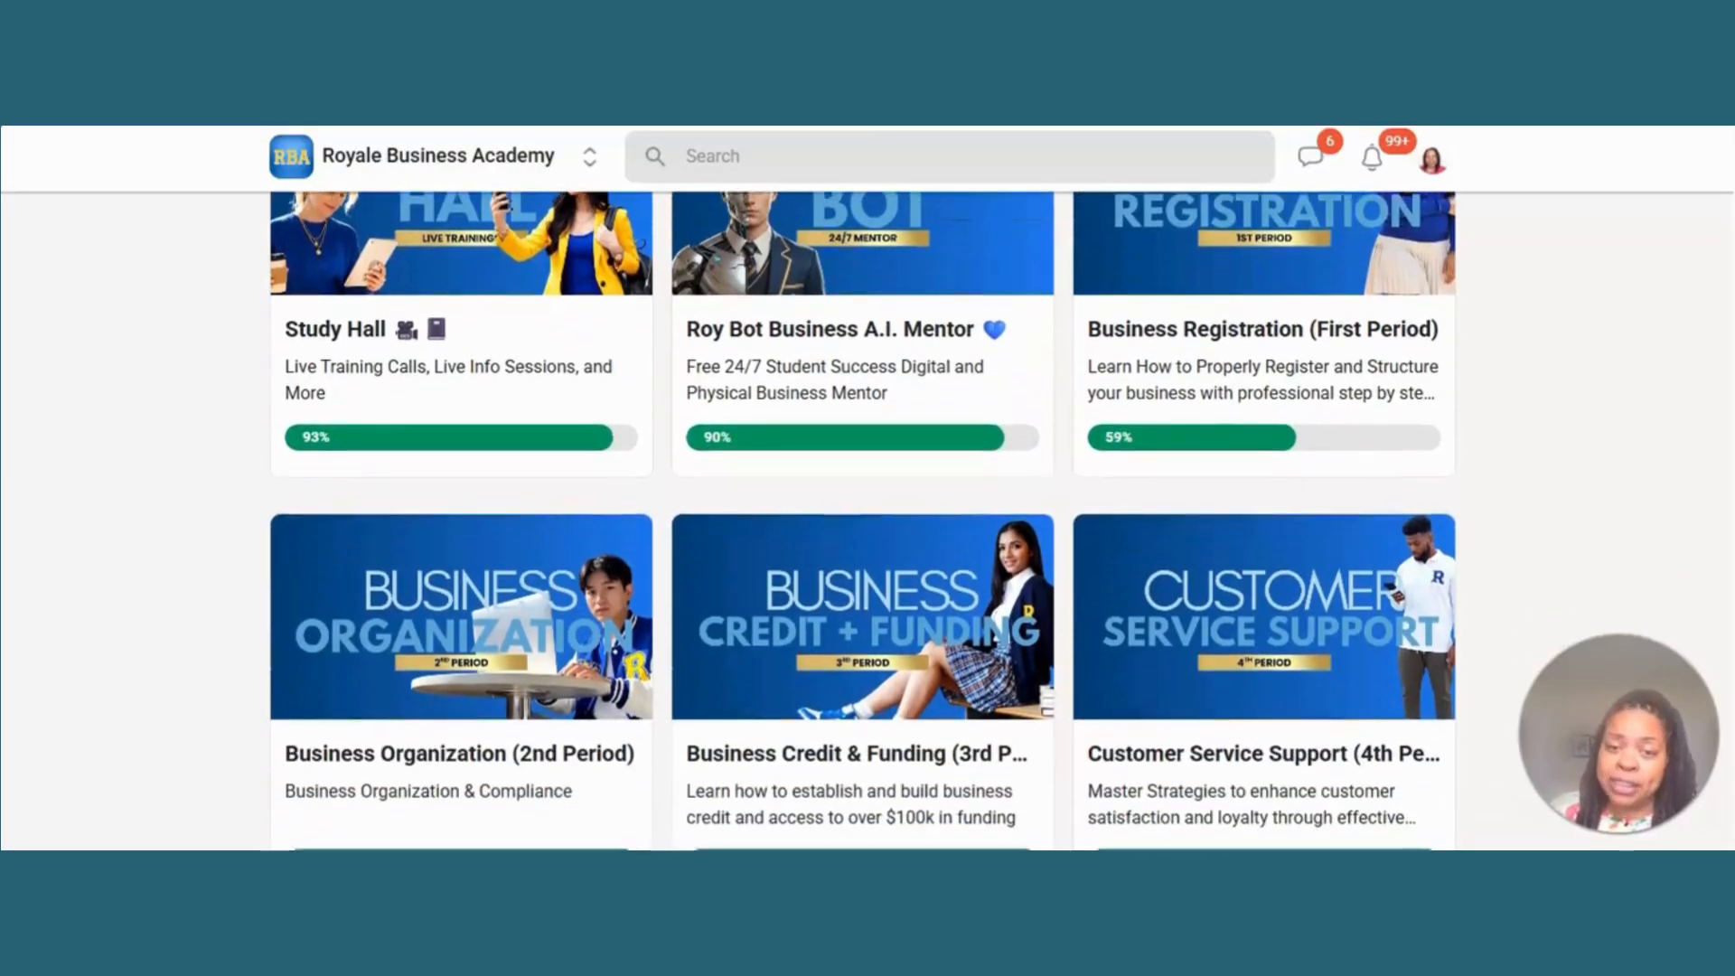
pyautogui.scroll(-5, 1605, 329)
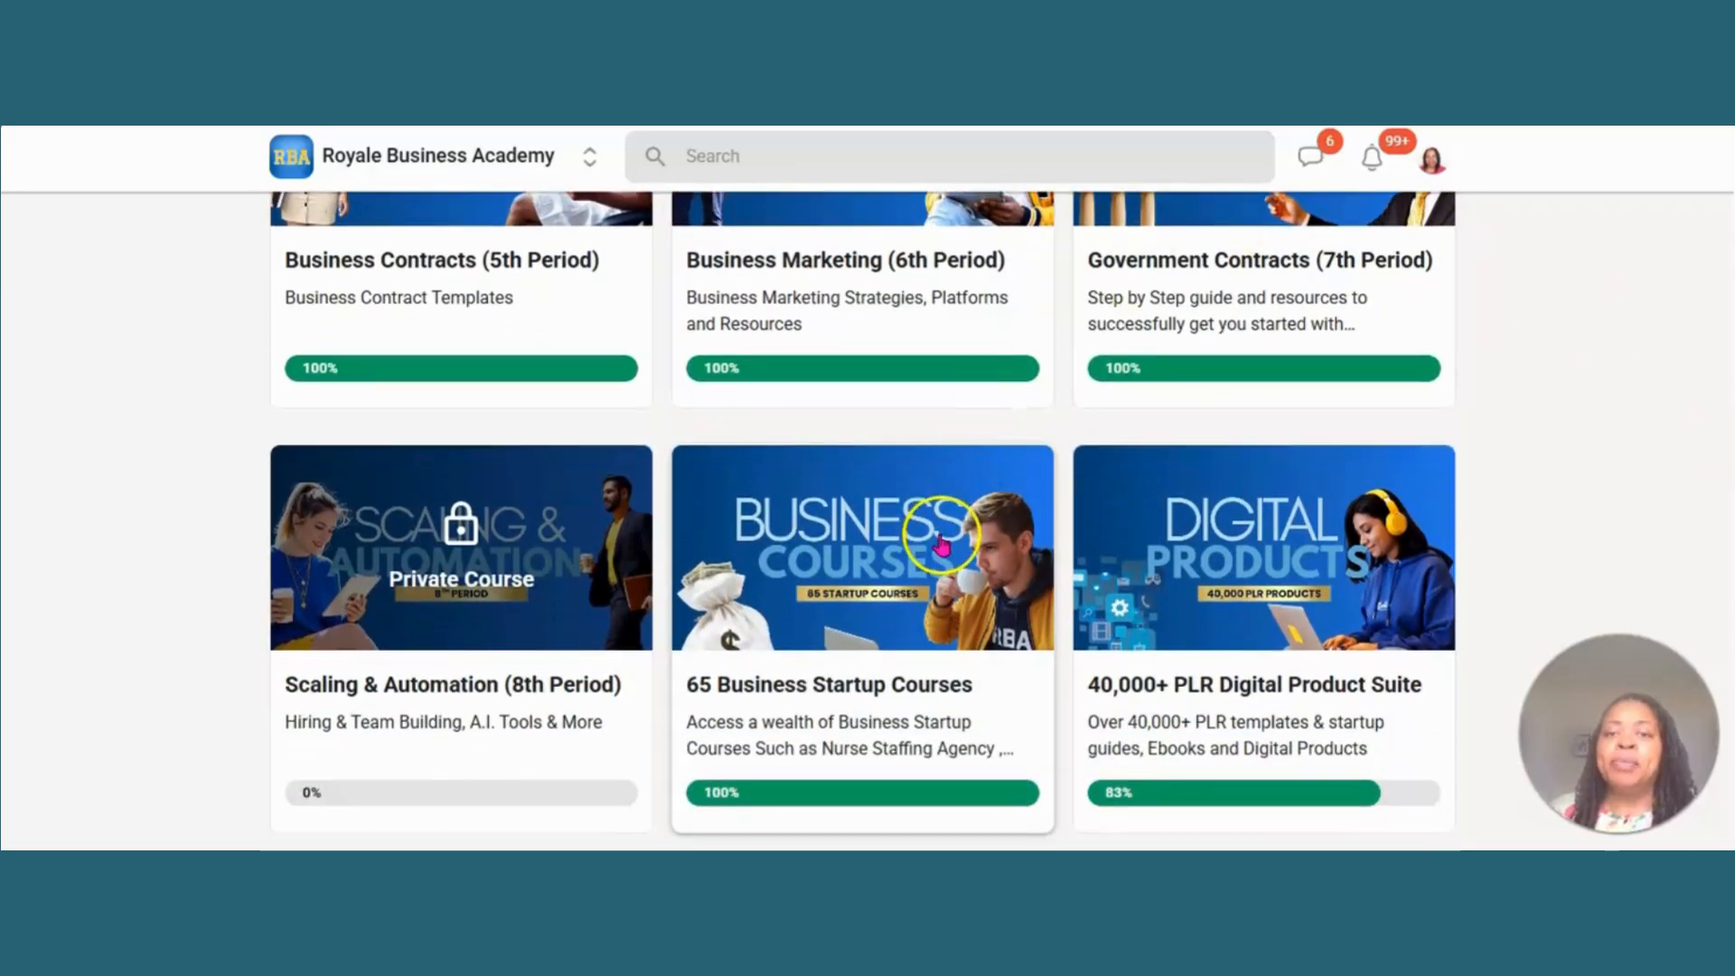
pyautogui.click(940, 542)
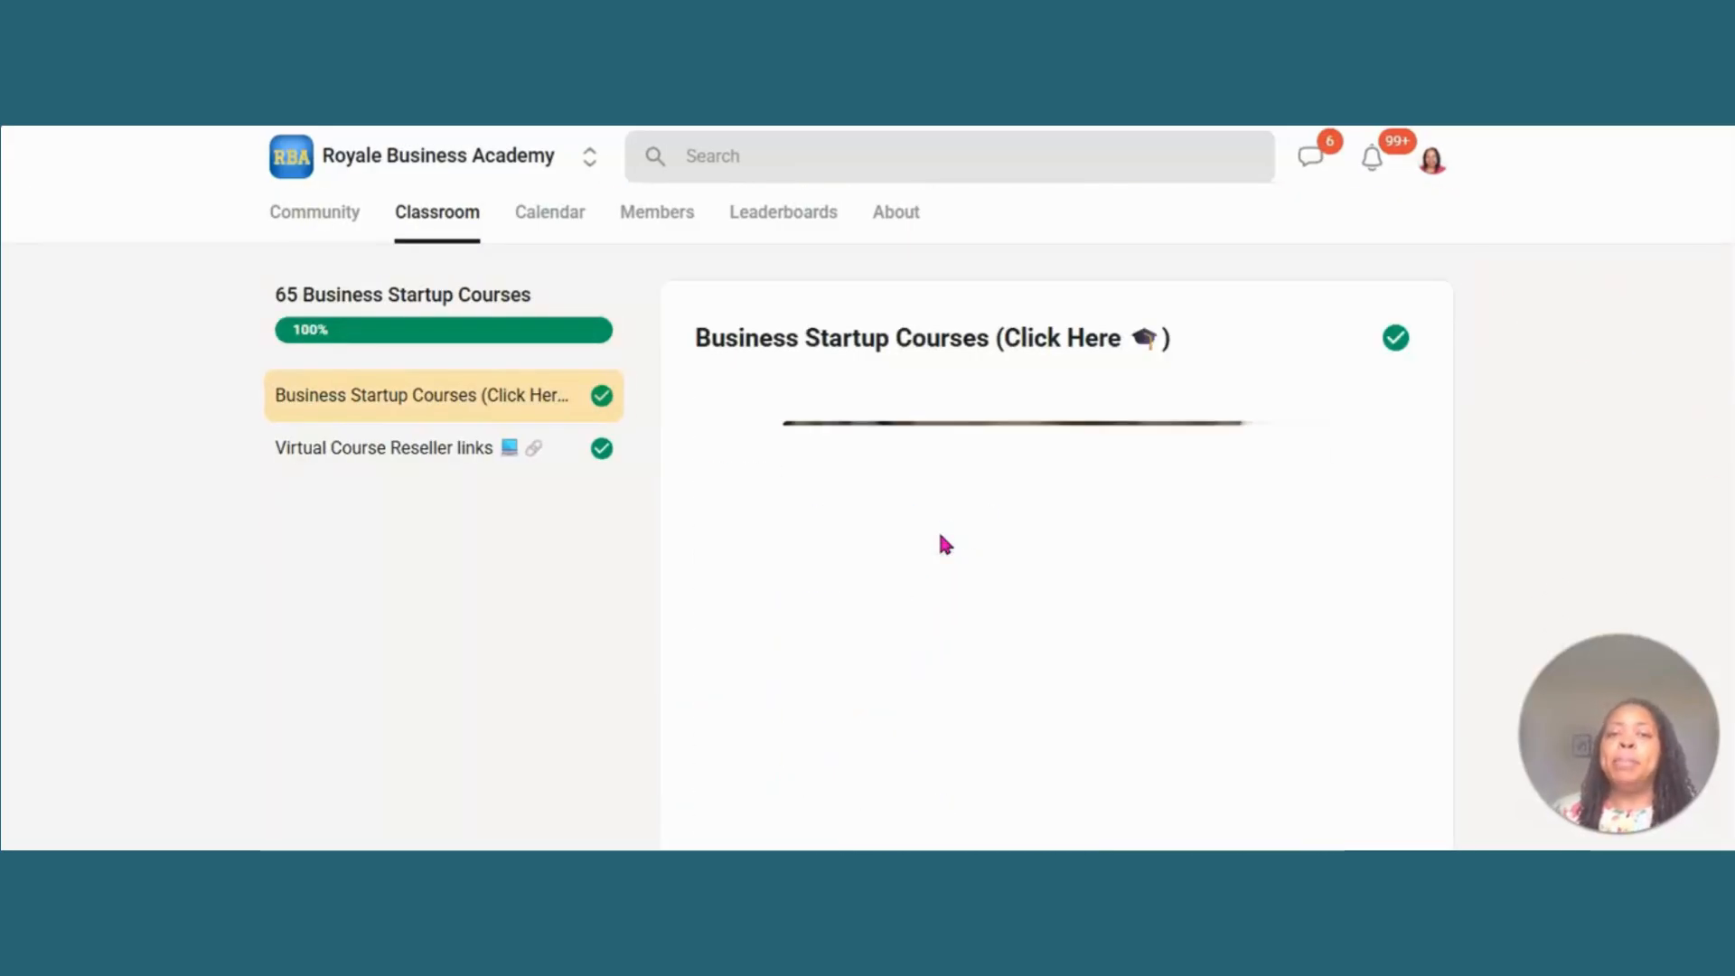
pyautogui.scroll(-7, 1057, 519)
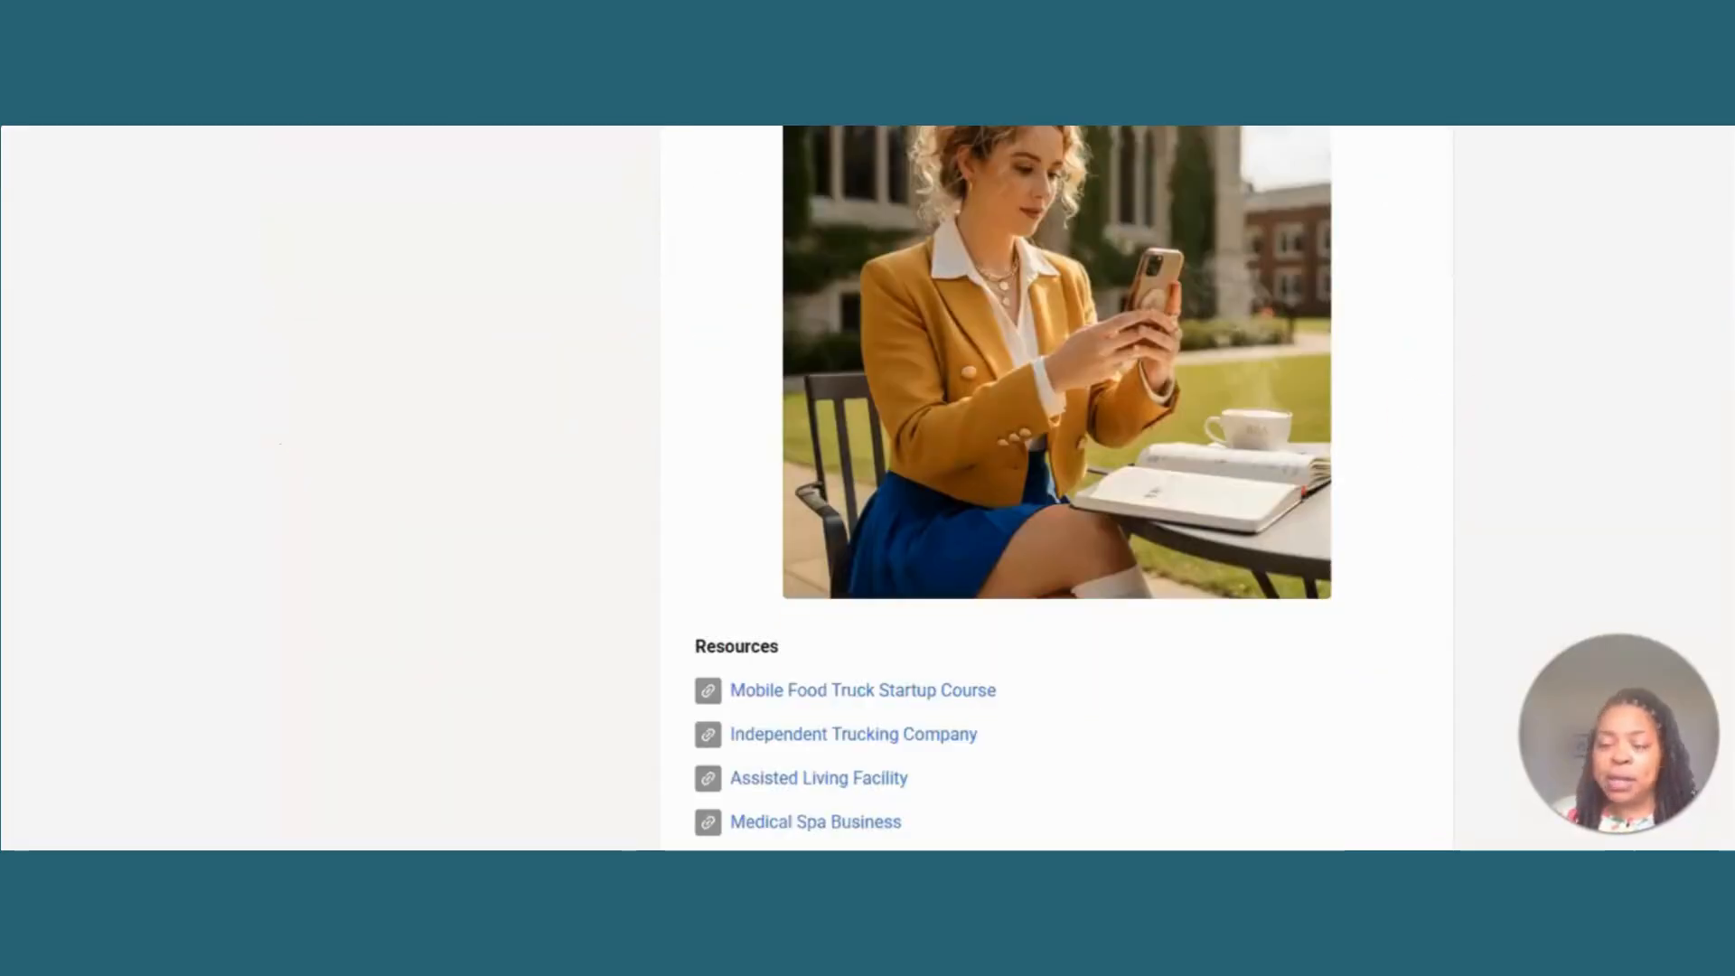
pyautogui.scroll(-7, 1058, 519)
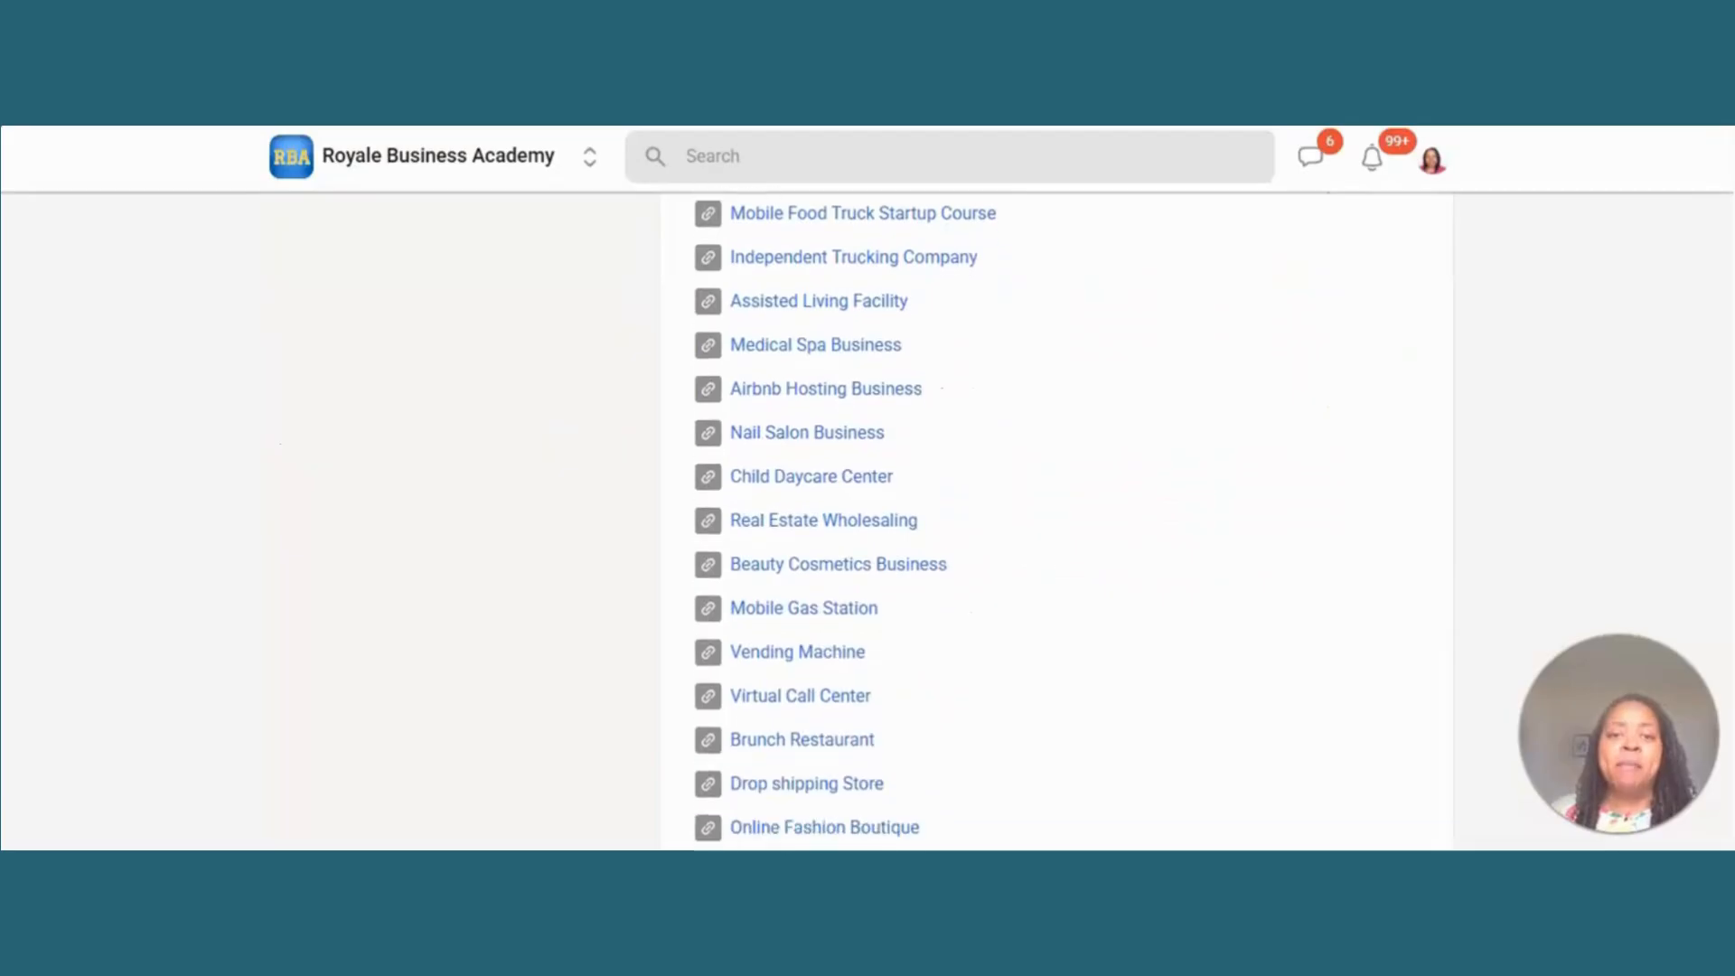
pyautogui.scroll(-2, 1057, 519)
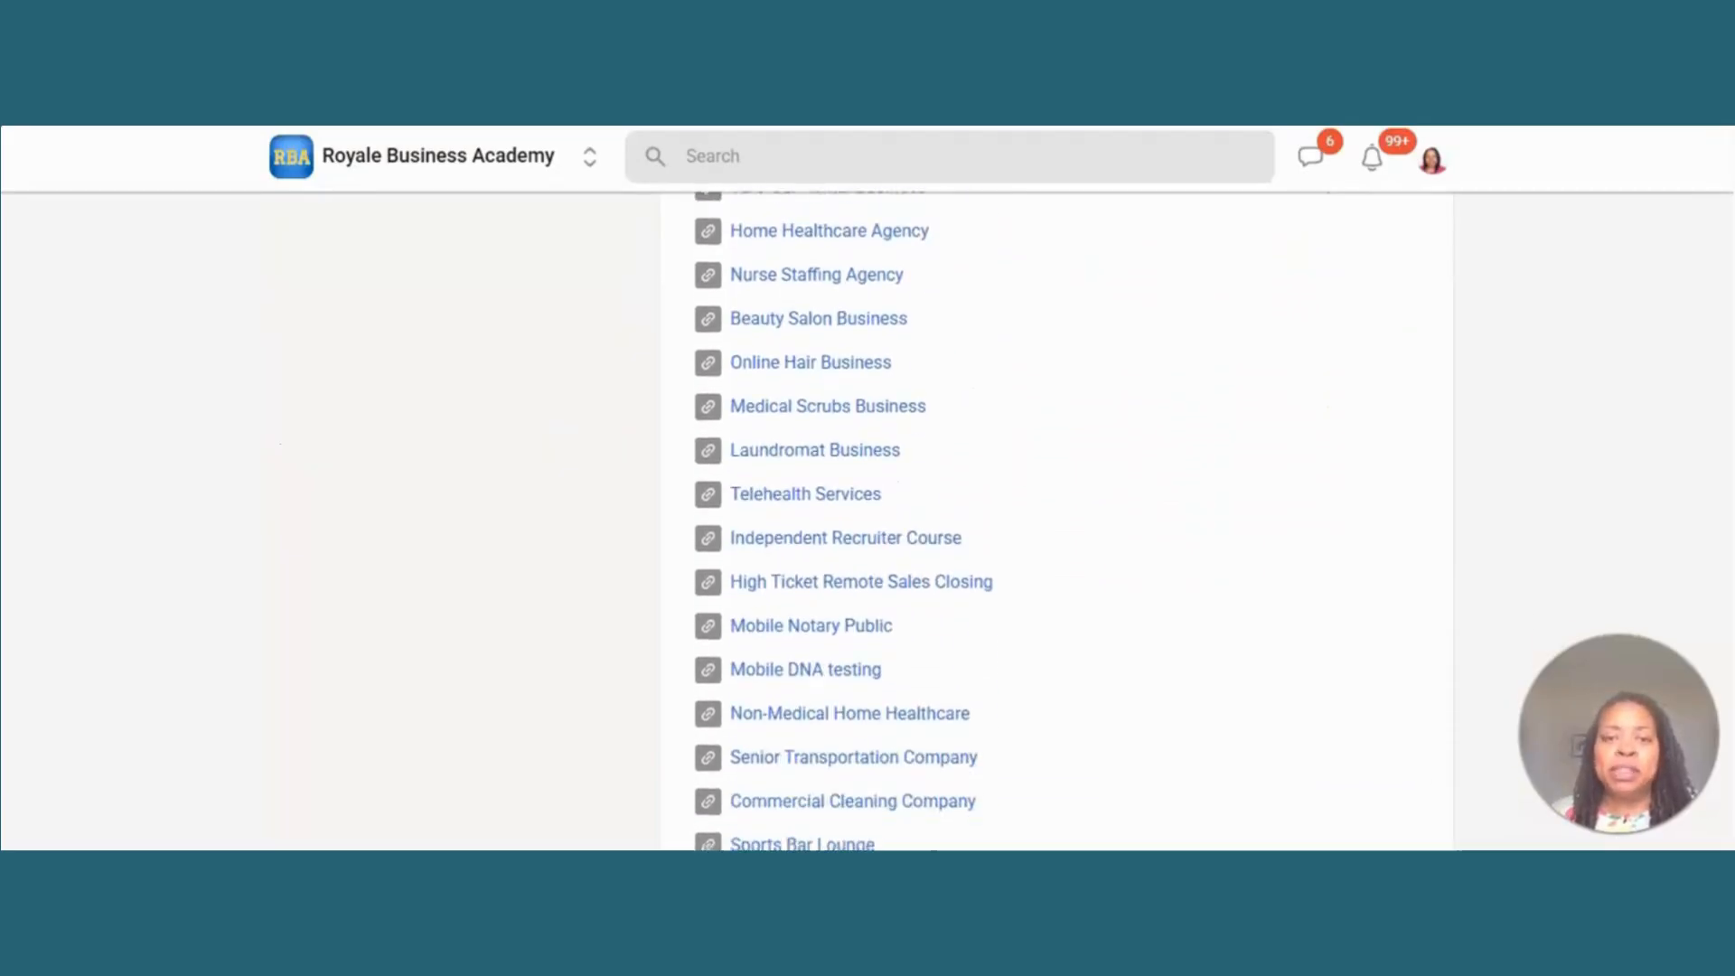
pyautogui.scroll(16, 1058, 519)
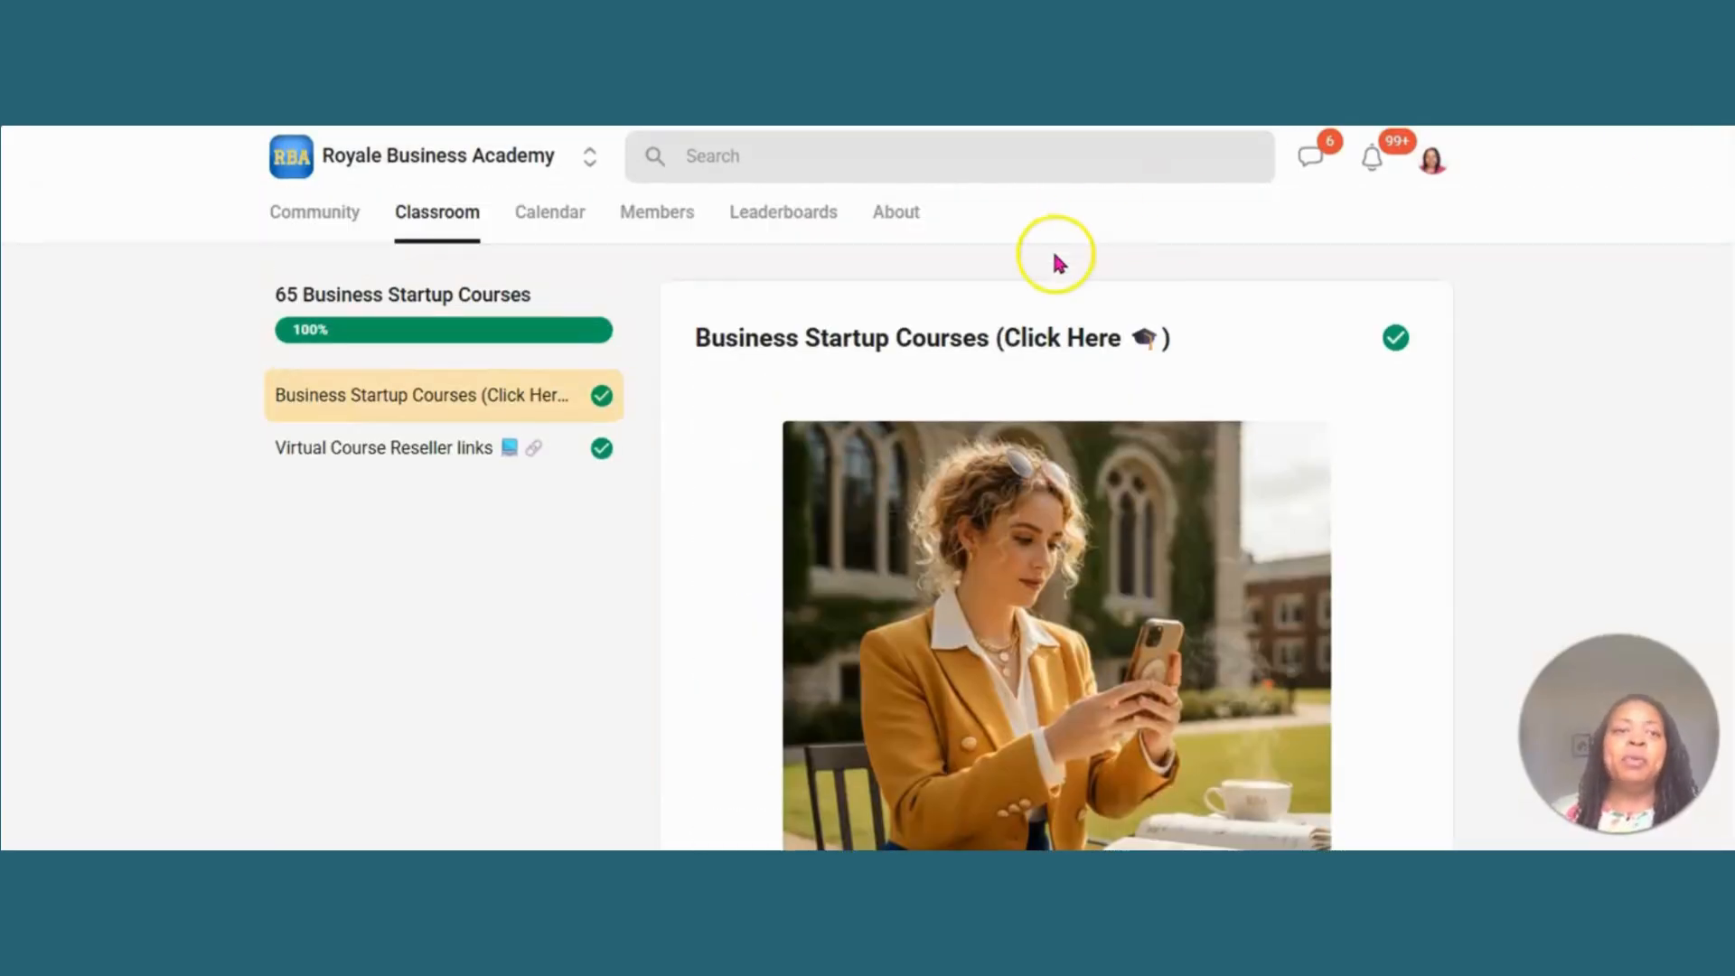
# - Return to the classroom overview and open the 40,000+ PLR Digital Product Suite course
pyautogui.click(453, 213)
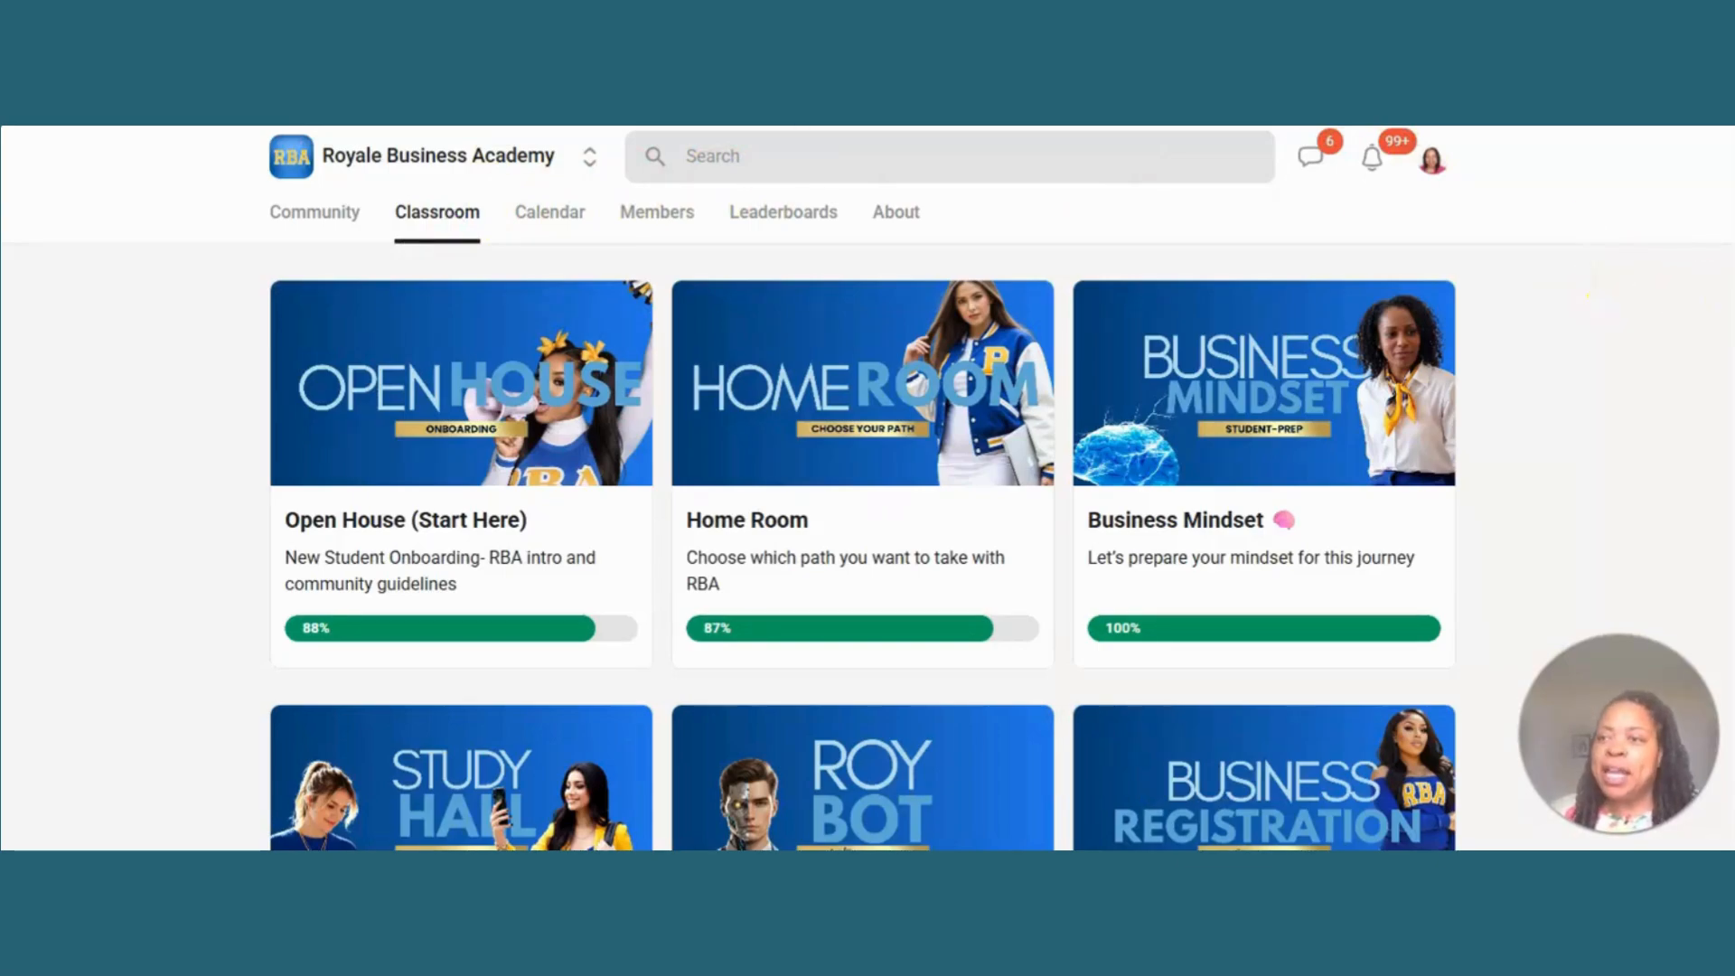
pyautogui.scroll(-12, 1610, 298)
pyautogui.scroll(-4, 1590, 294)
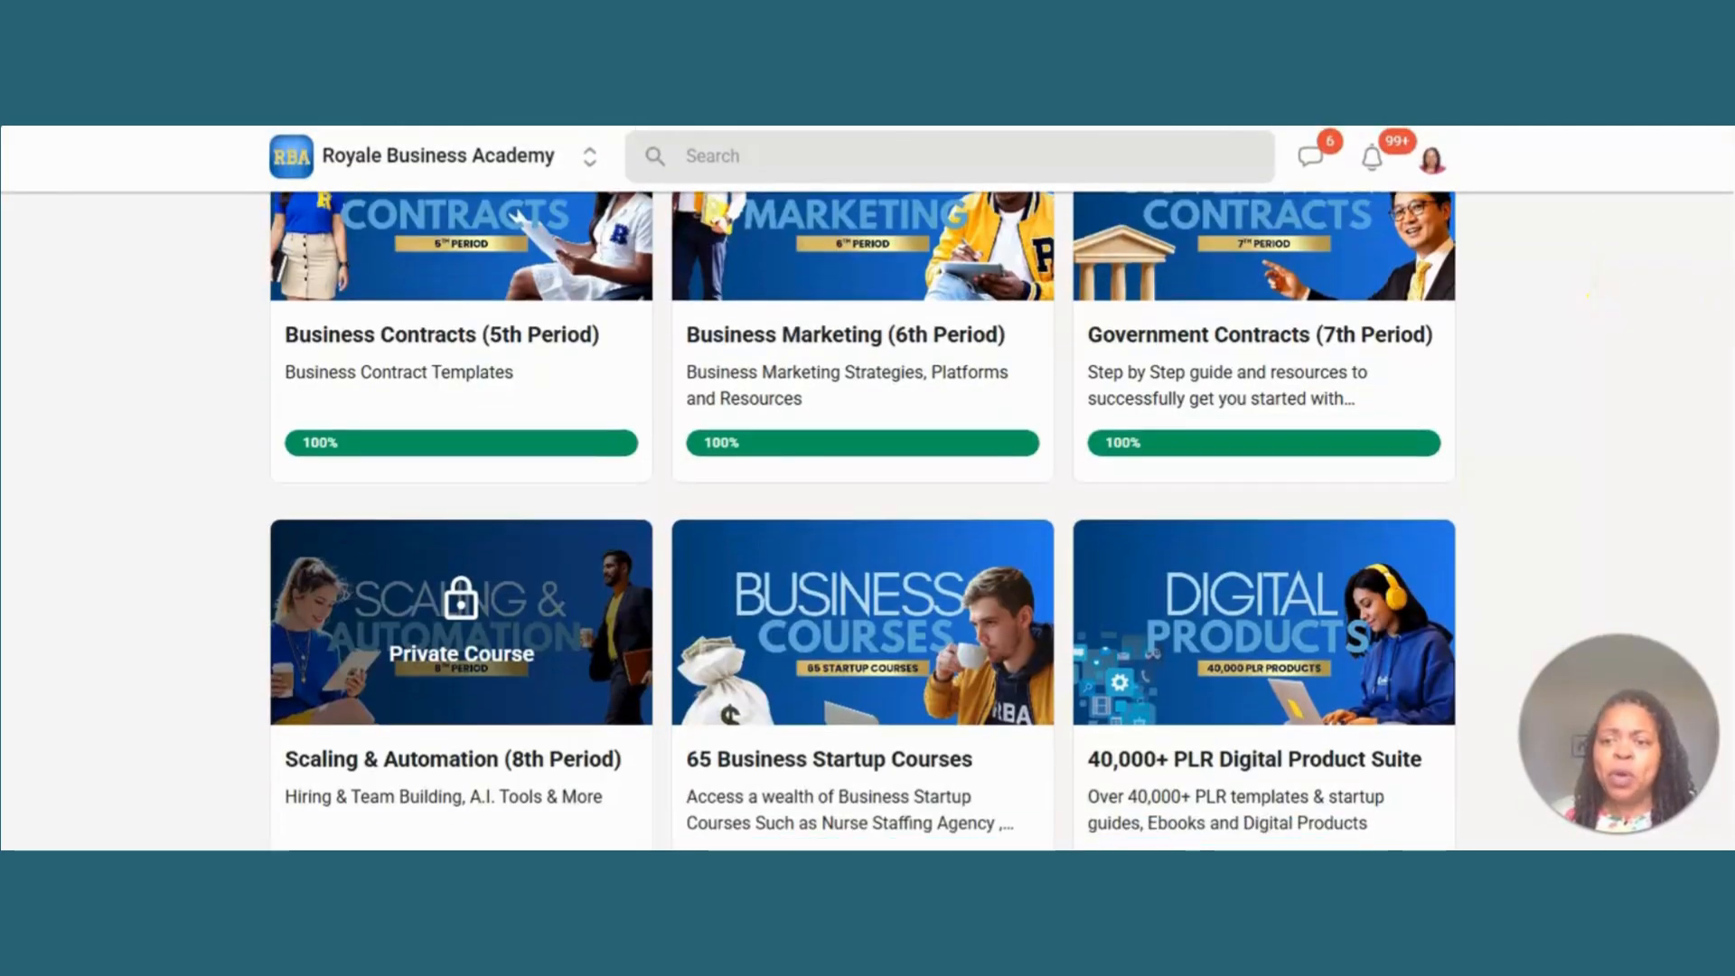
pyautogui.click(1289, 621)
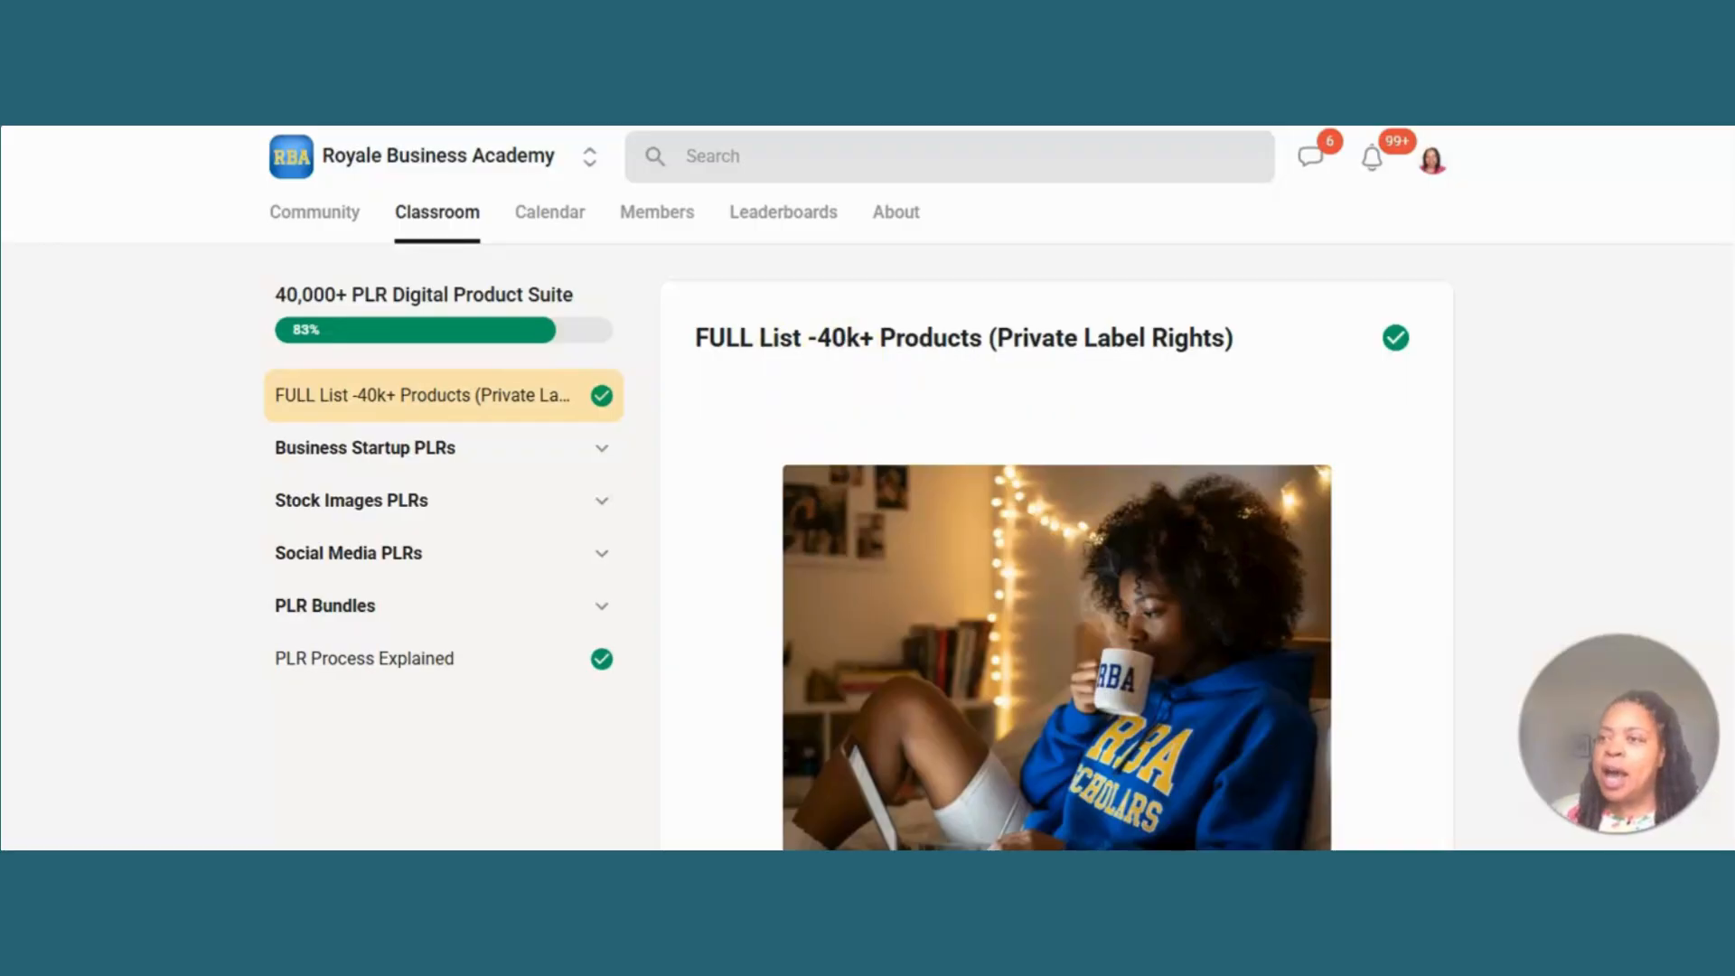
# - Open the PLR Planner Bundle PDF from the course resources and follow its Weight Loss Planner link to the template
pyautogui.scroll(-10, 1089, 287)
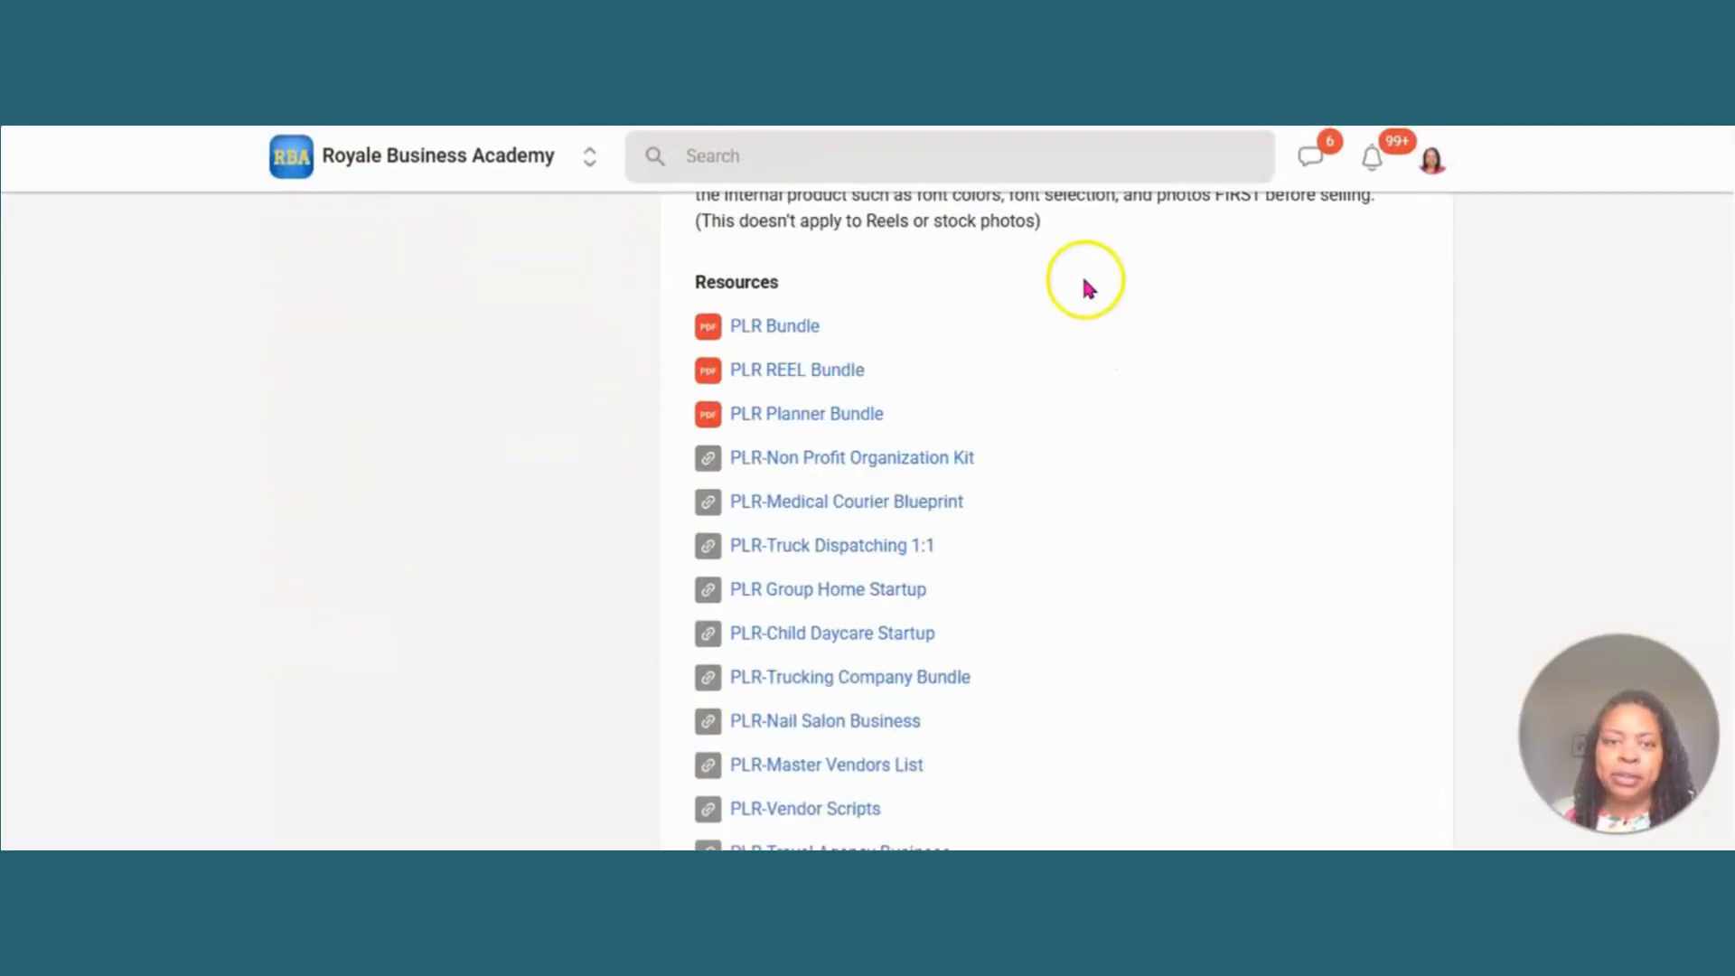
pyautogui.click(771, 409)
pyautogui.click(774, 411)
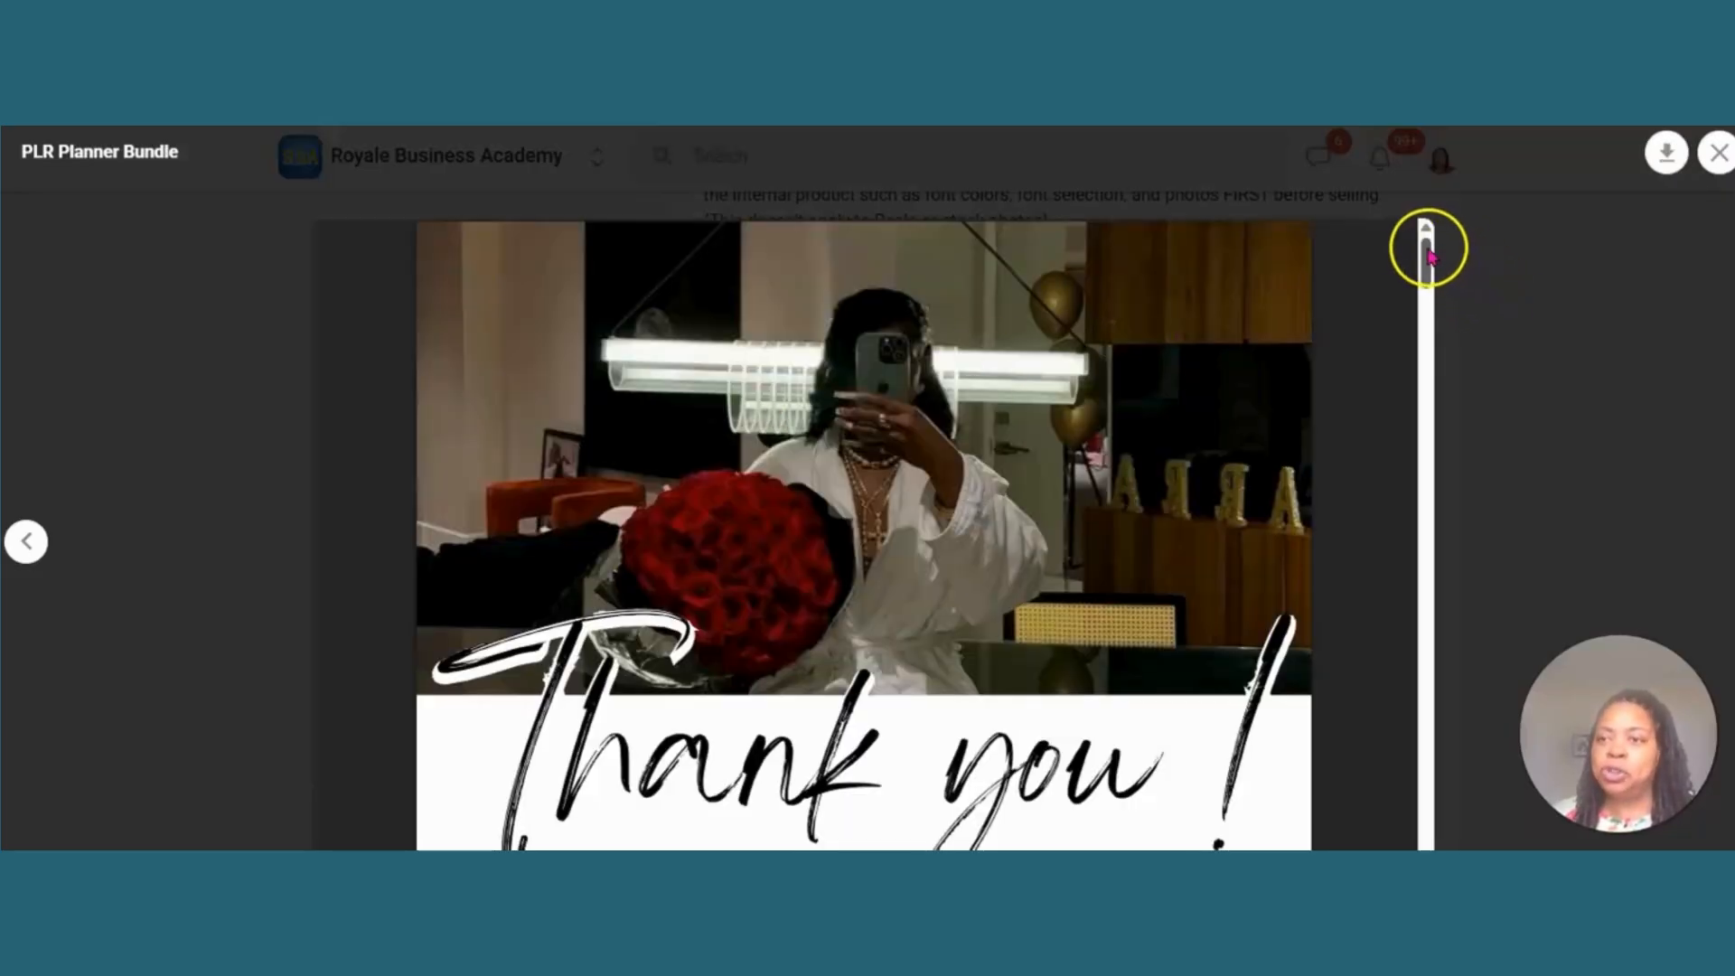
pyautogui.moveTo(1426, 252); pyautogui.dragTo(1444, 354)
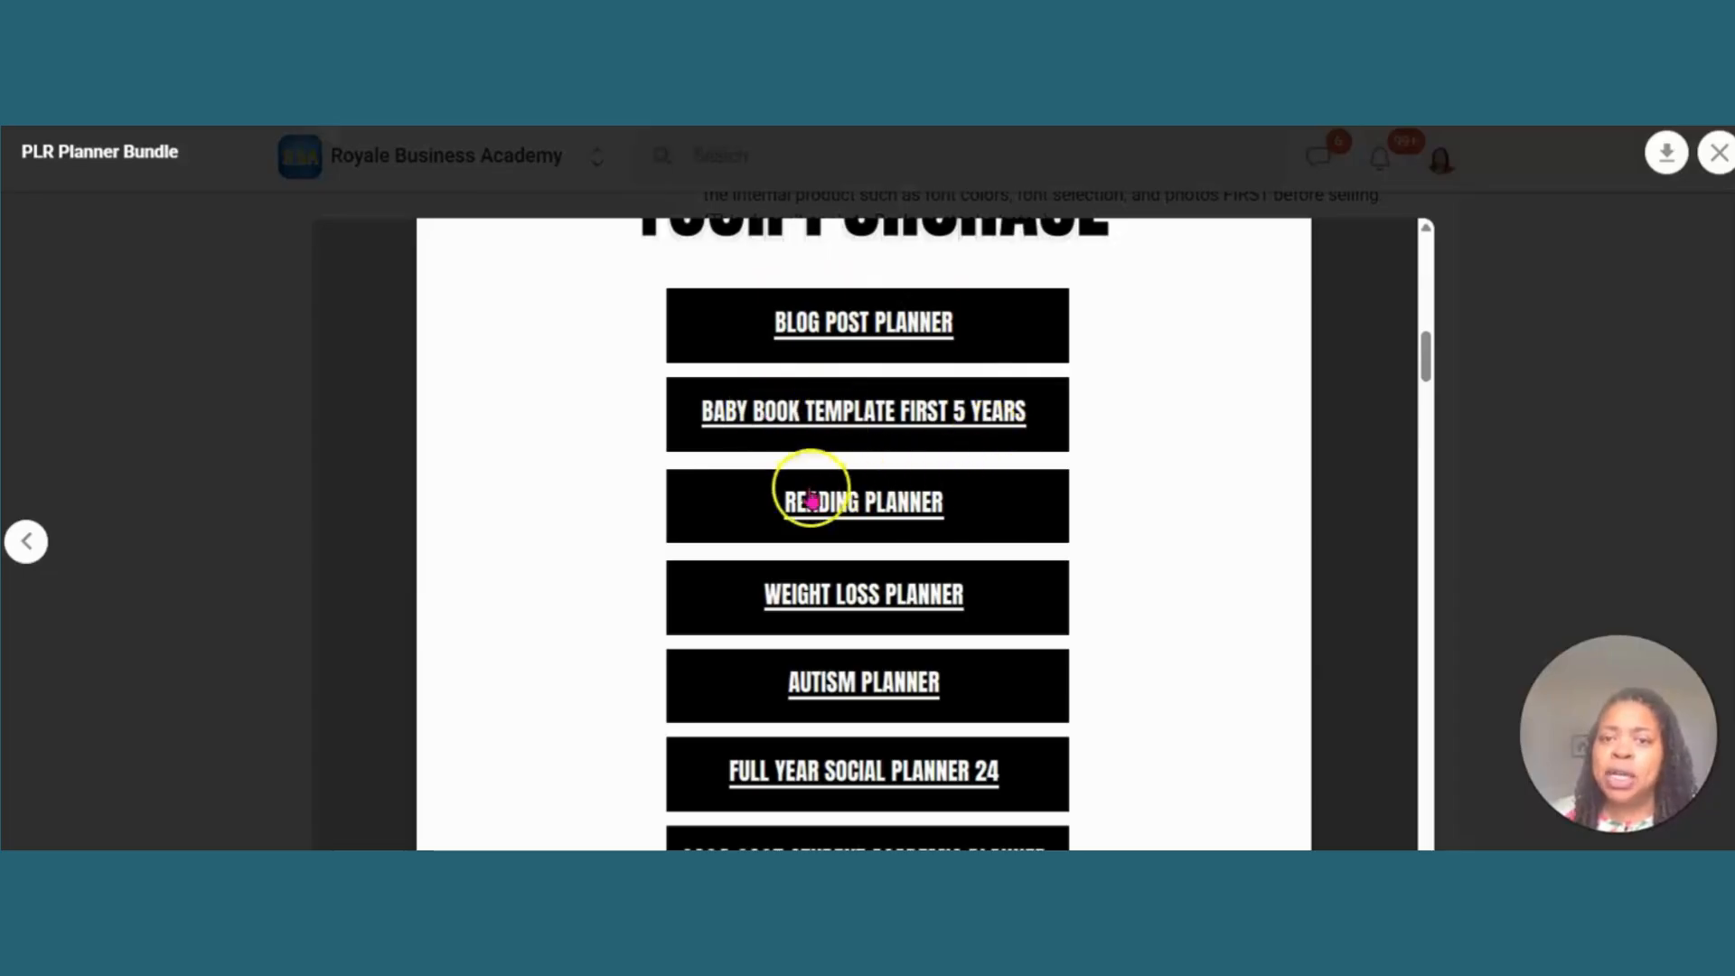
pyautogui.click(863, 578)
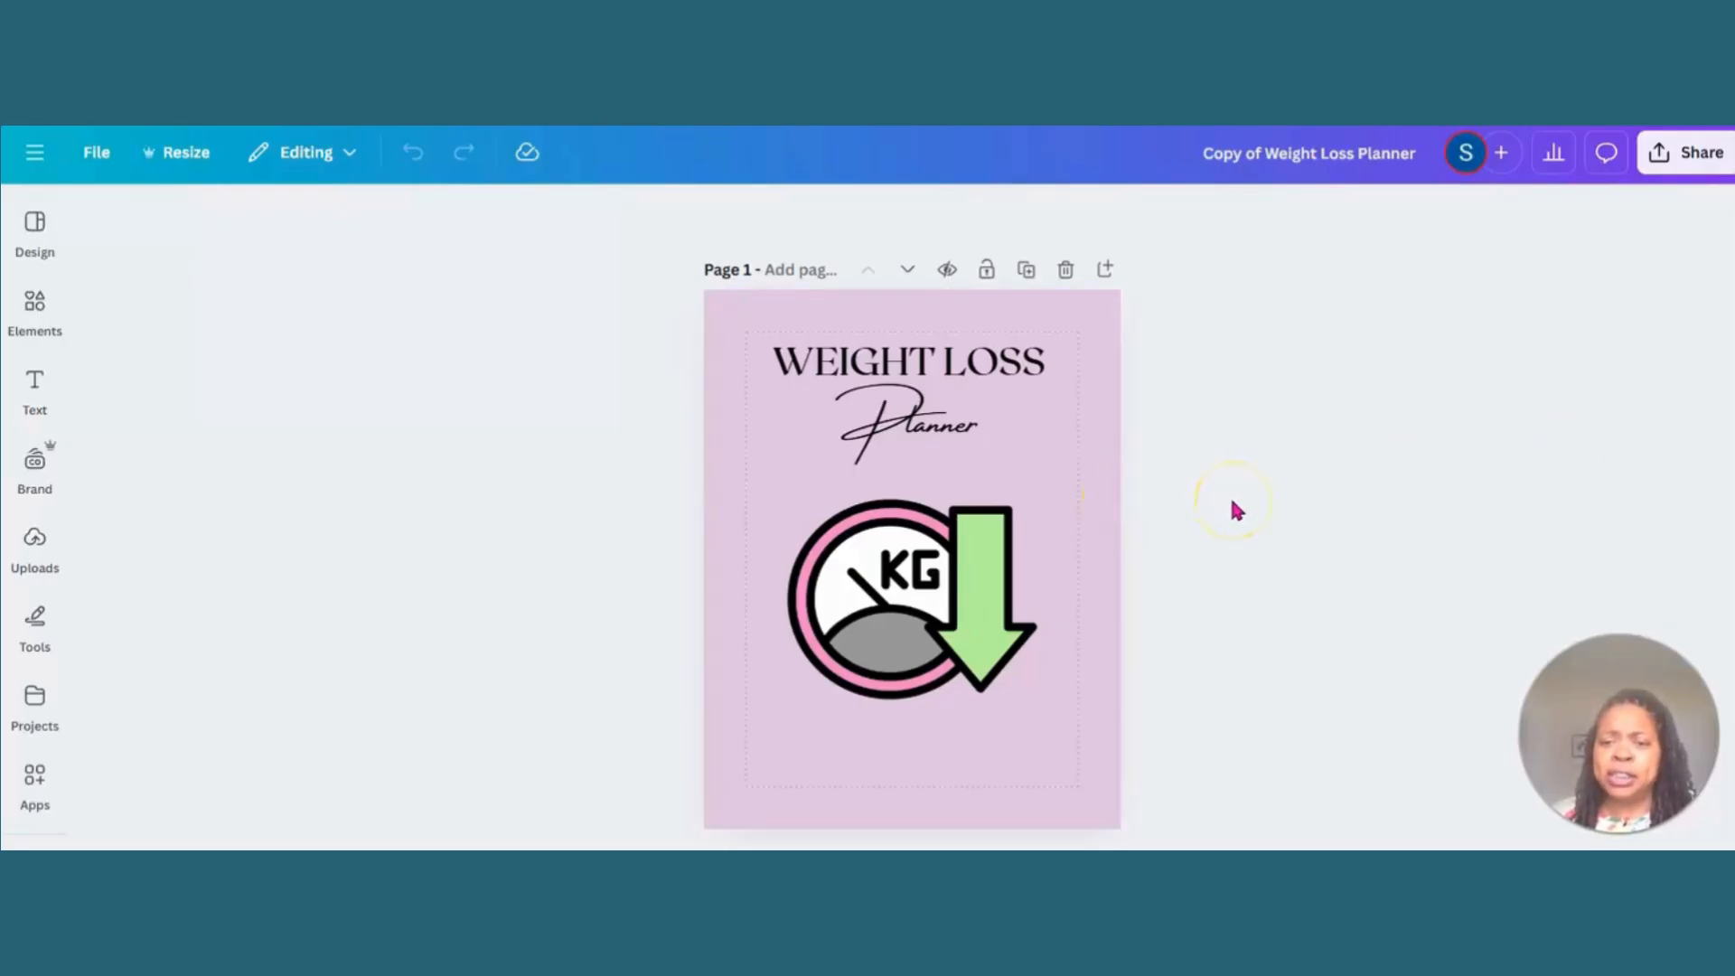
# - Browse the first pages of the Weight Loss Planner and shift the dumbbell photo on page 2 slightly upward
pyautogui.scroll(-5, 1236, 510)
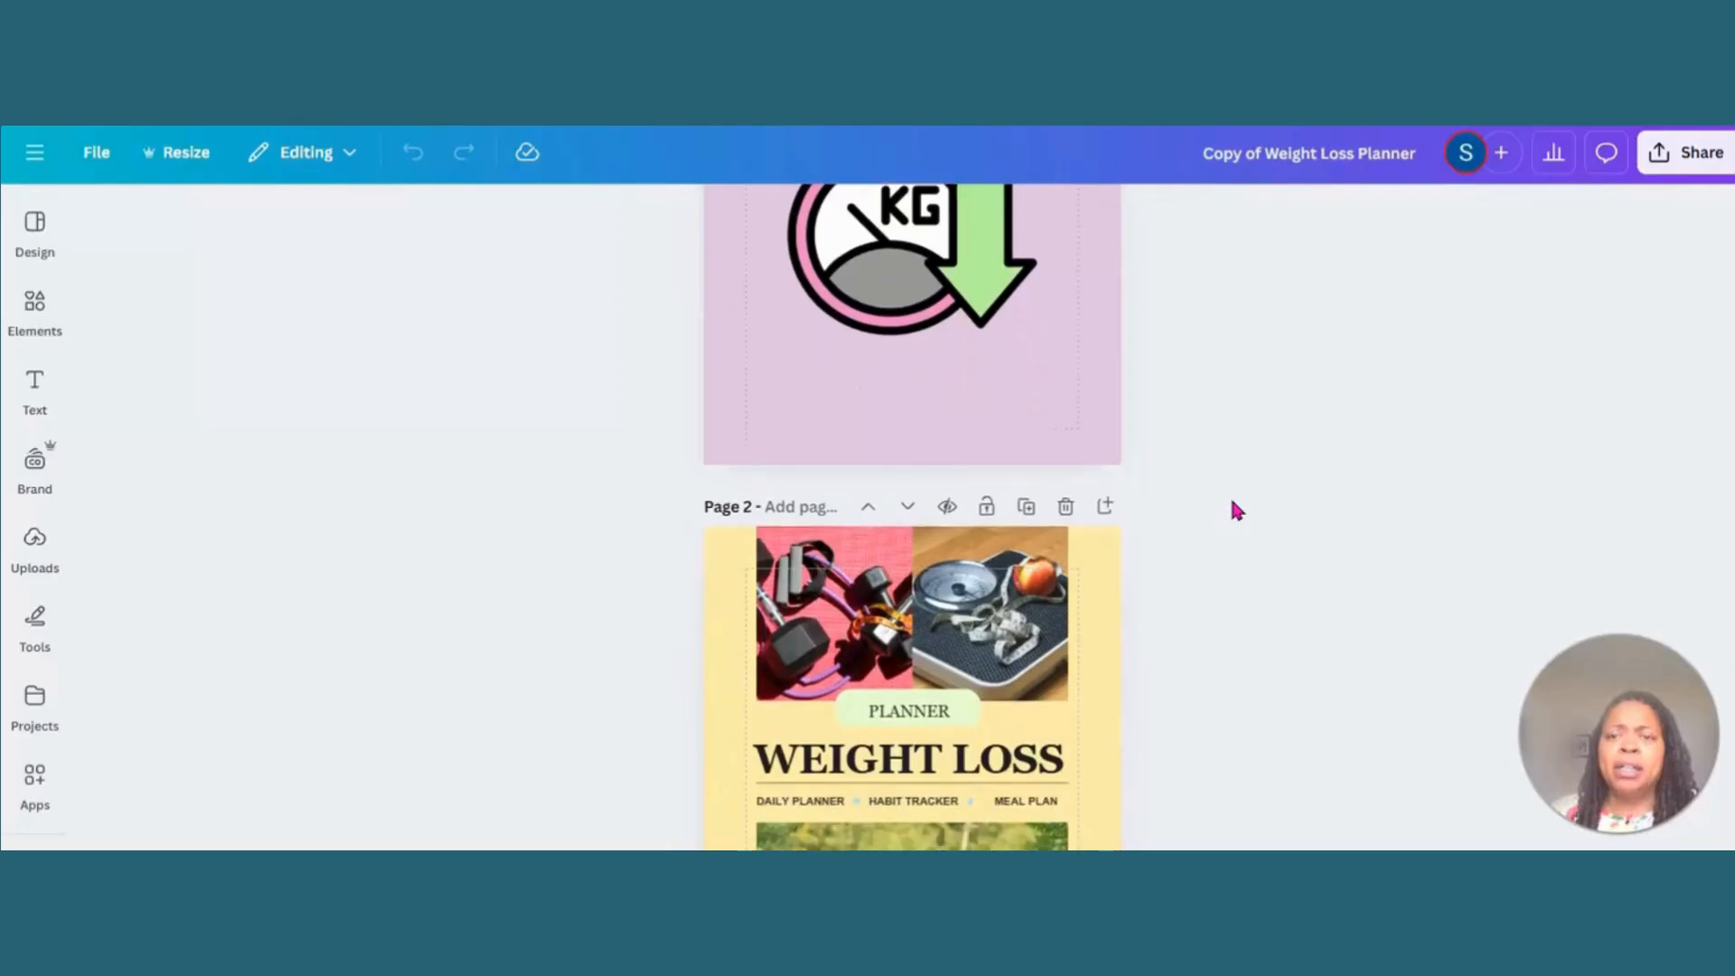
pyautogui.scroll(-2, 1236, 510)
pyautogui.scroll(-2, 1236, 510)
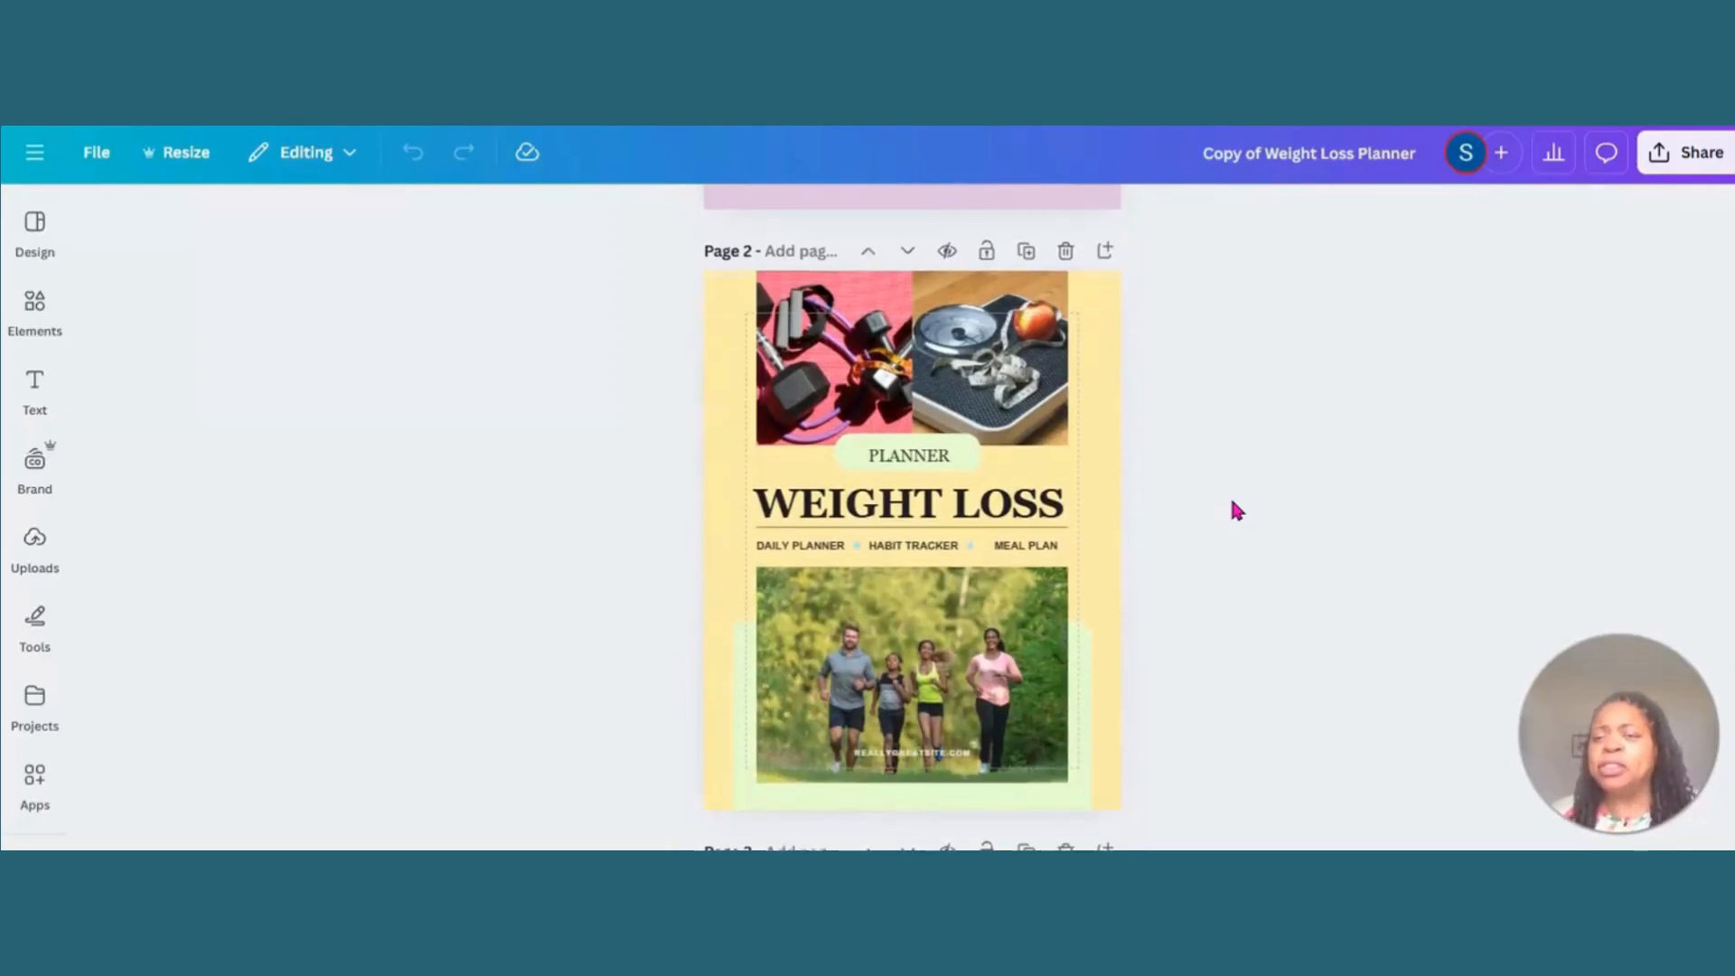
pyautogui.scroll(-1, 1233, 501)
pyautogui.scroll(1, 1233, 502)
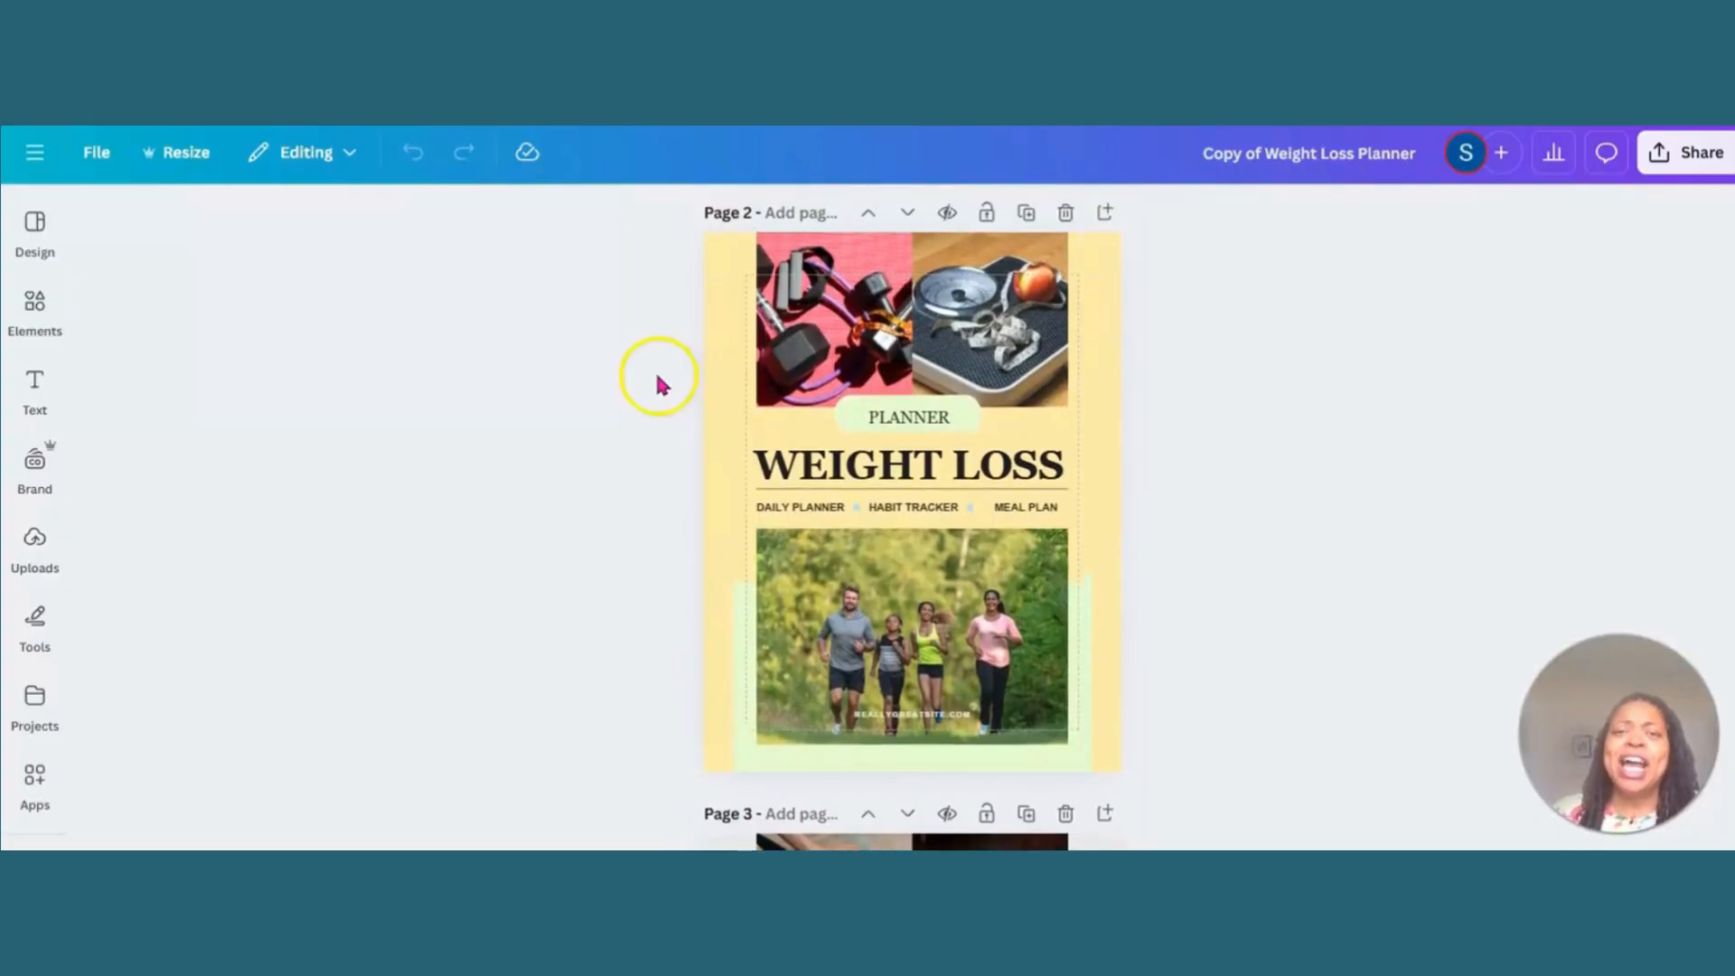
pyautogui.moveTo(813, 316)
pyautogui.mouseDown()
pyautogui.moveTo(732, 282)
pyautogui.moveTo(800, 301)
pyautogui.mouseUp()
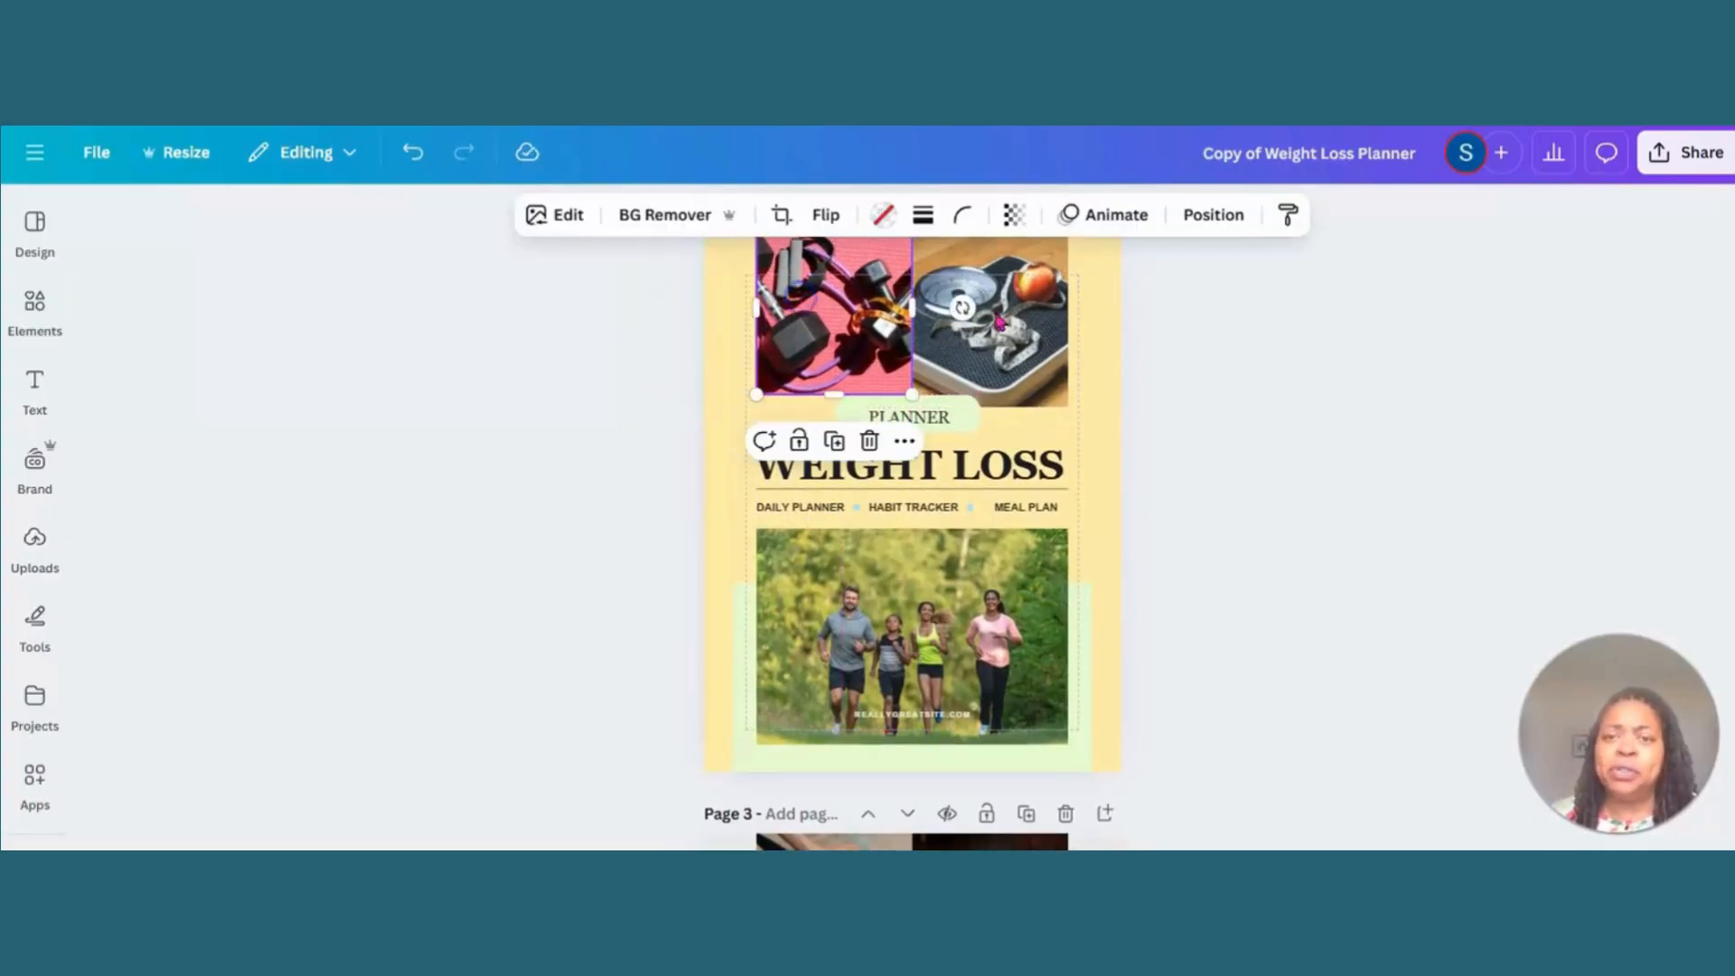
pyautogui.click(1189, 321)
pyautogui.click(1225, 391)
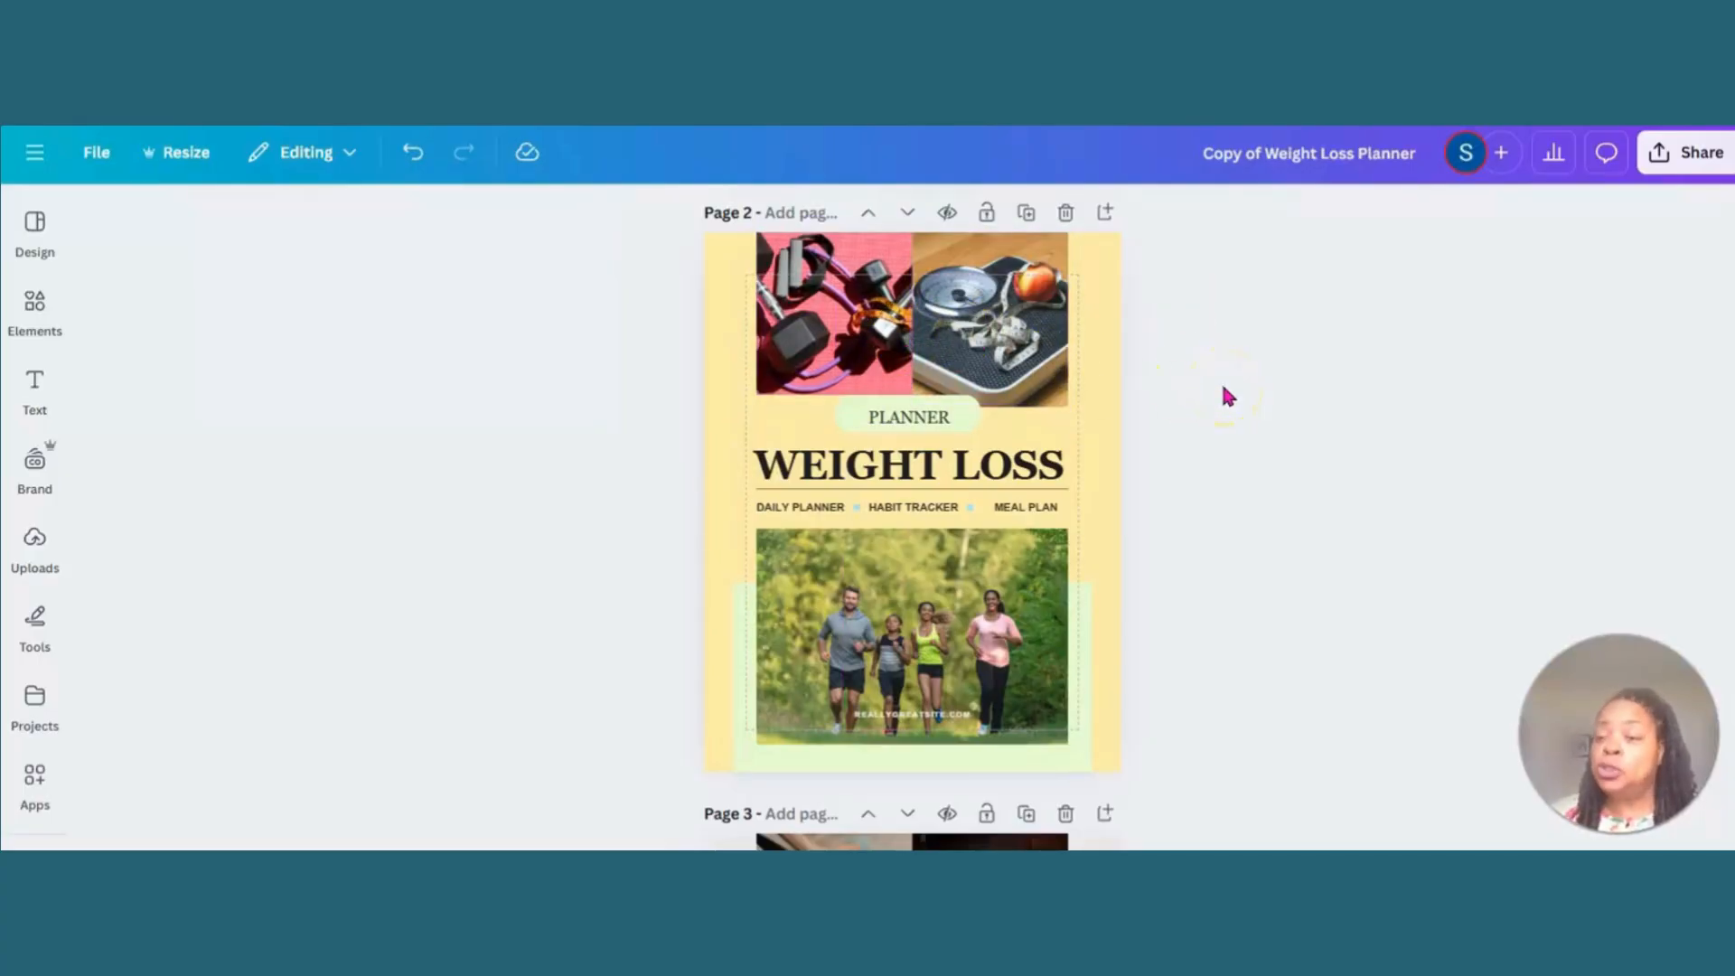
# - Open the download settings for the Weight Loss Planner design
pyautogui.click(1658, 156)
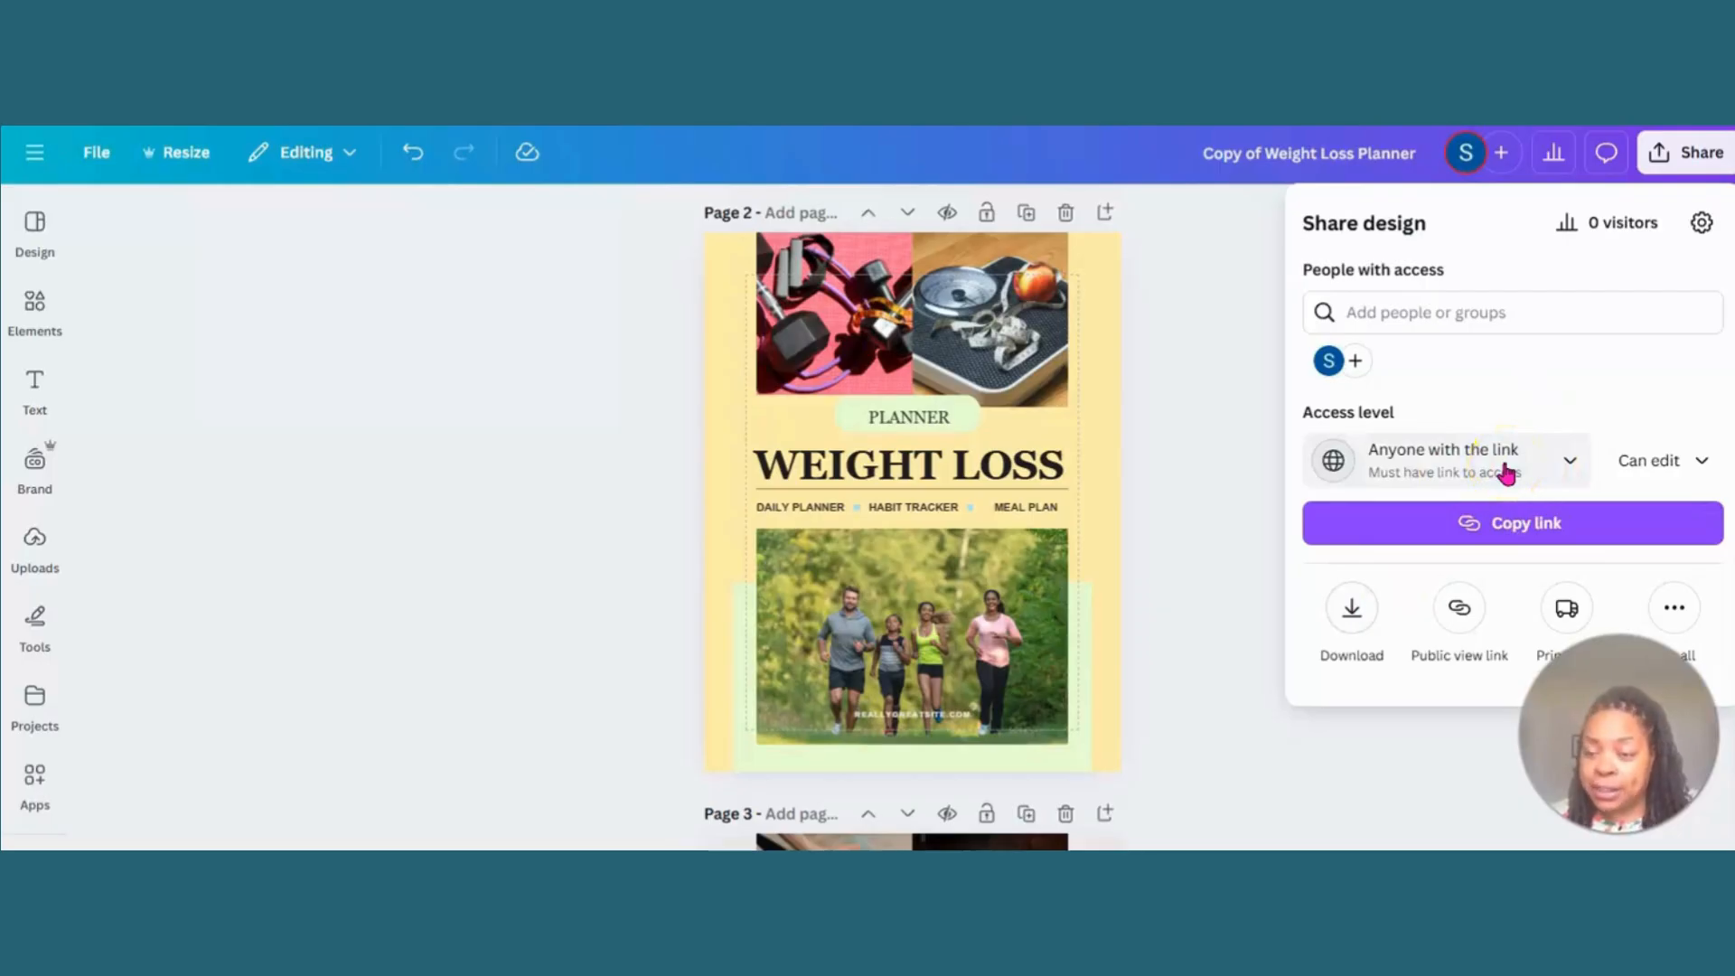
pyautogui.click(1353, 609)
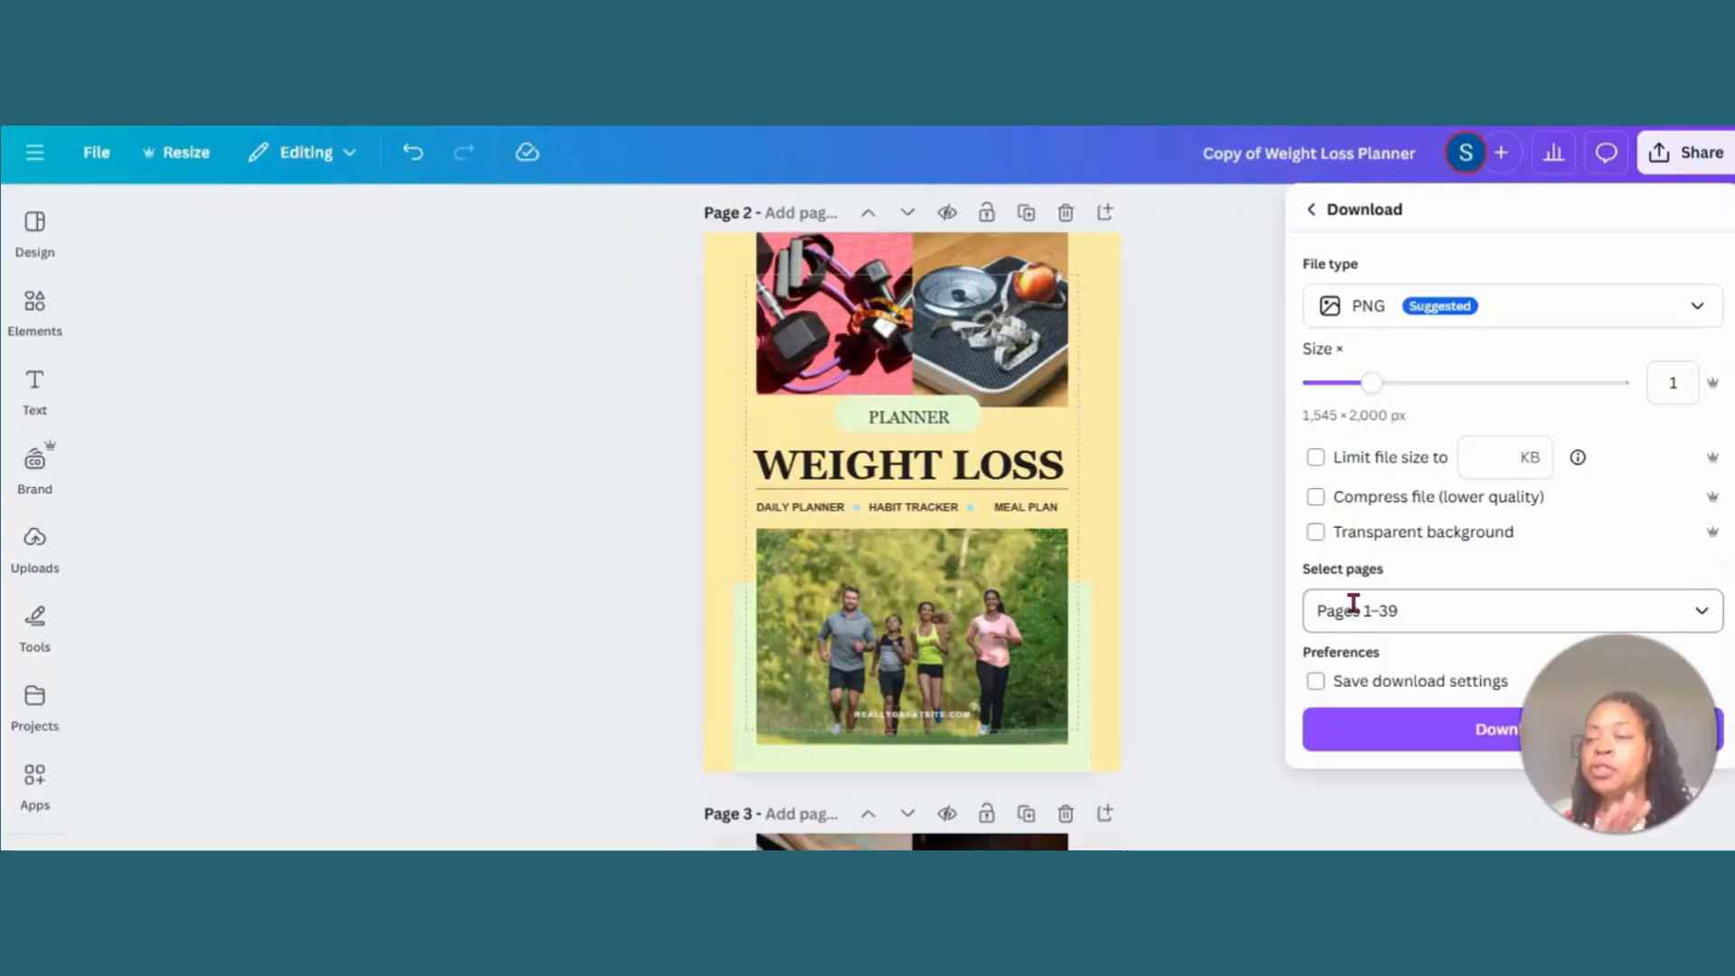
pyautogui.click(1353, 605)
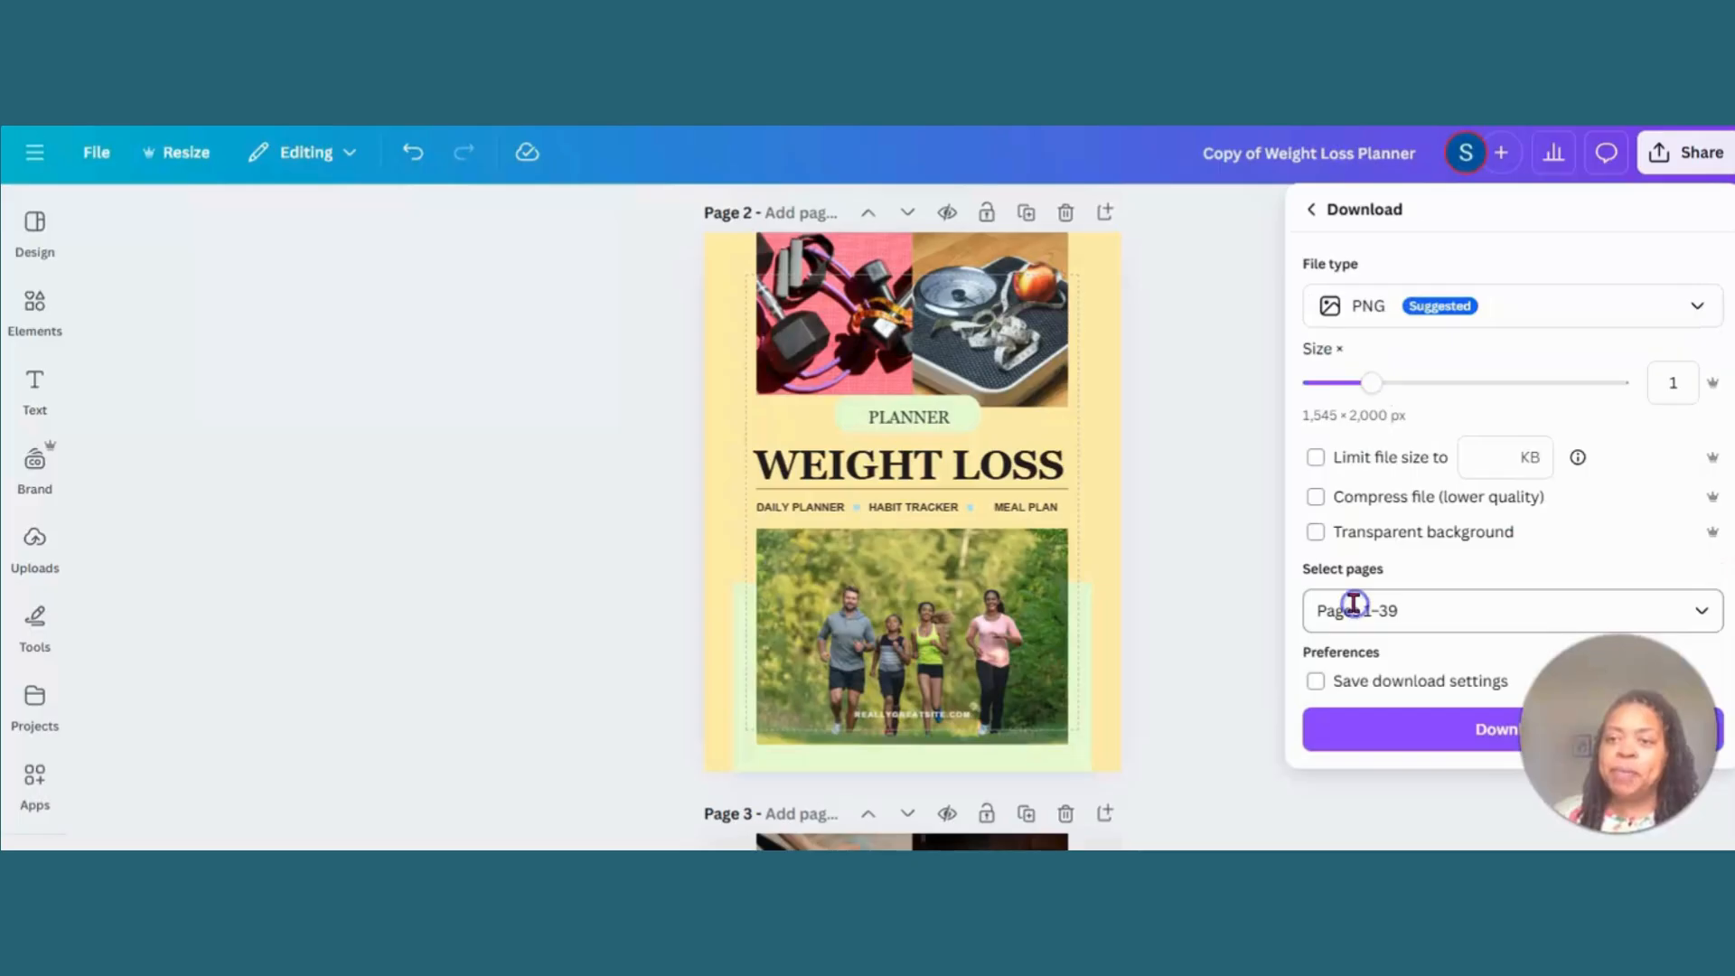
pyautogui.rightClick(1355, 610)
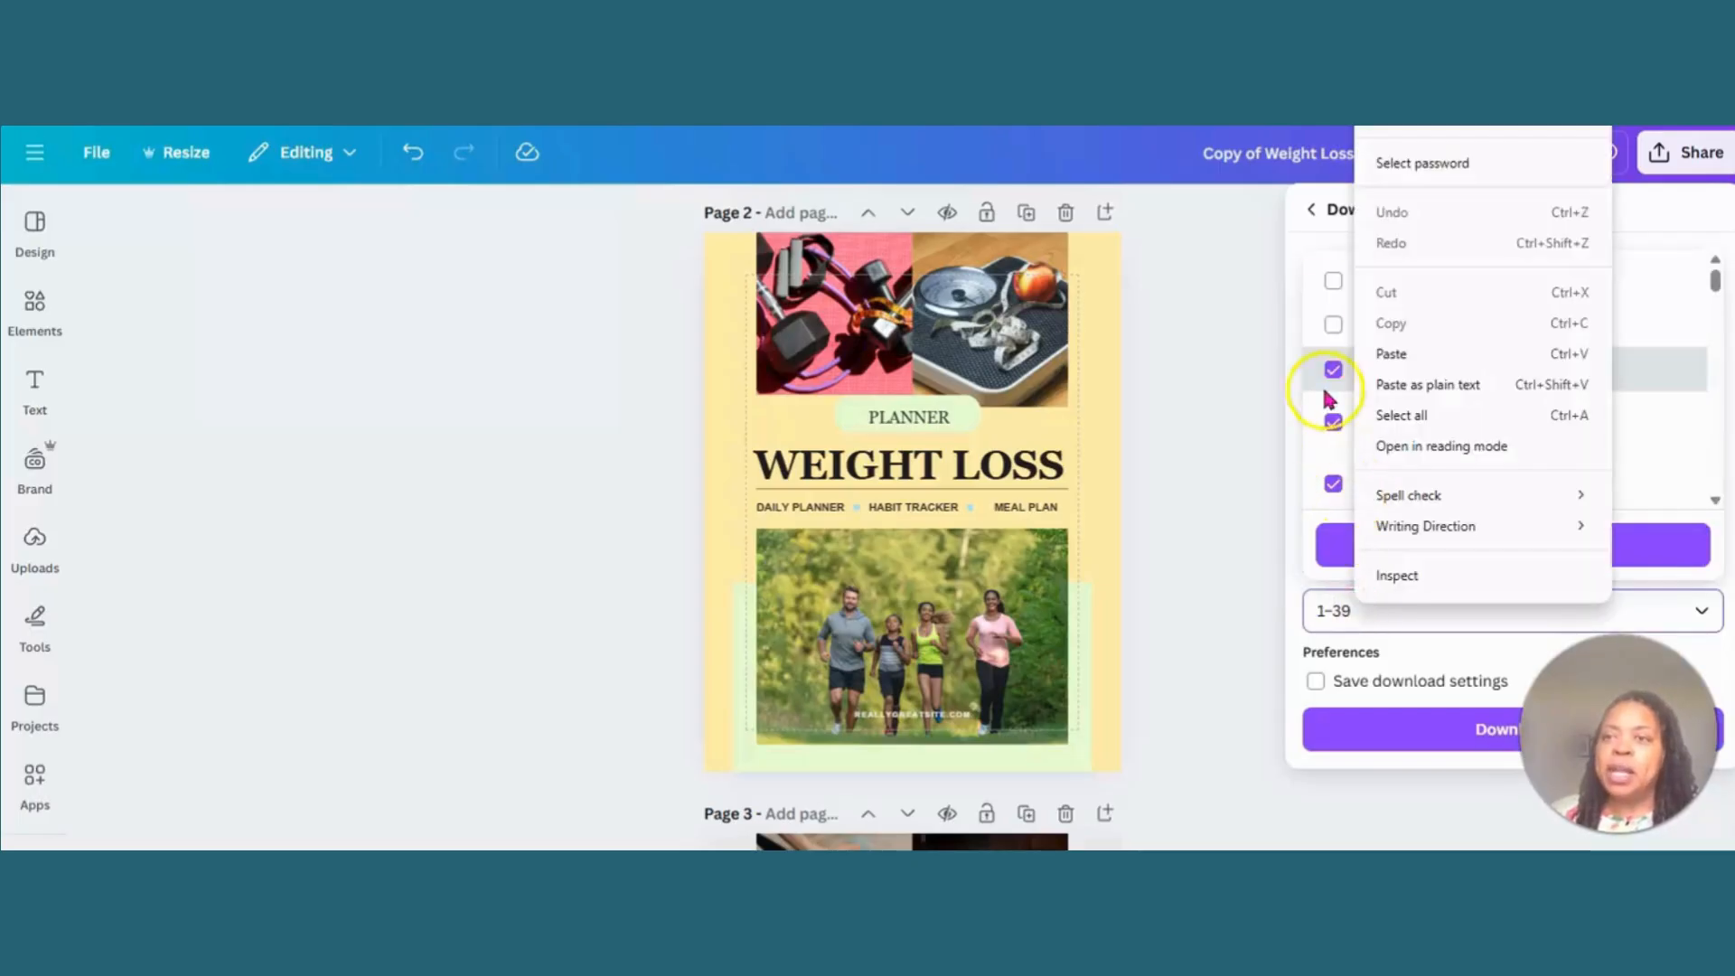
pyautogui.click(1296, 239)
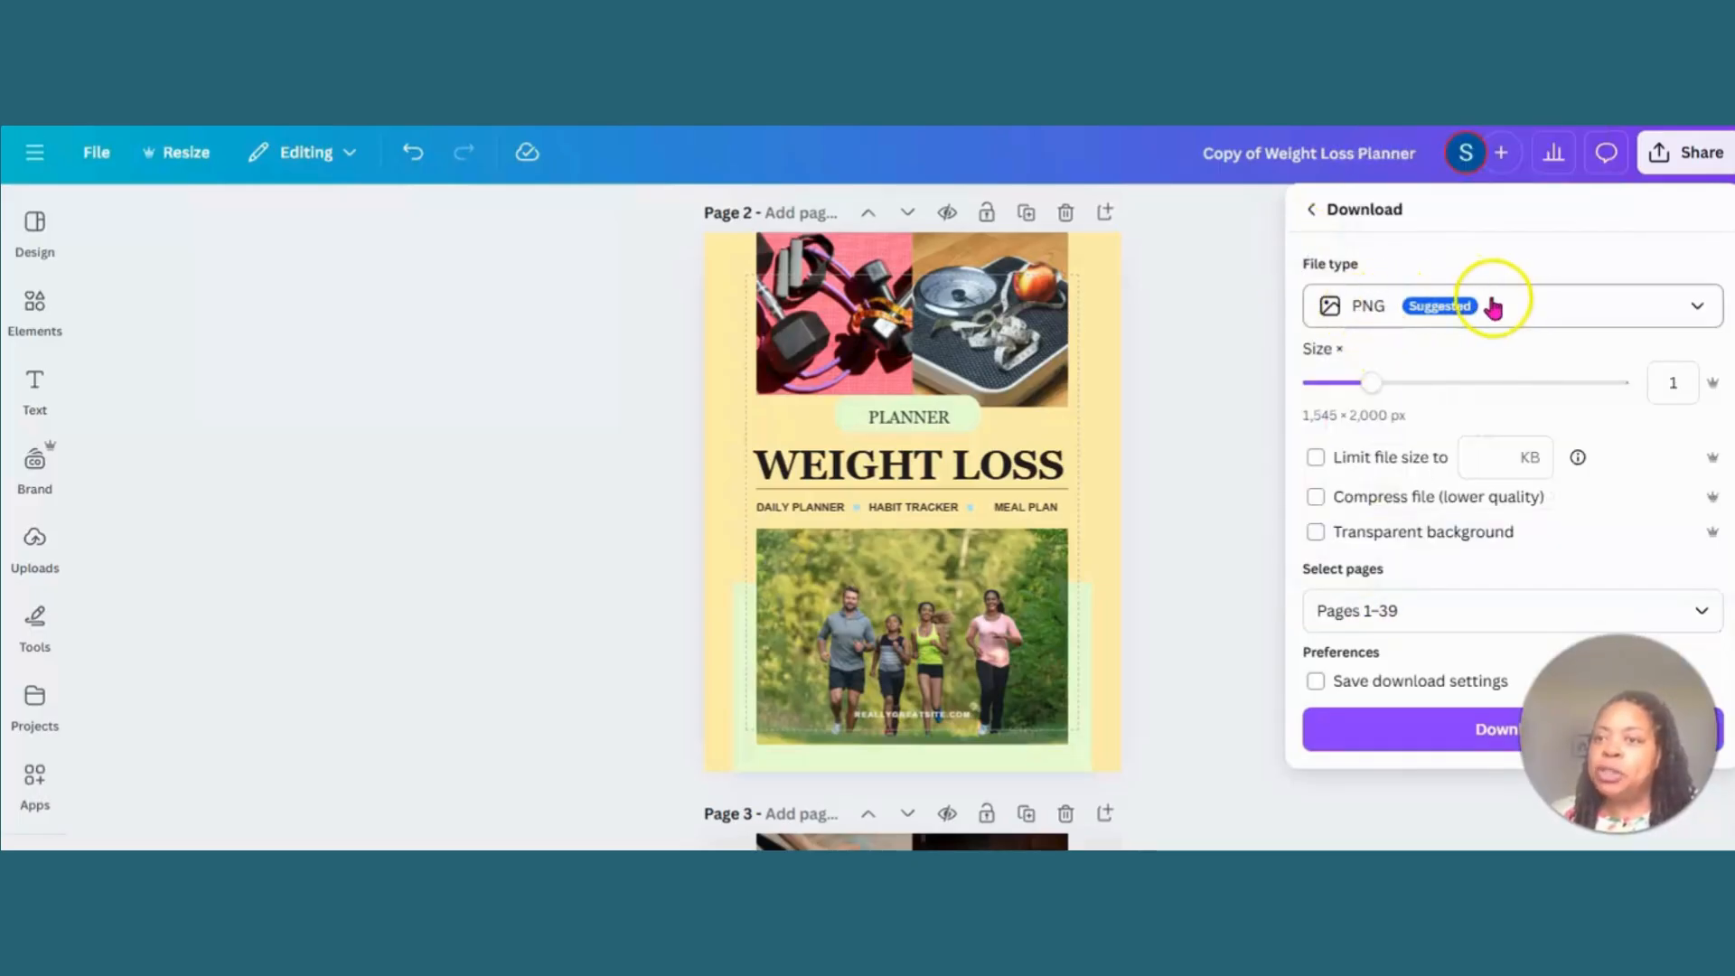
# - Set the file type to JPG and download pages 1–39 of the planner
pyautogui.click(1695, 307)
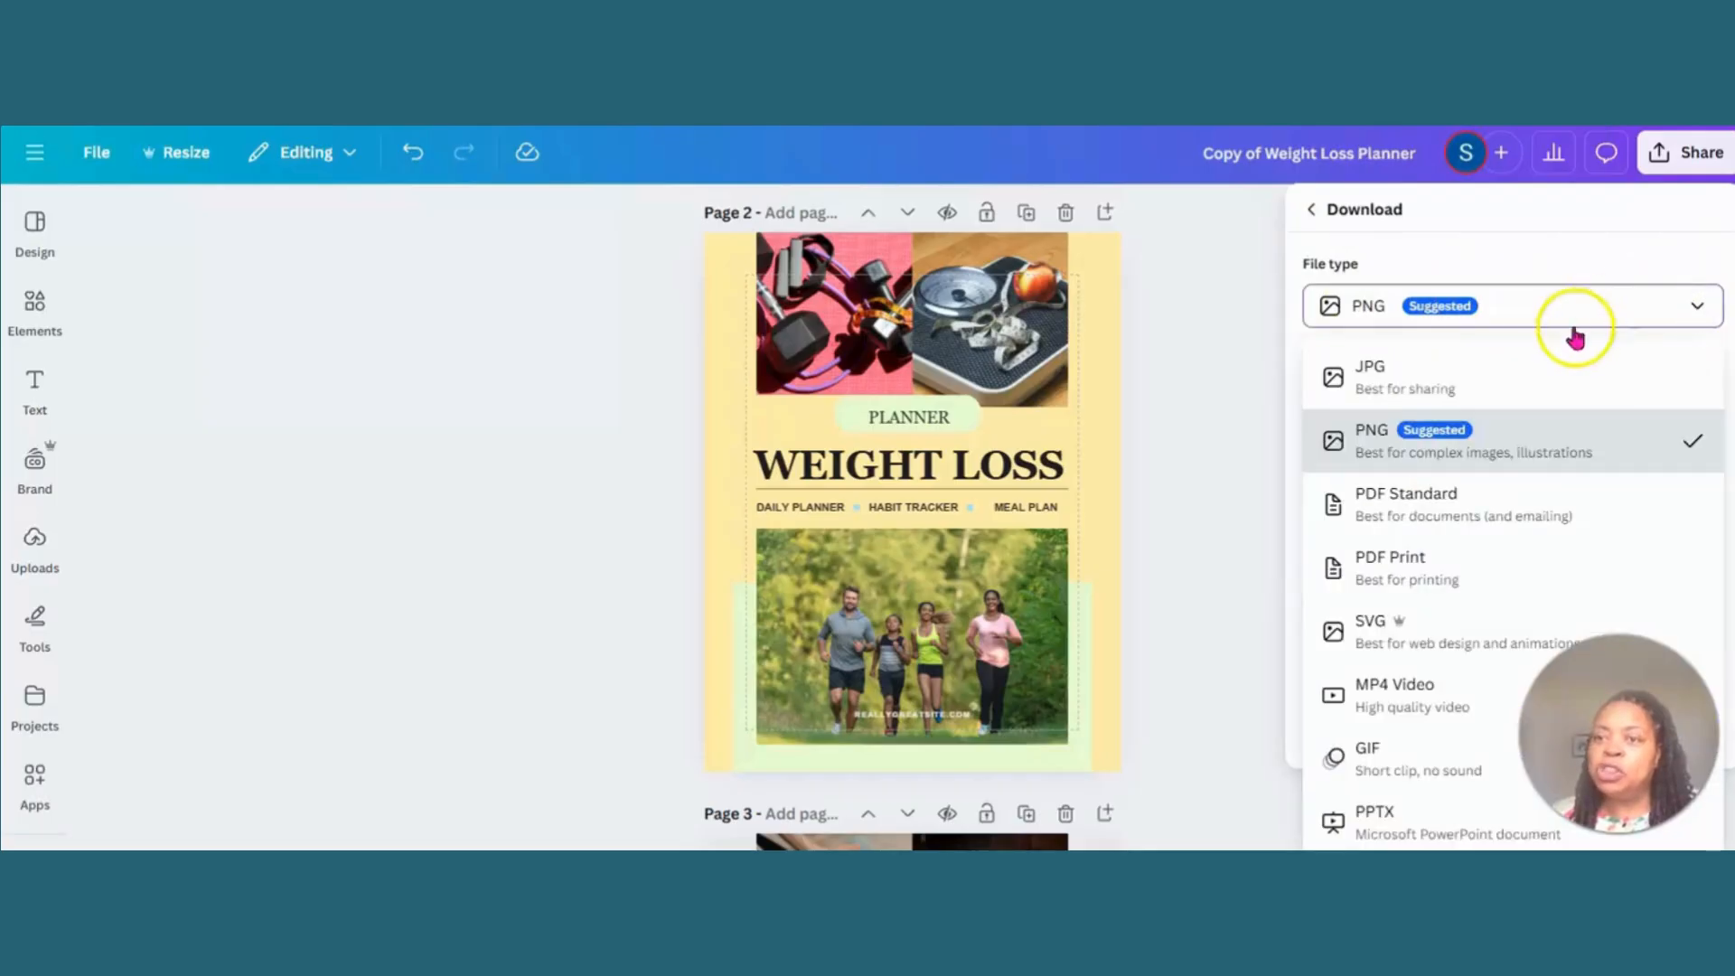
pyautogui.click(1542, 372)
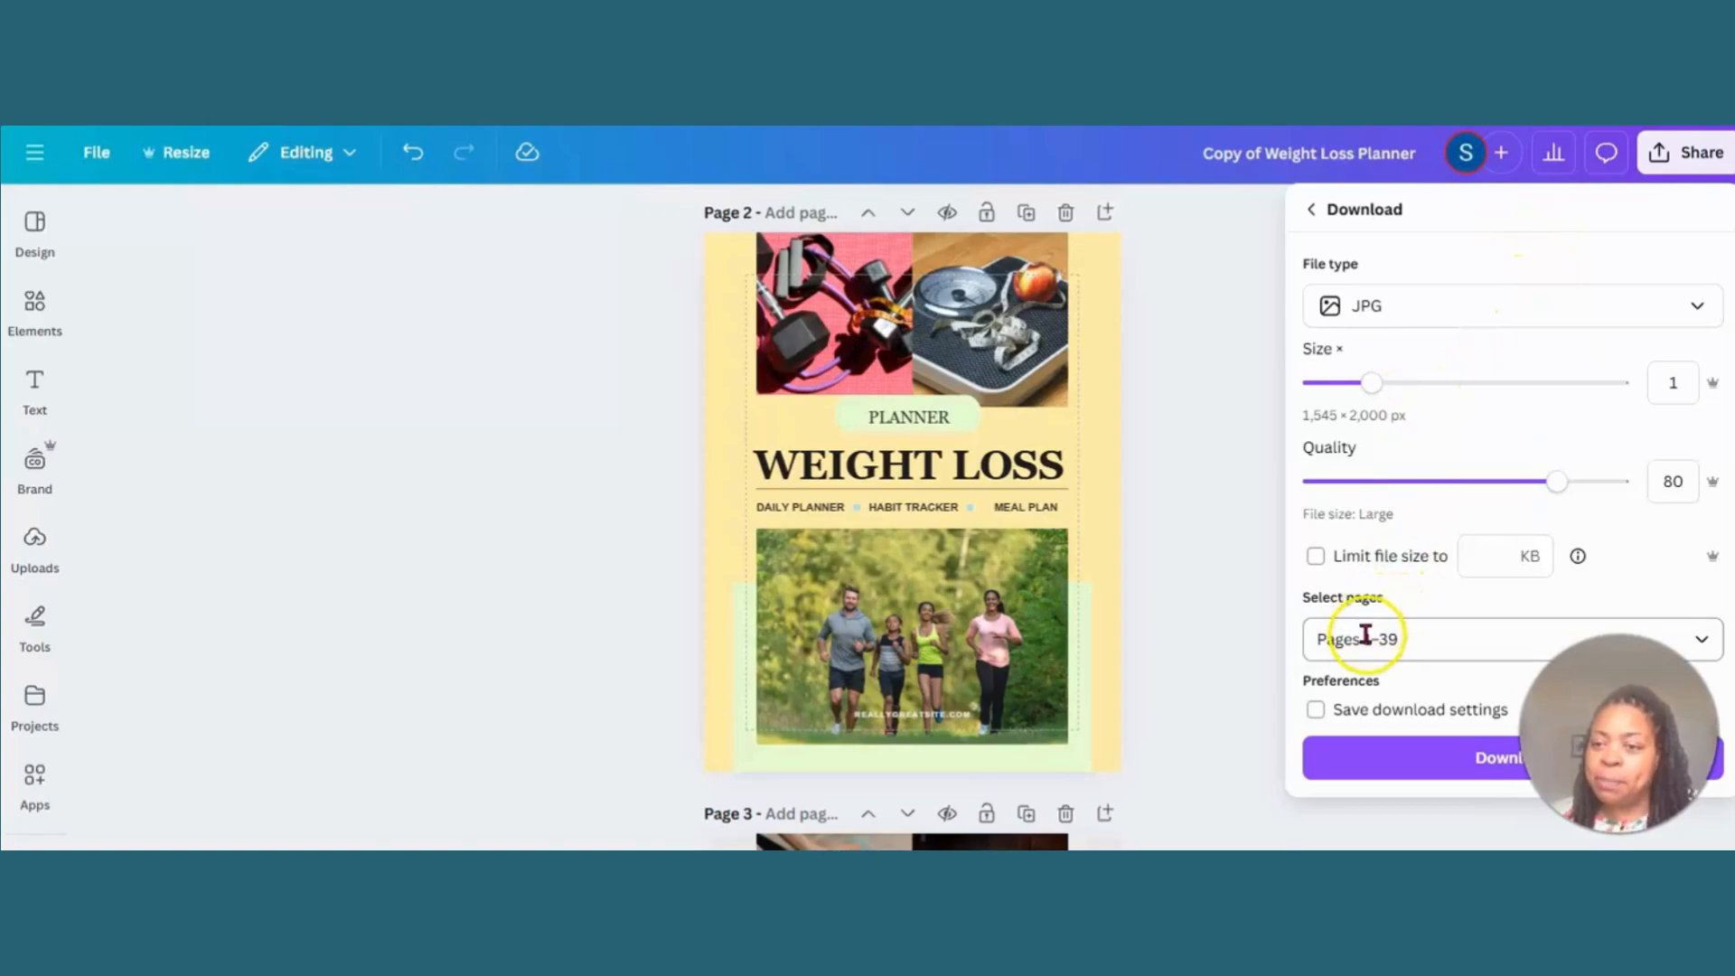
pyautogui.click(1378, 759)
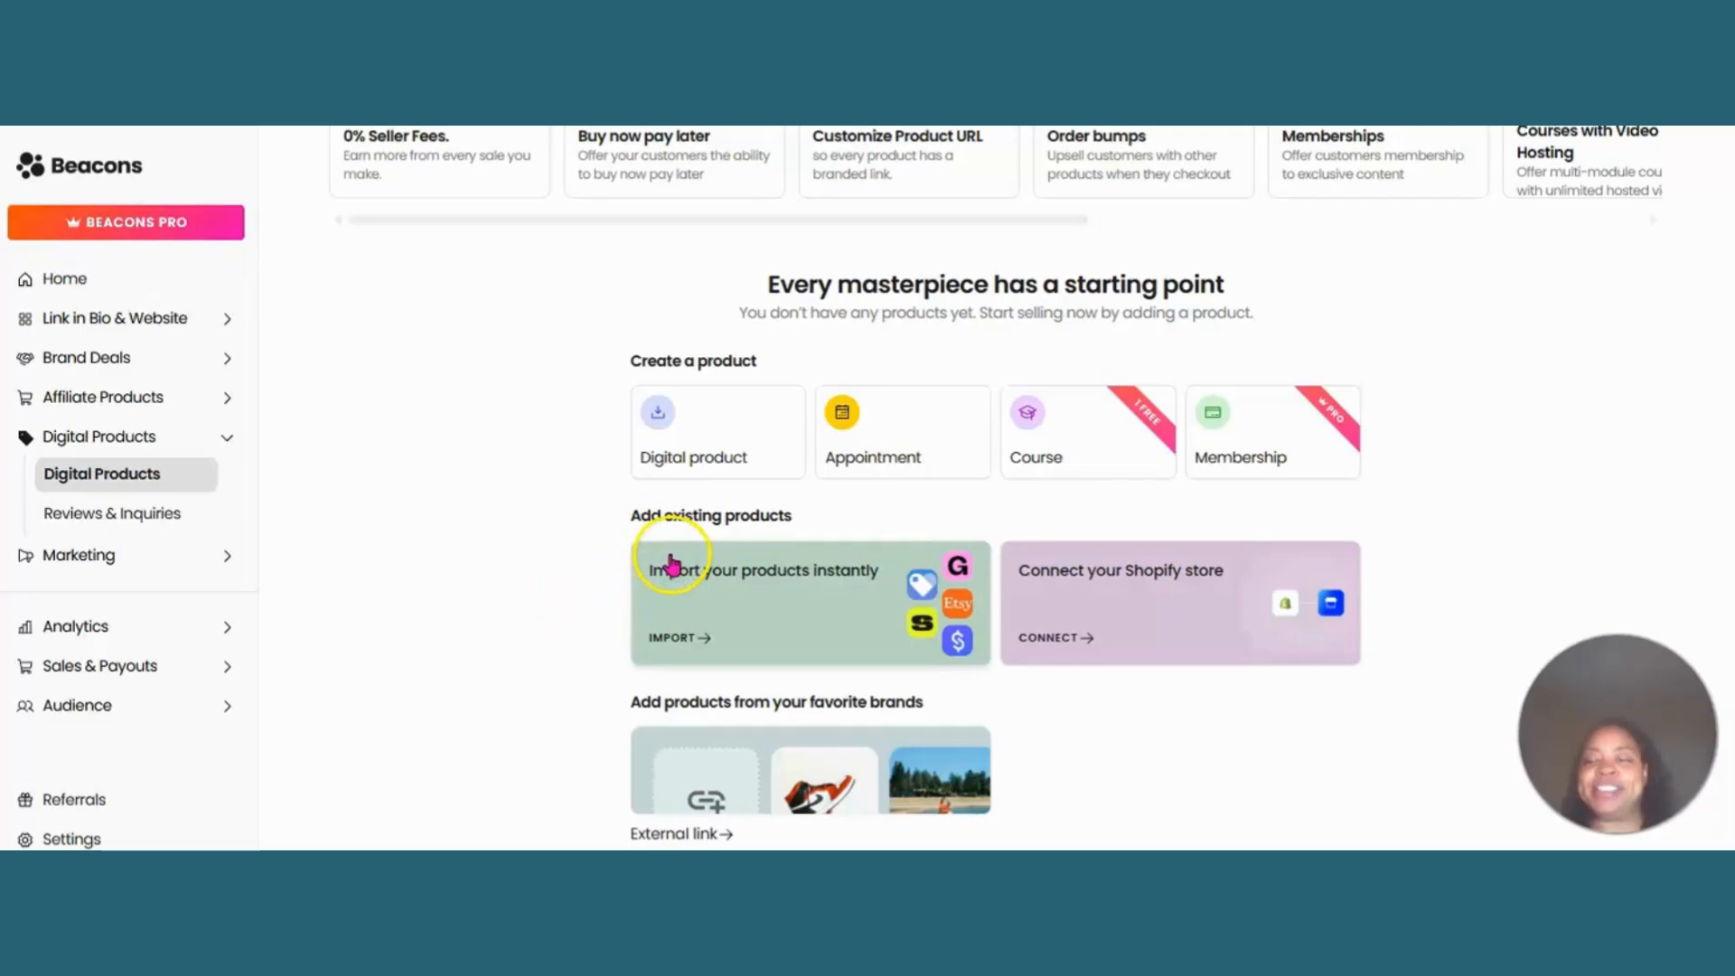
# - Create a new digital product and set its title to "Weight Loss Planner"
pyautogui.click(711, 446)
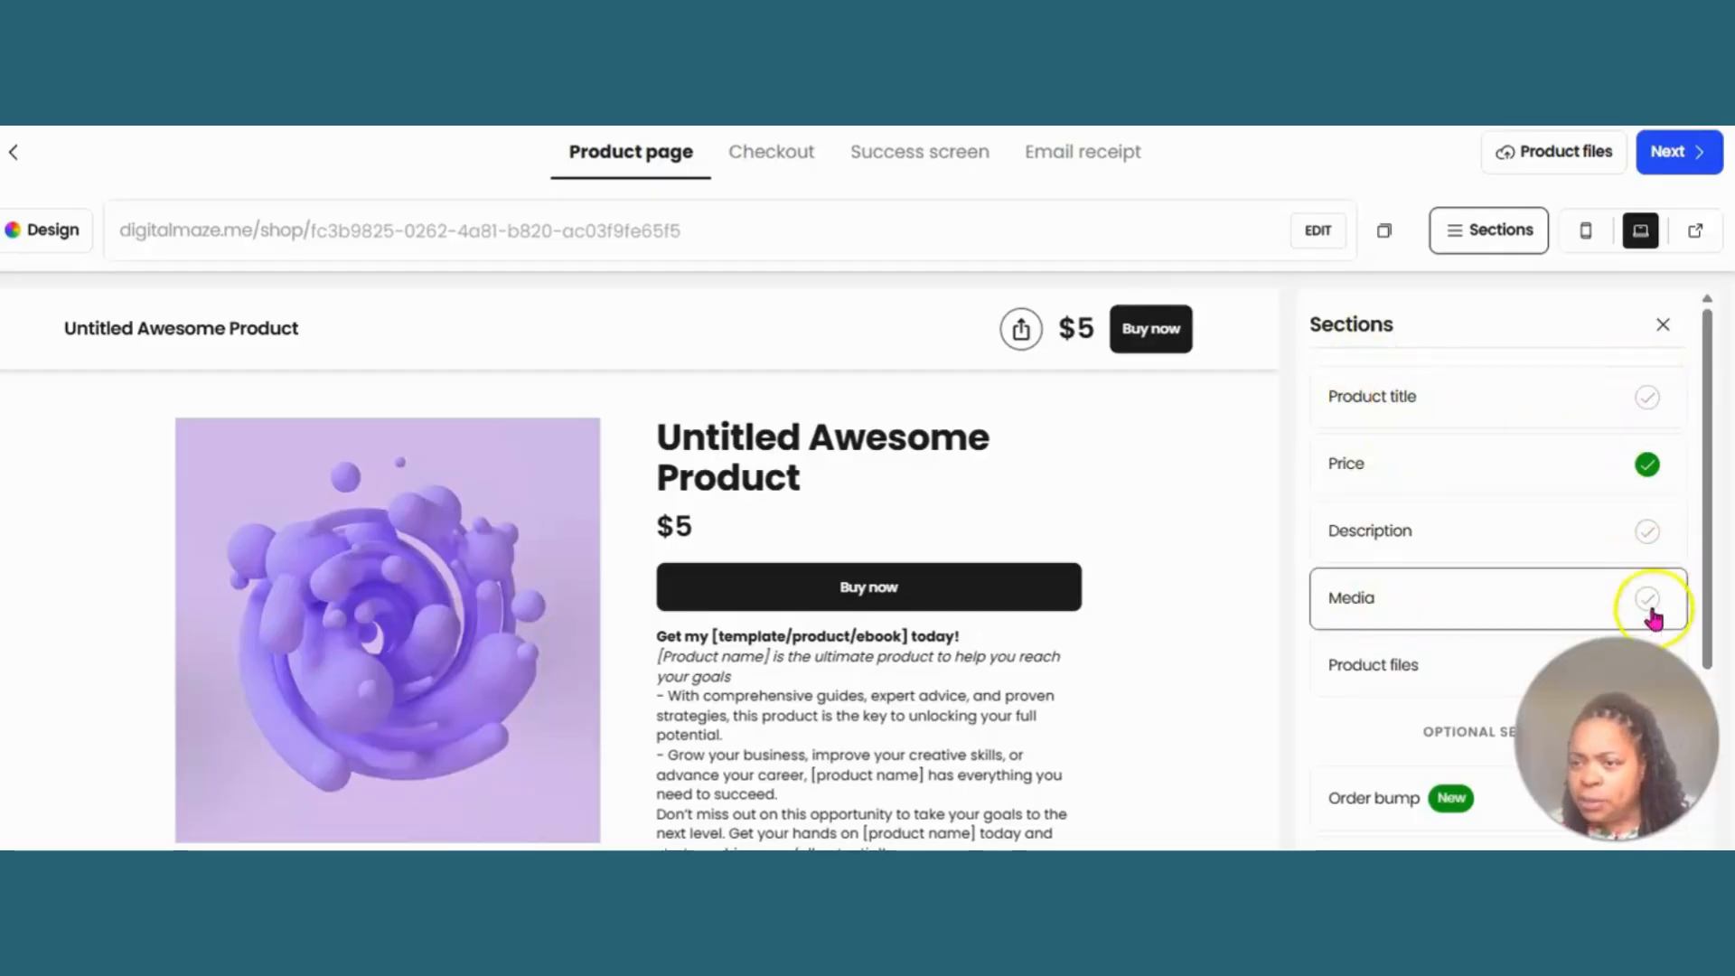
pyautogui.click(1443, 405)
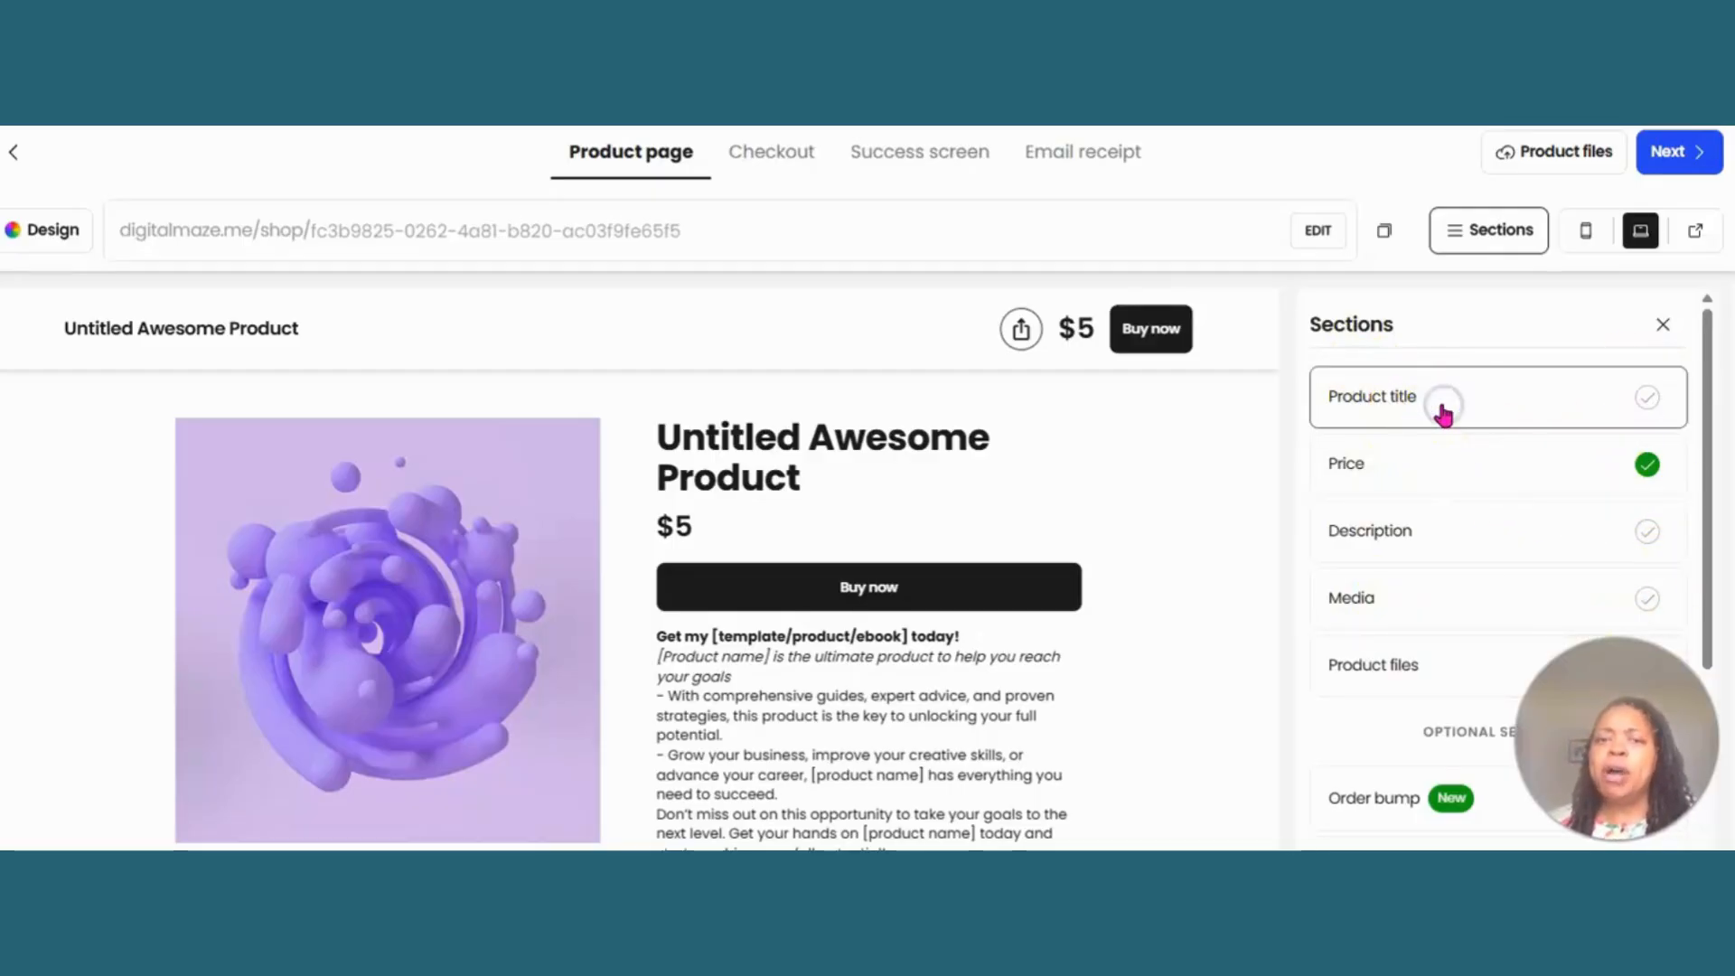
pyautogui.click(1426, 432)
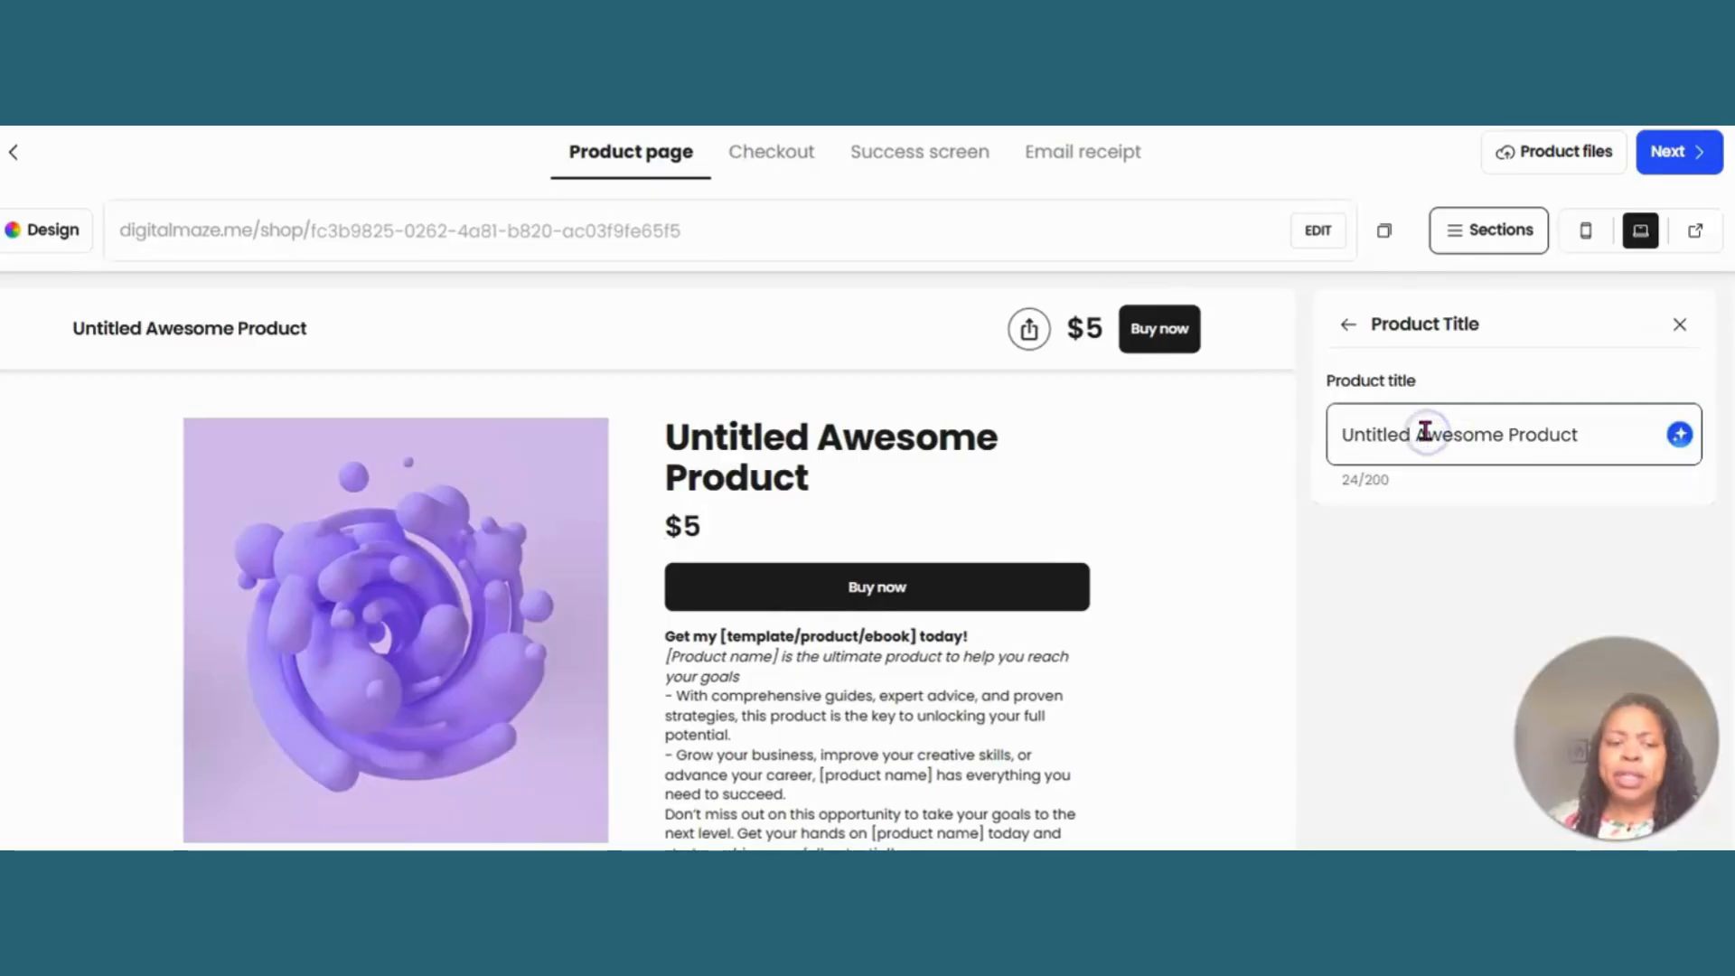
pyautogui.write('Wweig')
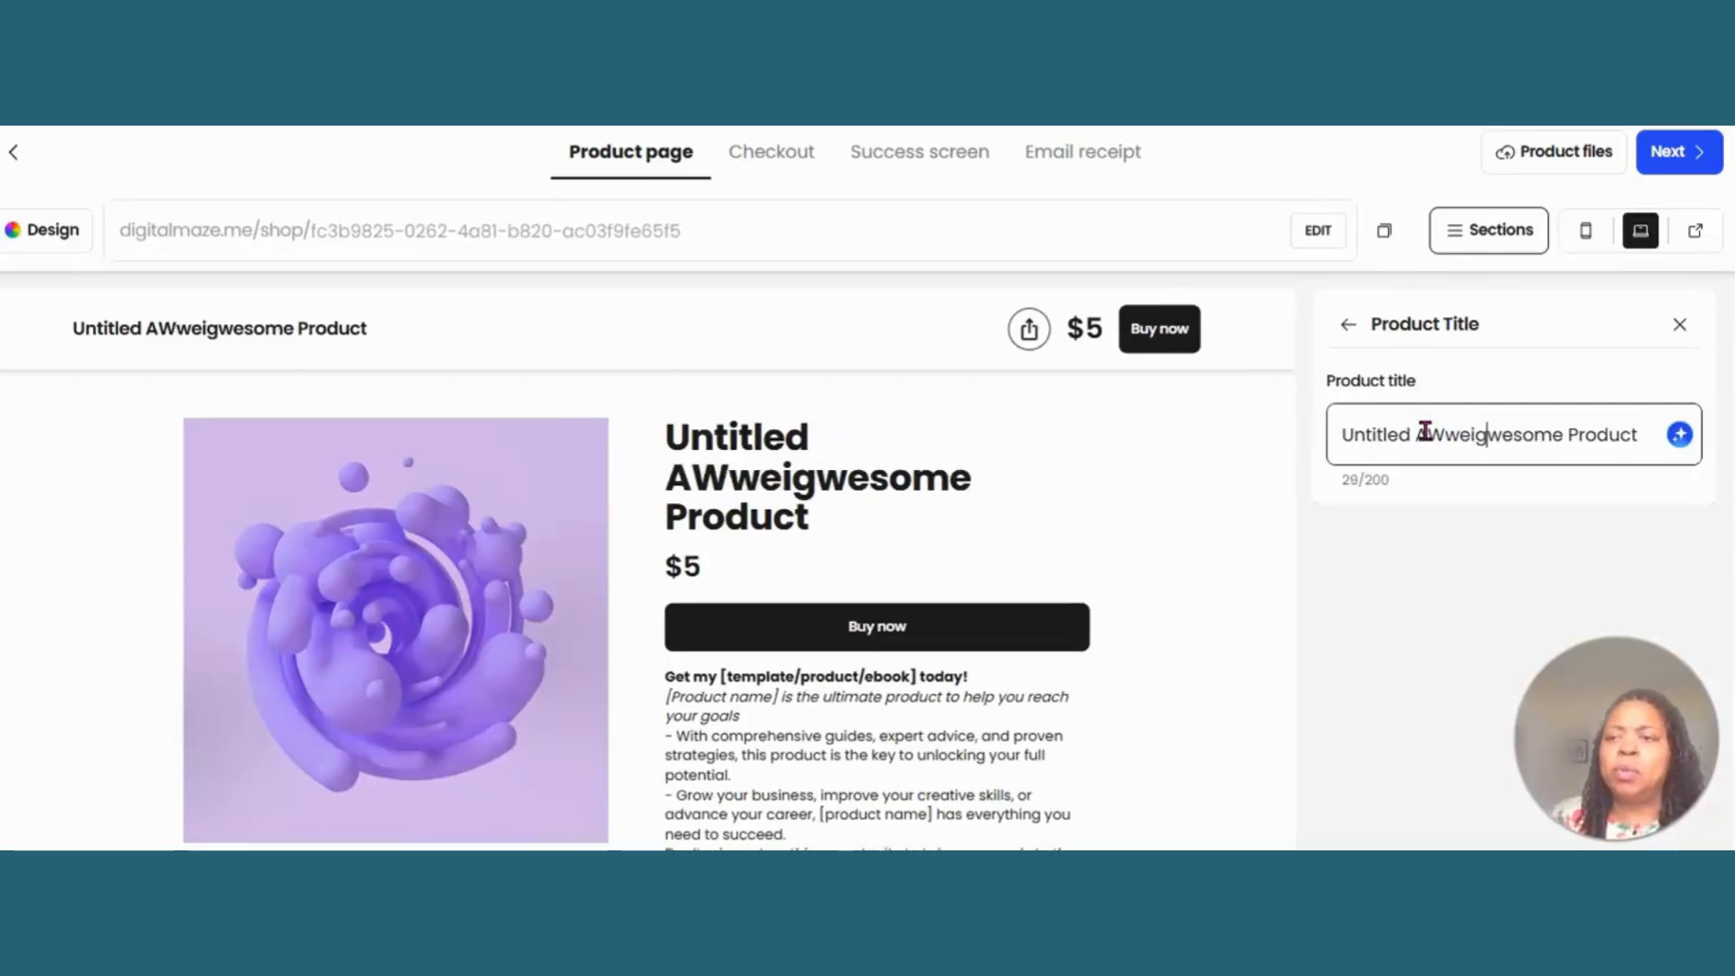
pyautogui.doubleClick(1425, 432)
pyautogui.click(1425, 432)
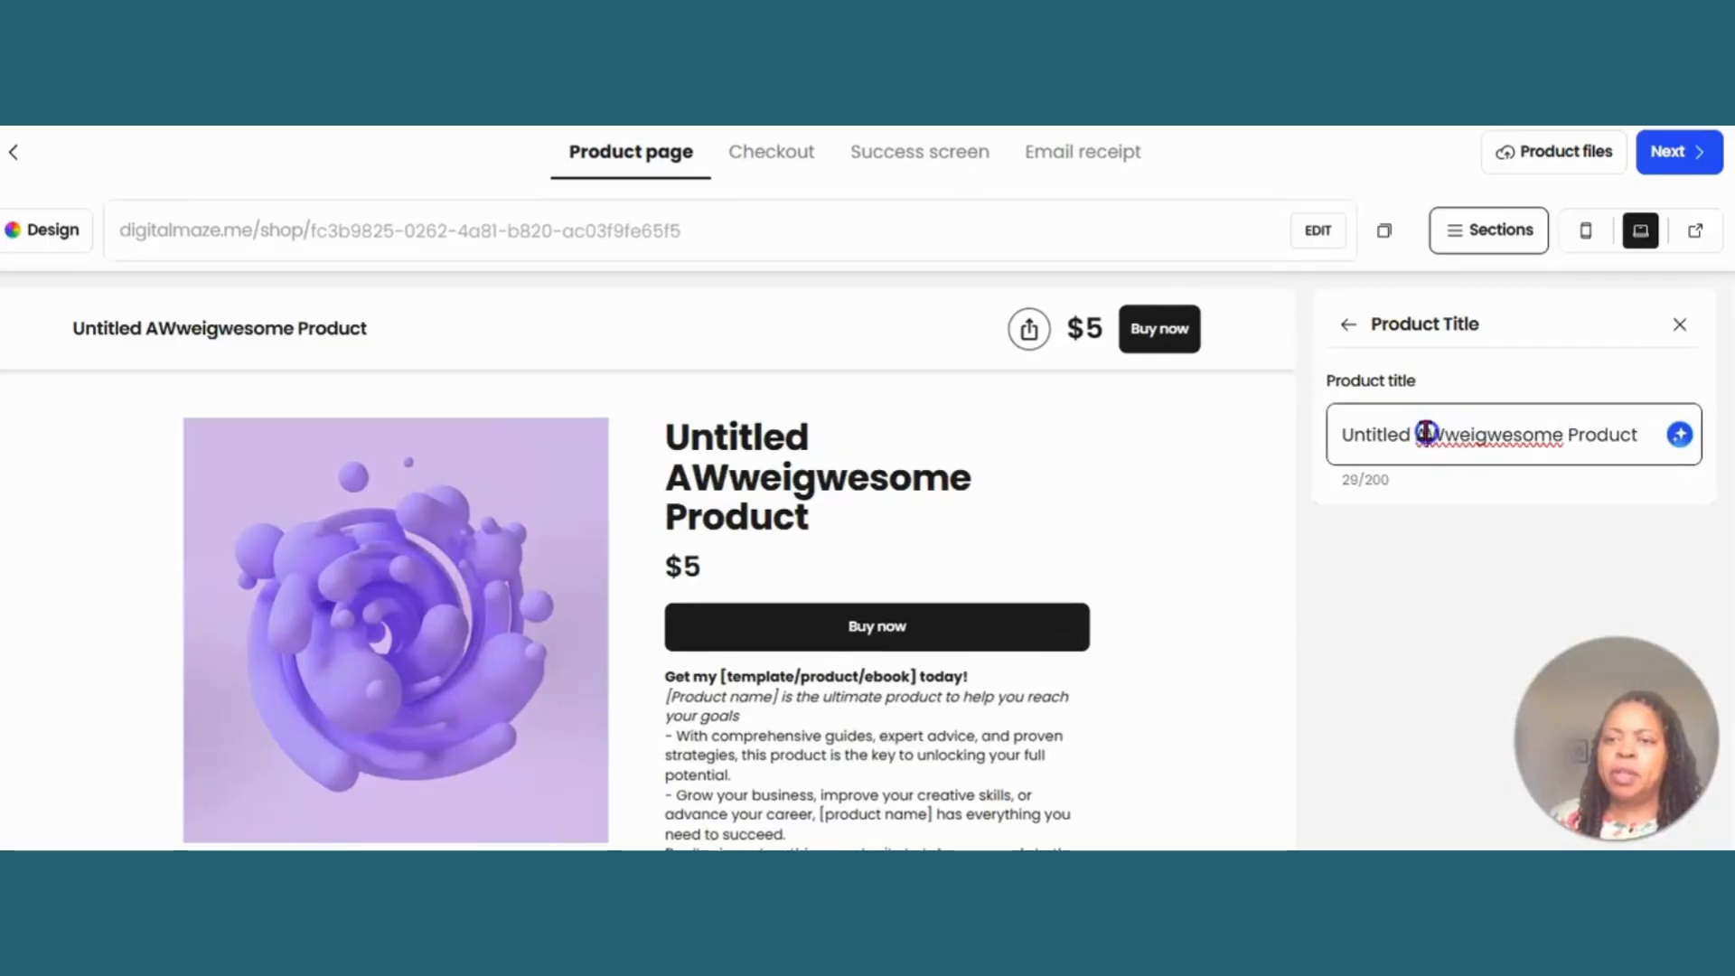
pyautogui.doubleClick(1426, 432)
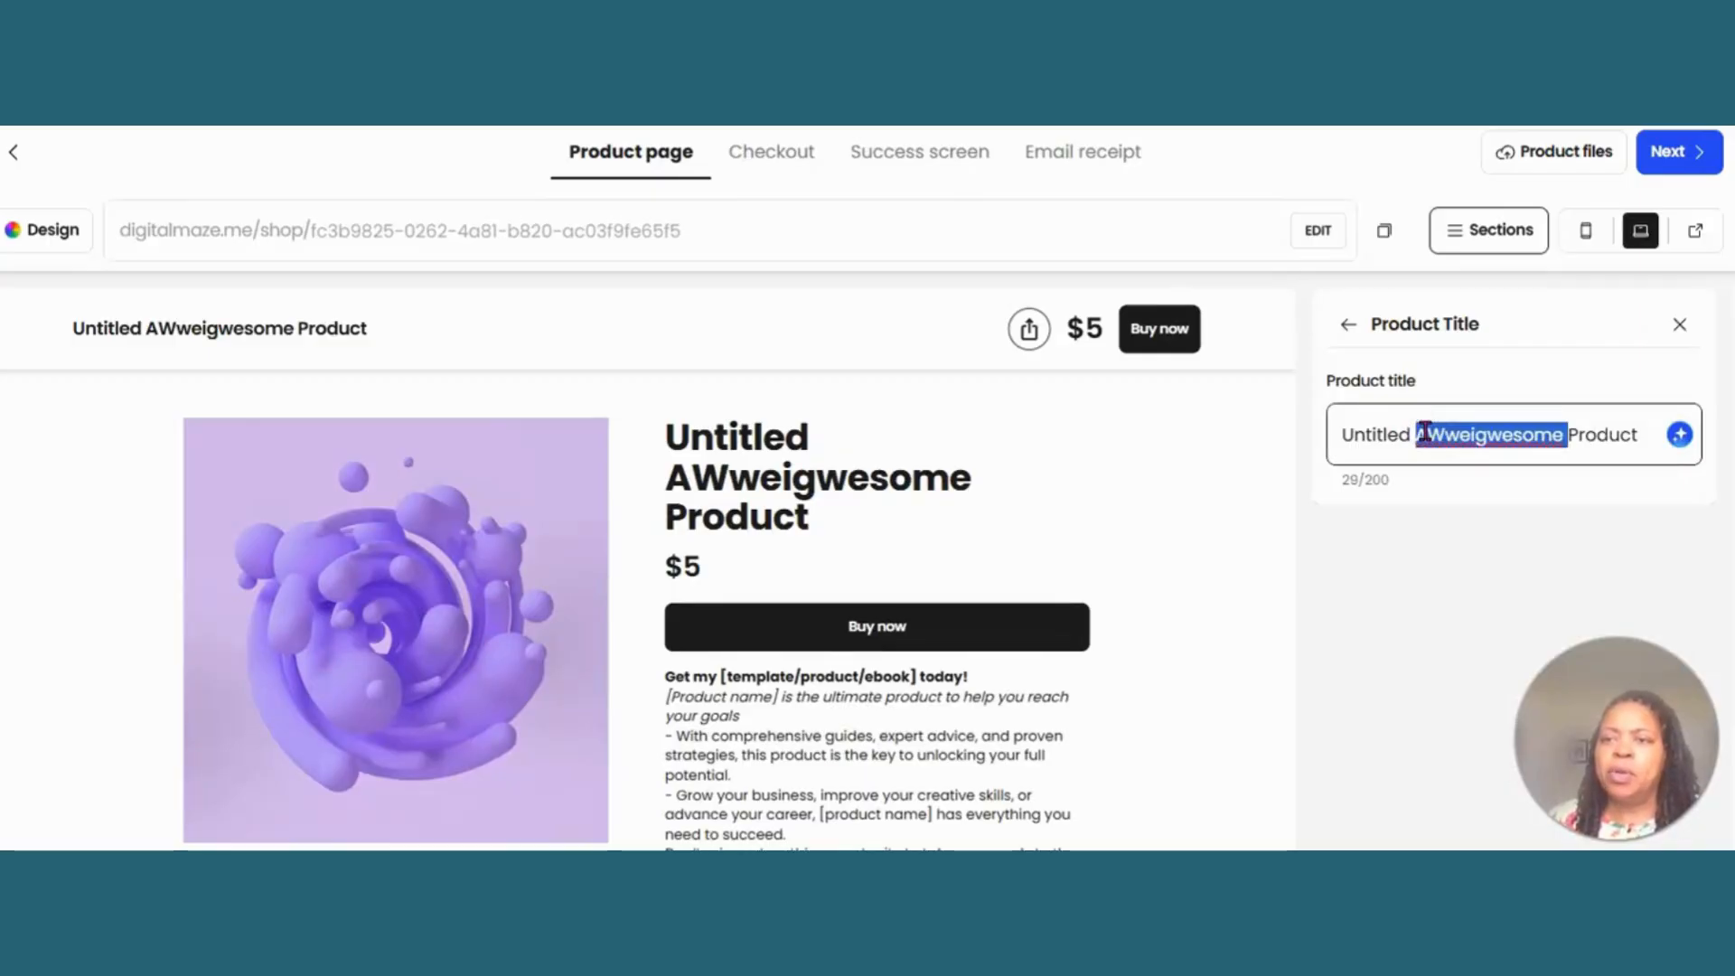
pyautogui.moveTo(1336, 433); pyautogui.dragTo(1638, 427)
pyautogui.write('We')
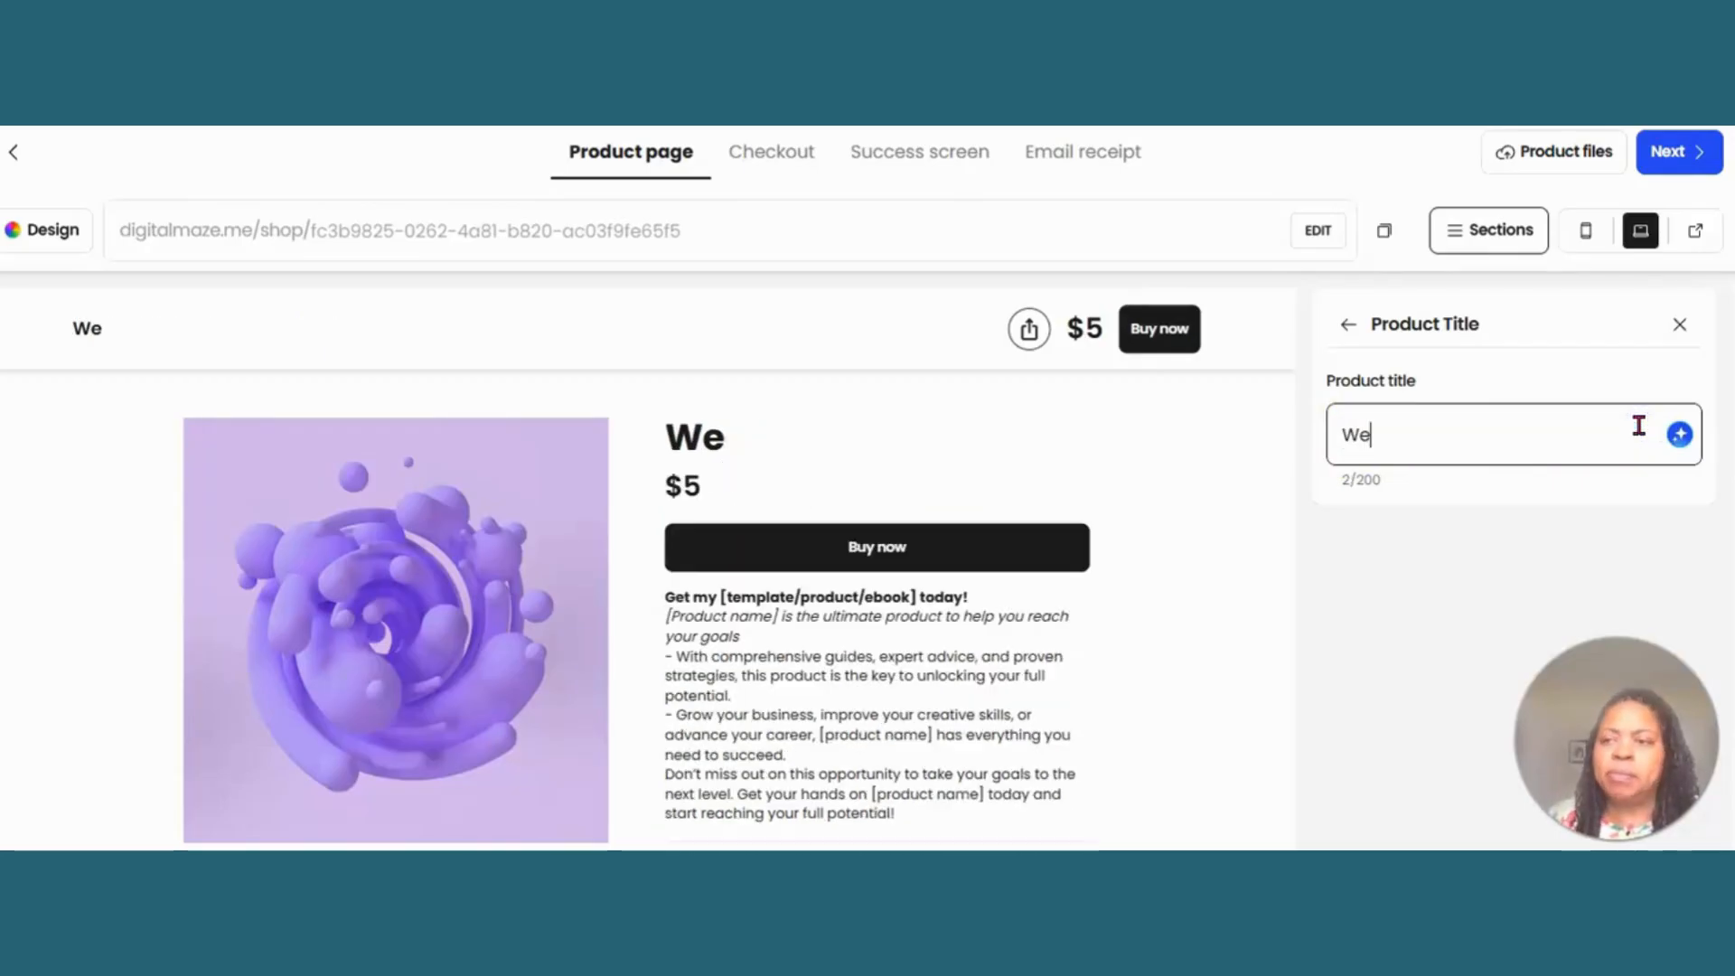
pyautogui.write('ight Loss ')
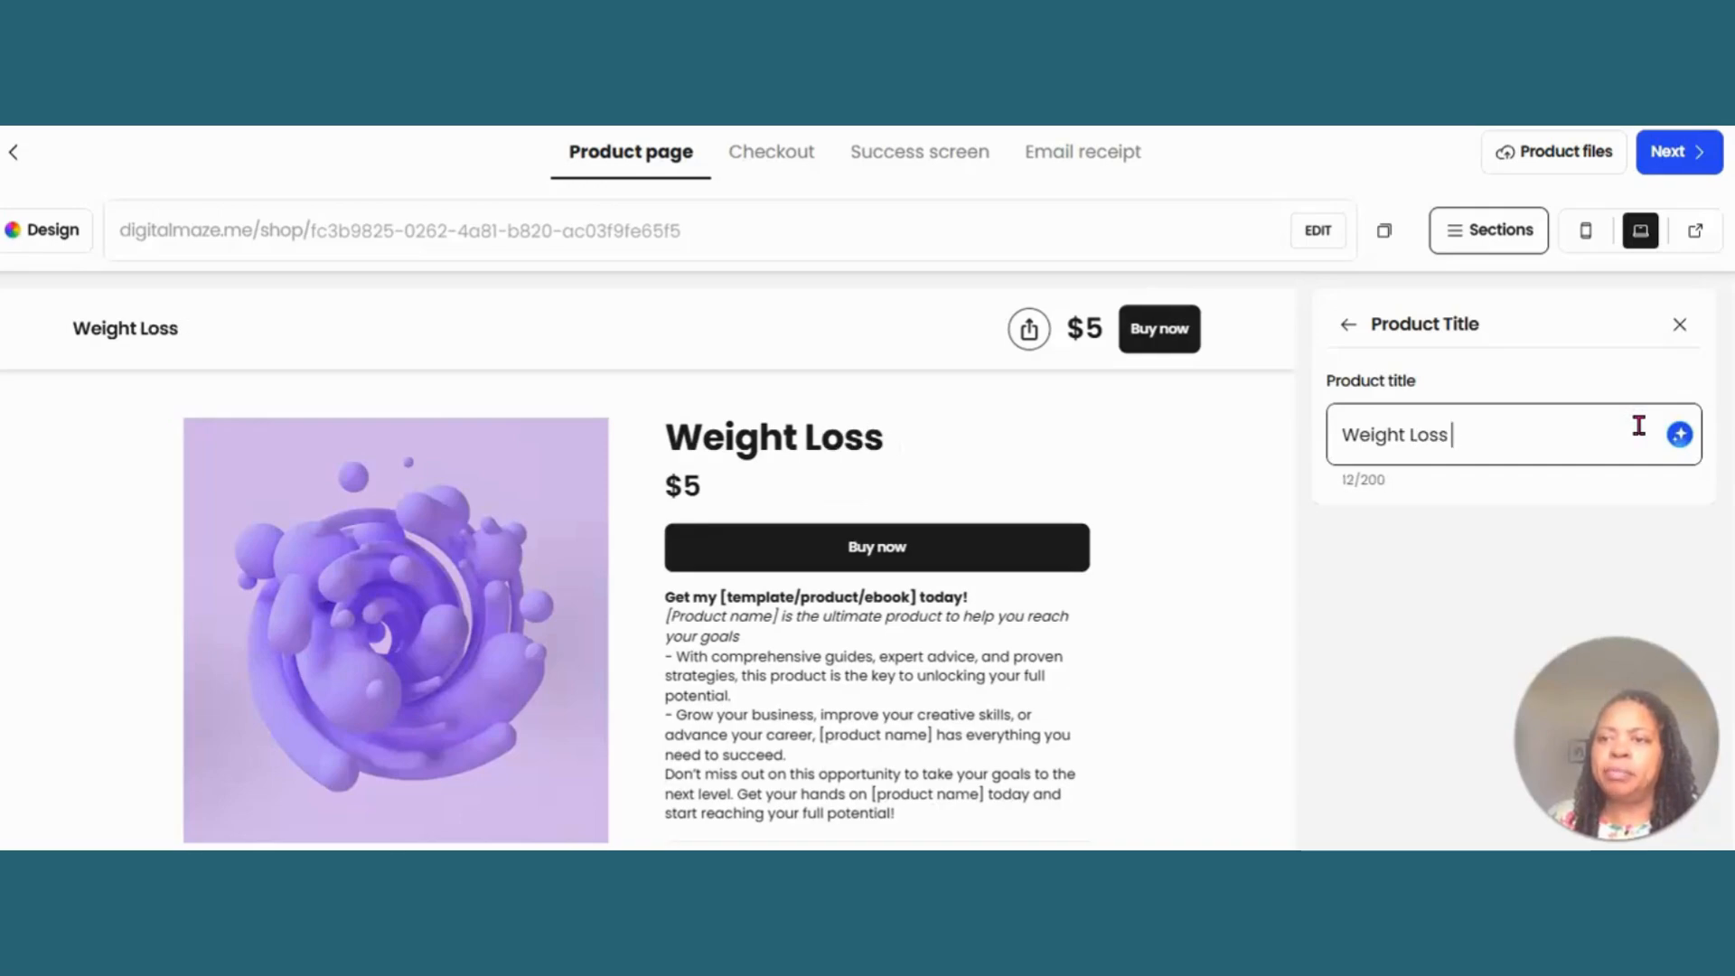
pyautogui.write('Planner')
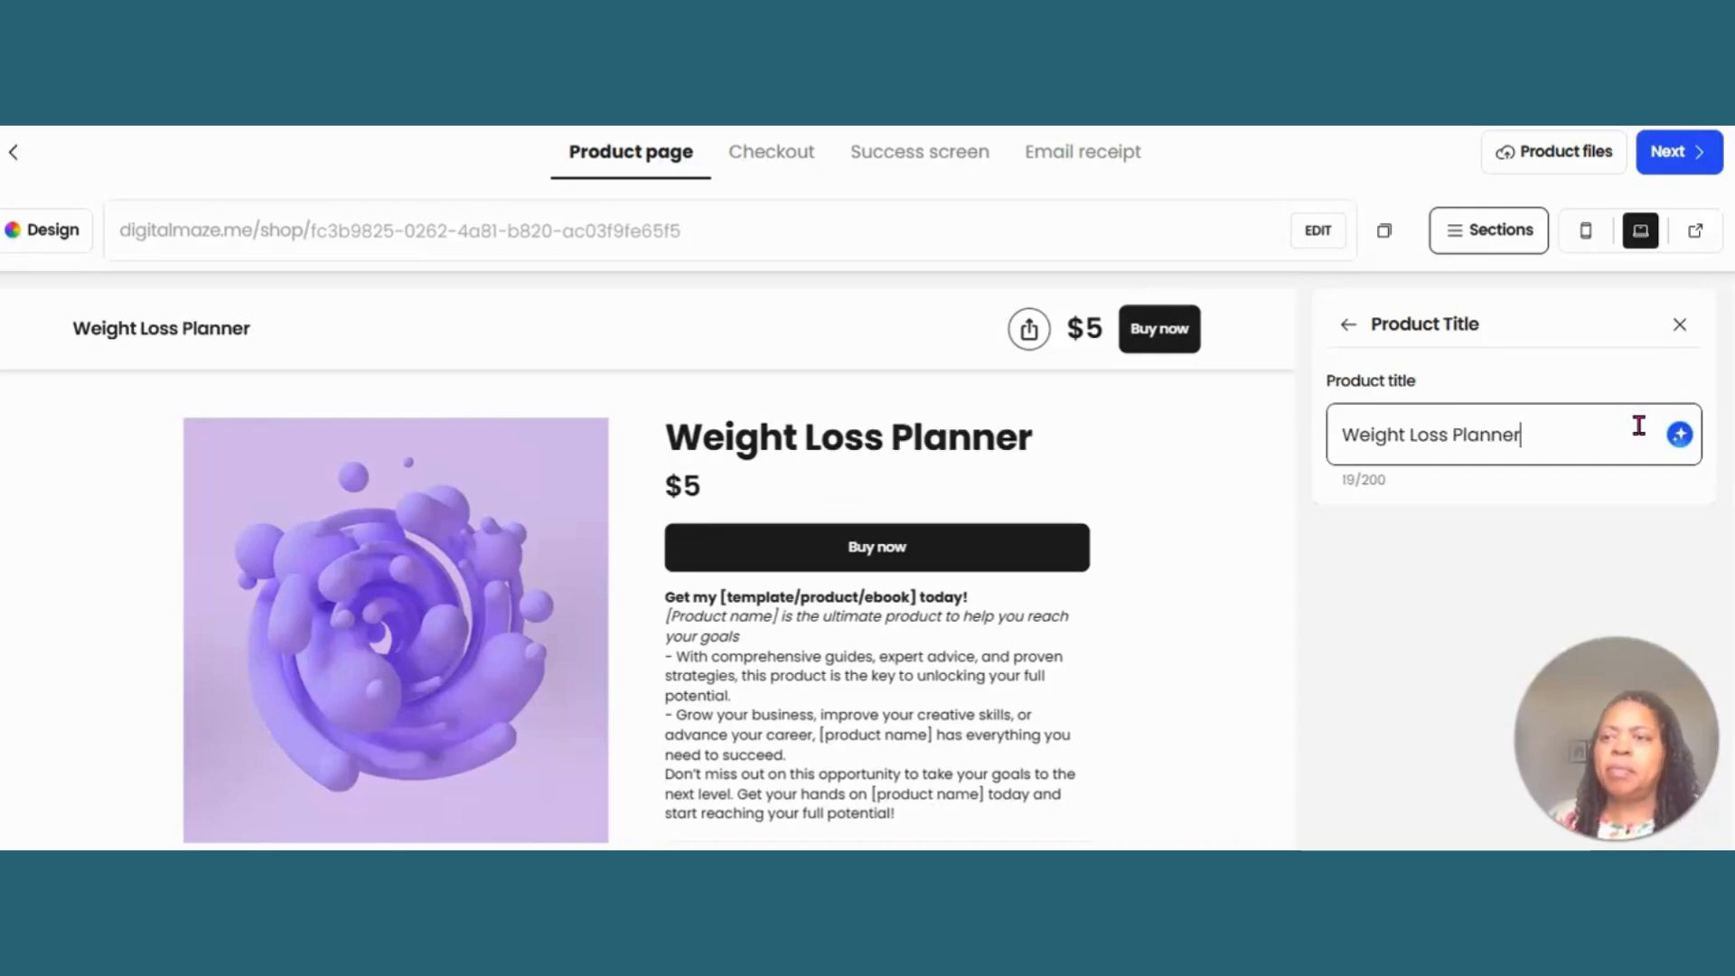
# - Clear all the placeholder text from the product's description
pyautogui.click(1490, 239)
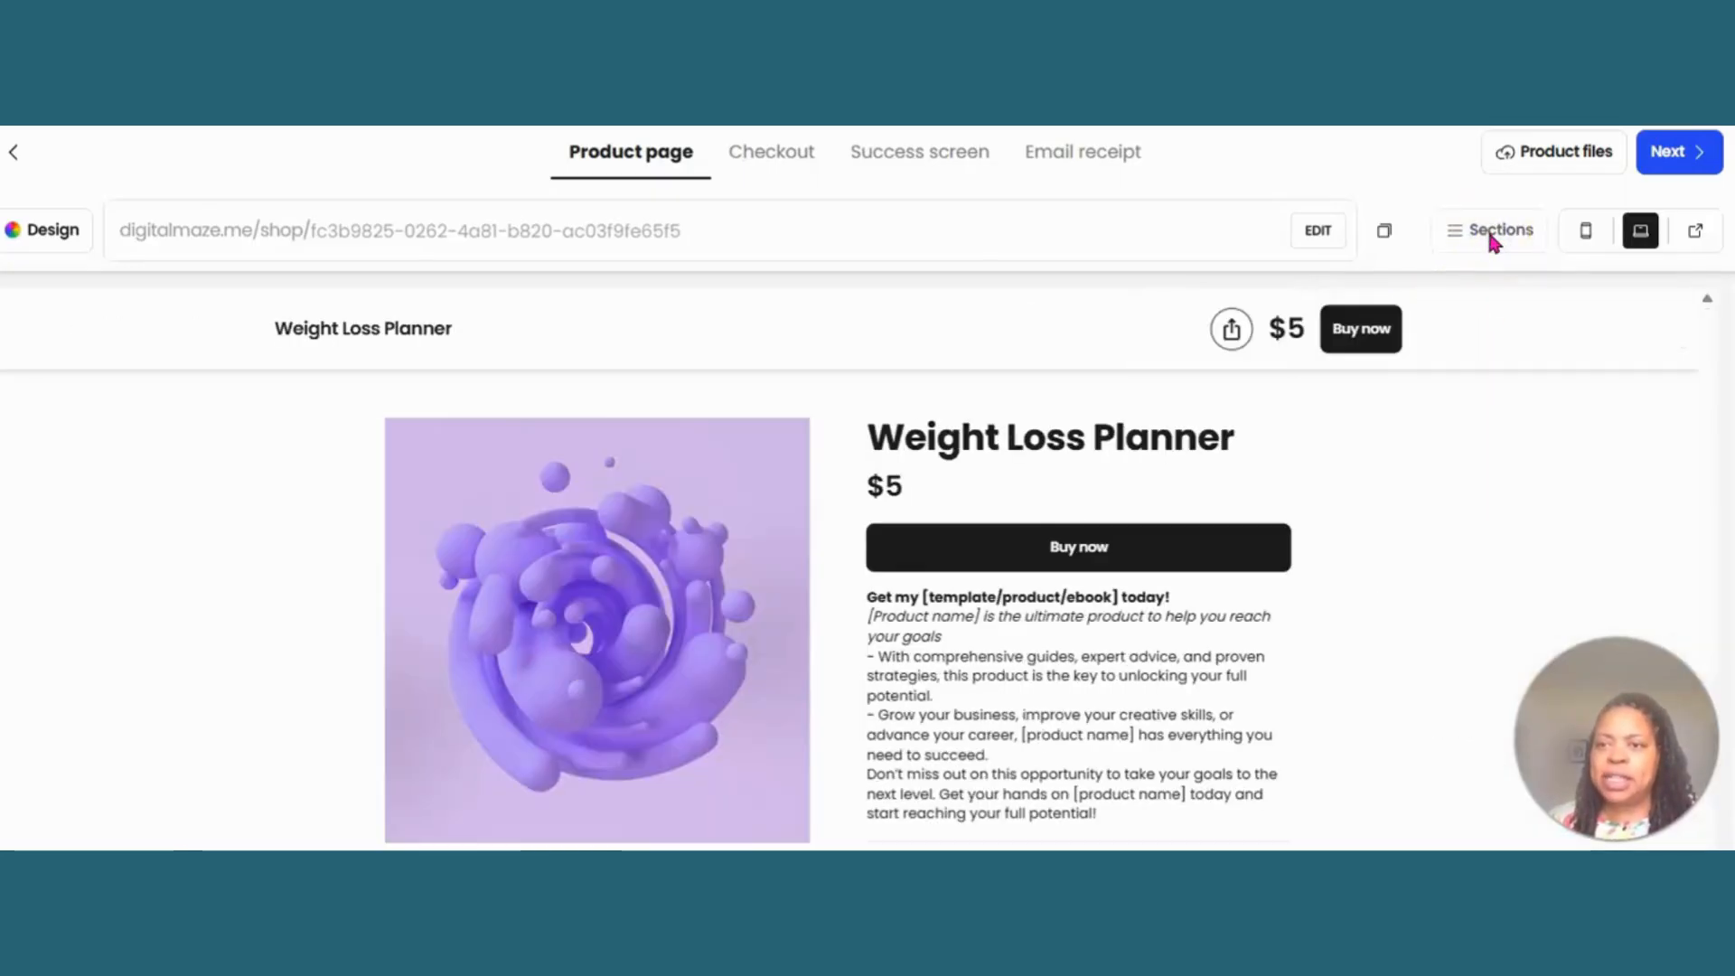
pyautogui.click(1492, 237)
pyautogui.click(1373, 535)
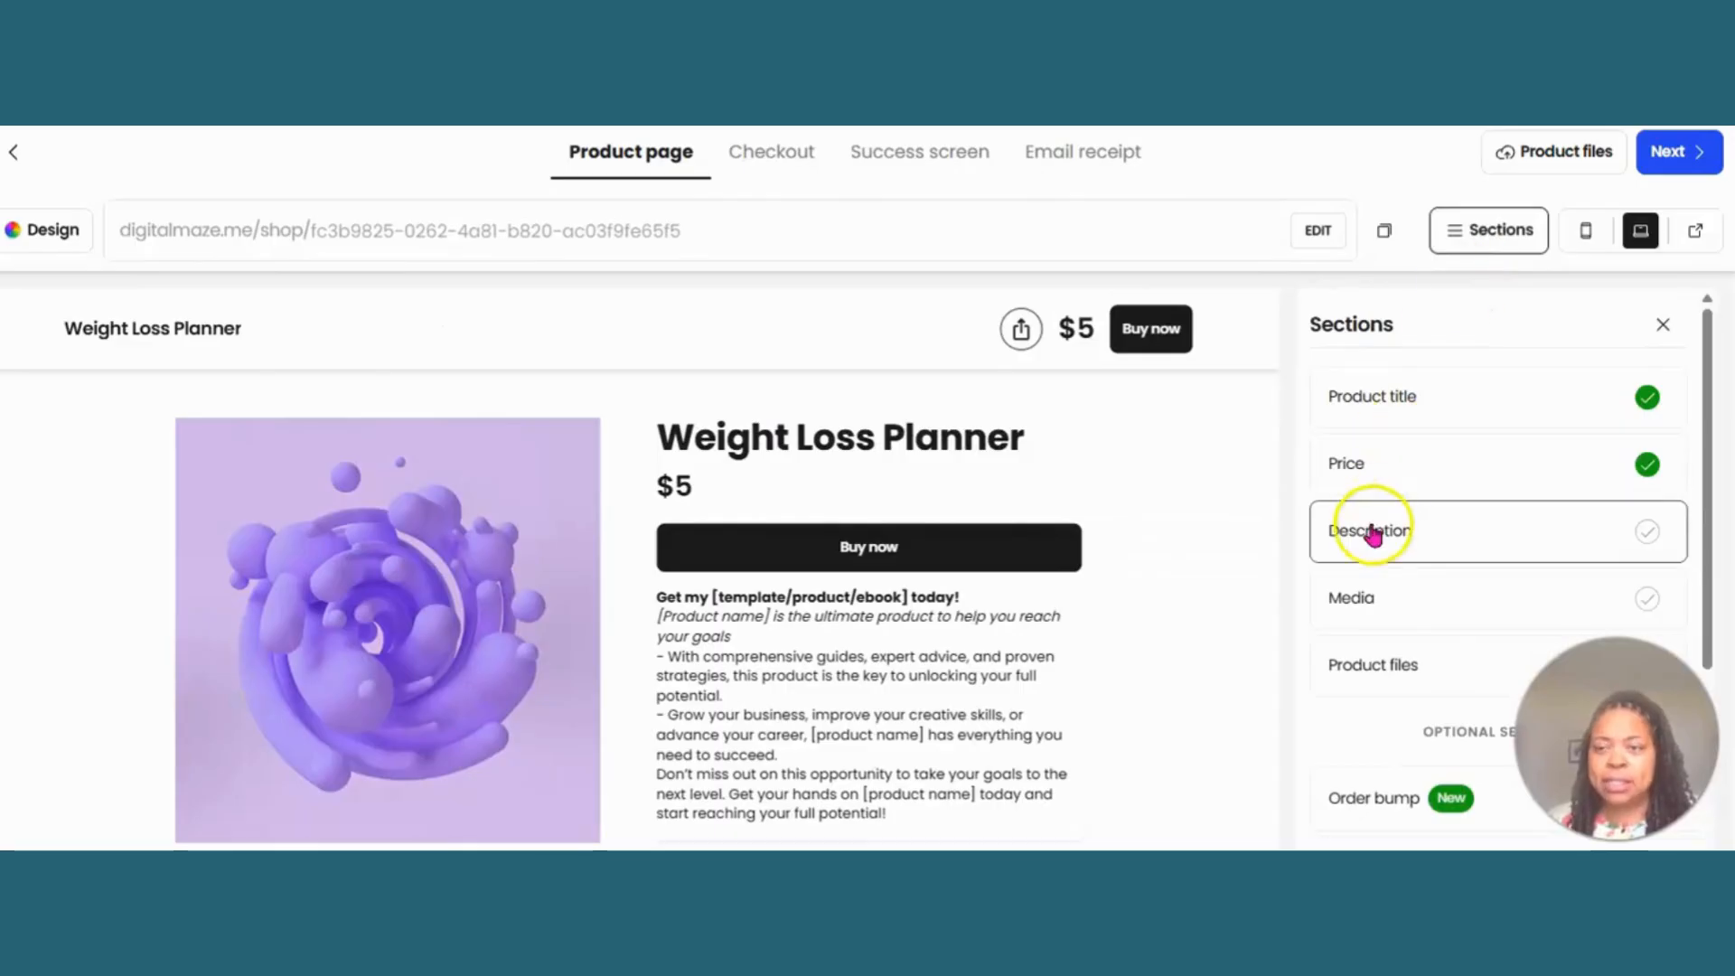
pyautogui.click(1373, 533)
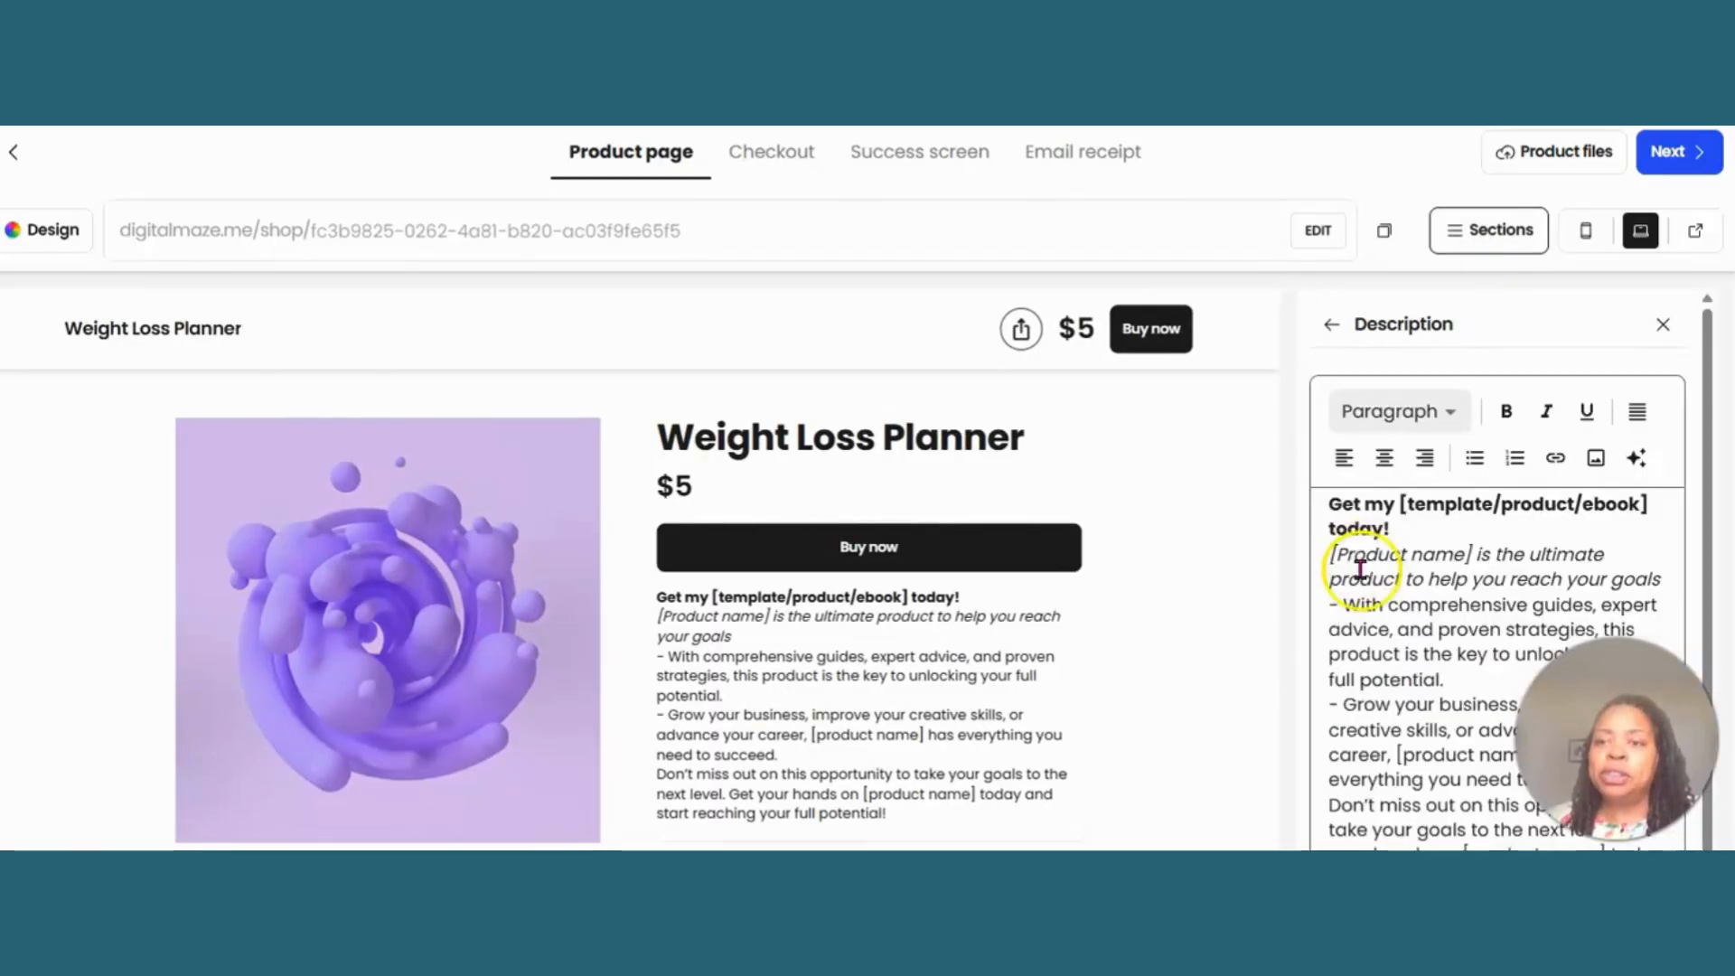
pyautogui.moveTo(1328, 504); pyautogui.dragTo(1527, 845)
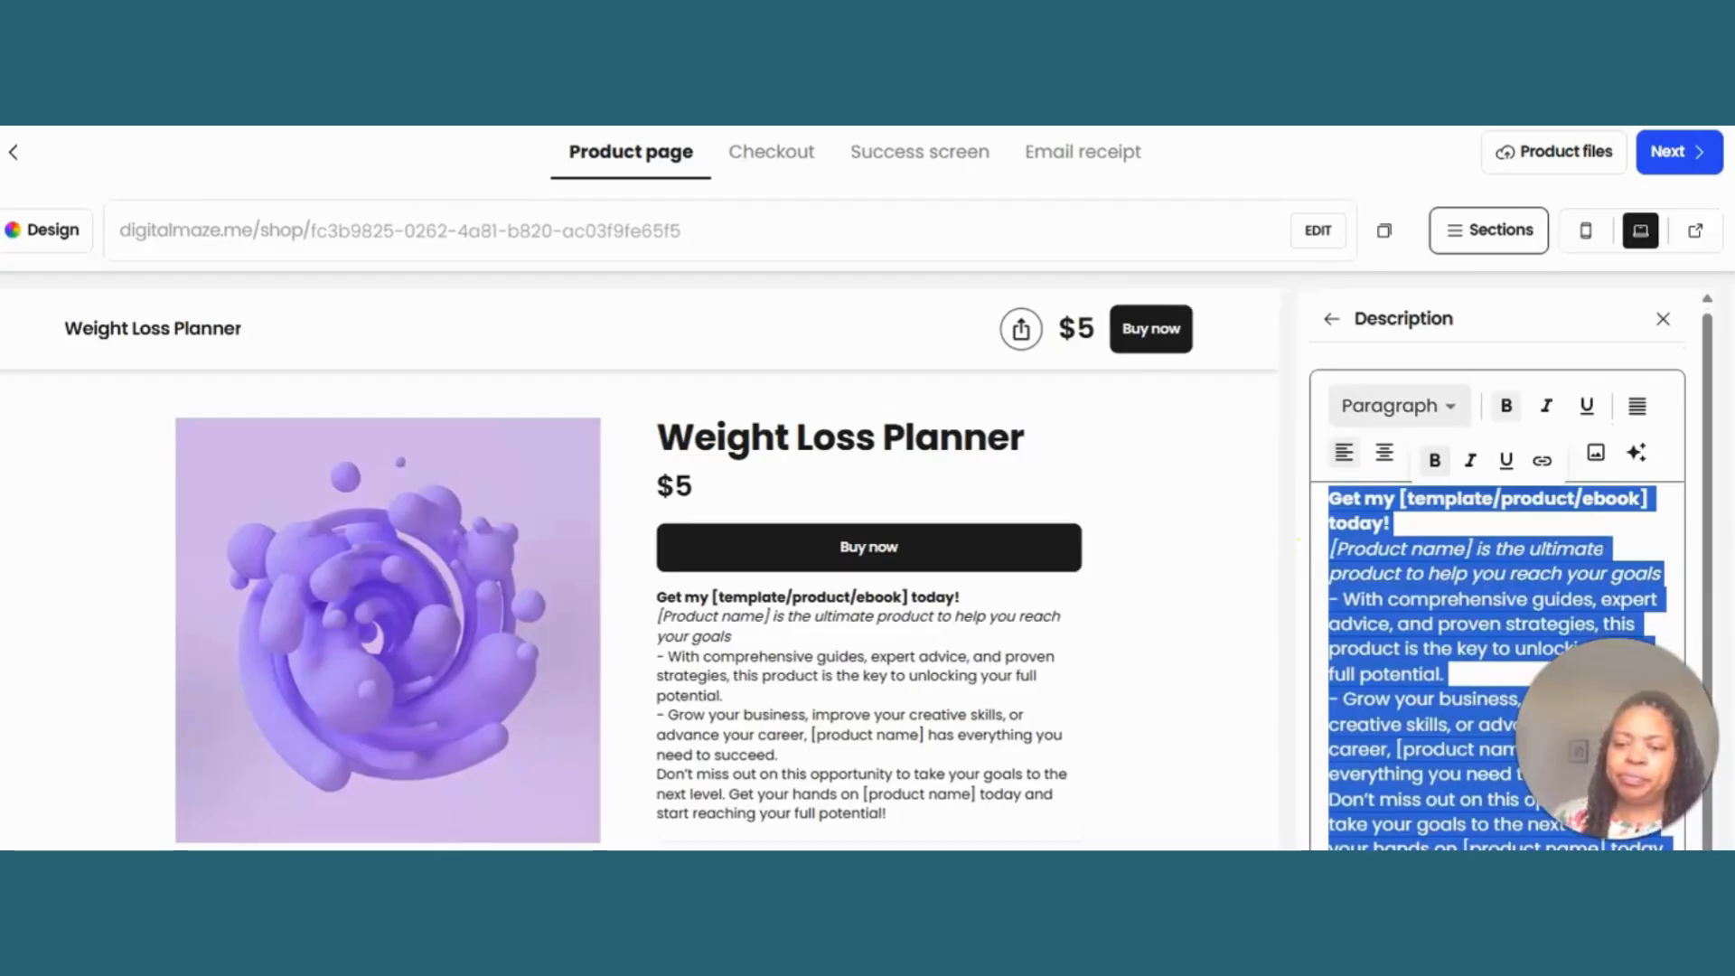
pyautogui.press('BackSpace')
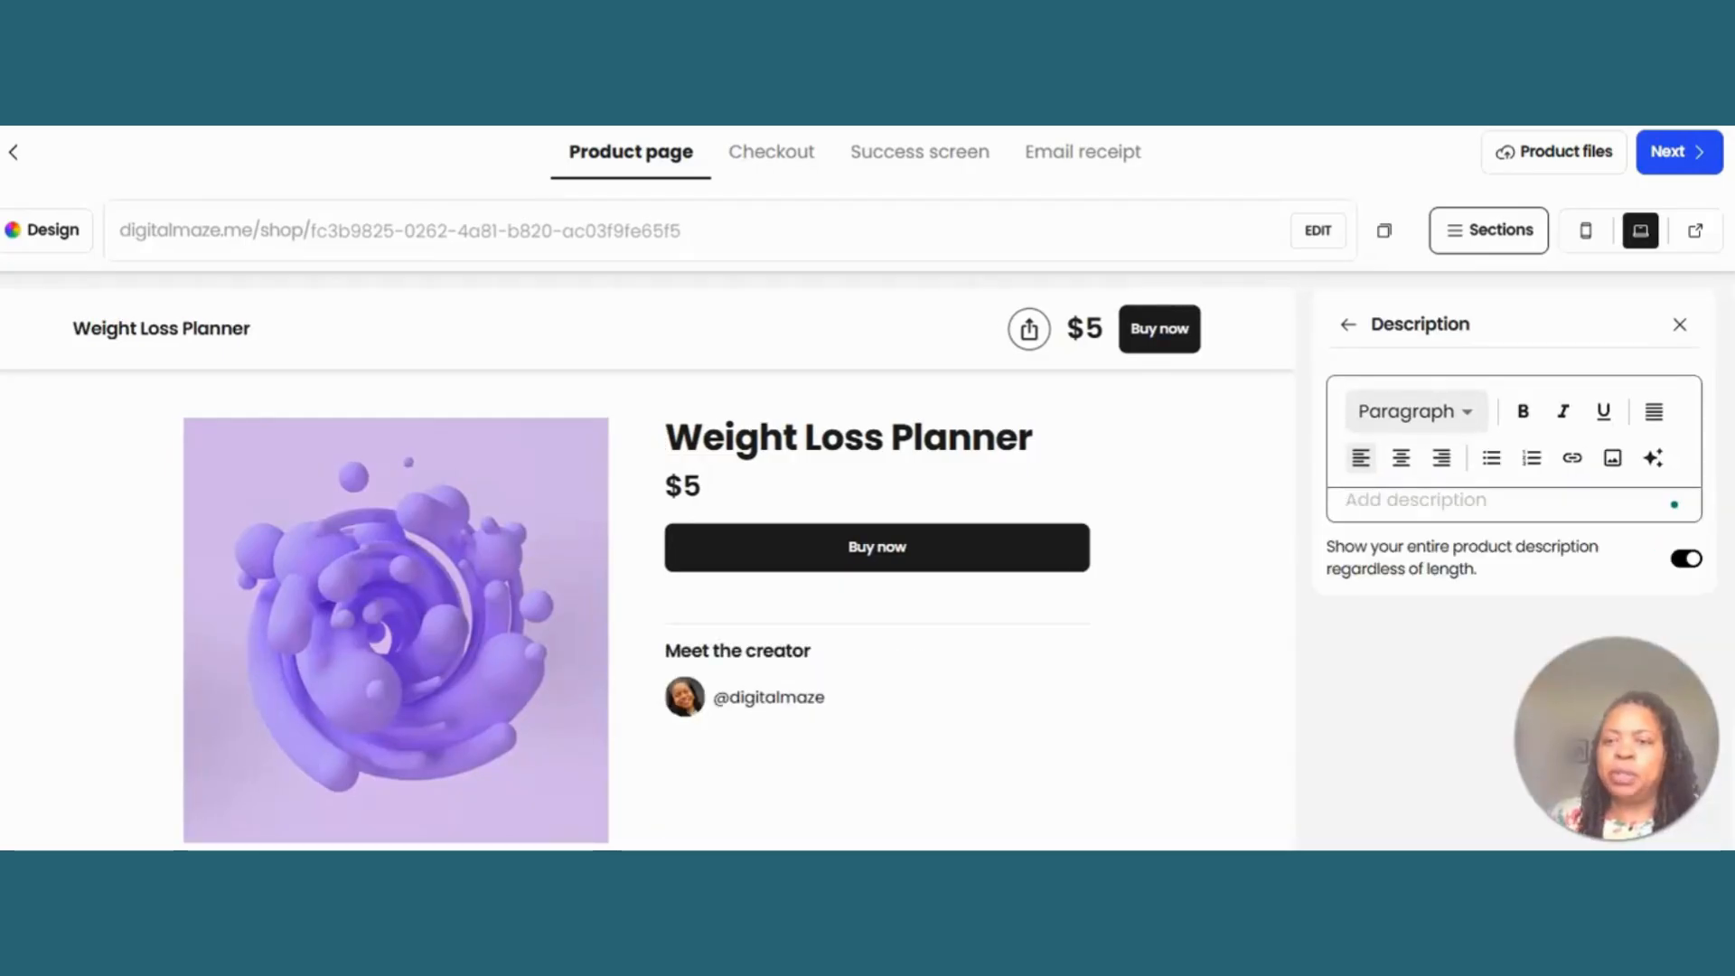
# - Write "Welcome to my weight loss planner" as the product description
pyautogui.write('WSelcome t')
pyautogui.press('BackSpace')
pyautogui.press('BackSpace')
pyautogui.press('BackSpace')
pyautogui.press('BackSpace')
pyautogui.press('BackSpace')
pyautogui.press('BackSpace')
pyautogui.press('BackSpace')
pyautogui.press('BackSpace')
pyautogui.press('BackSpace')
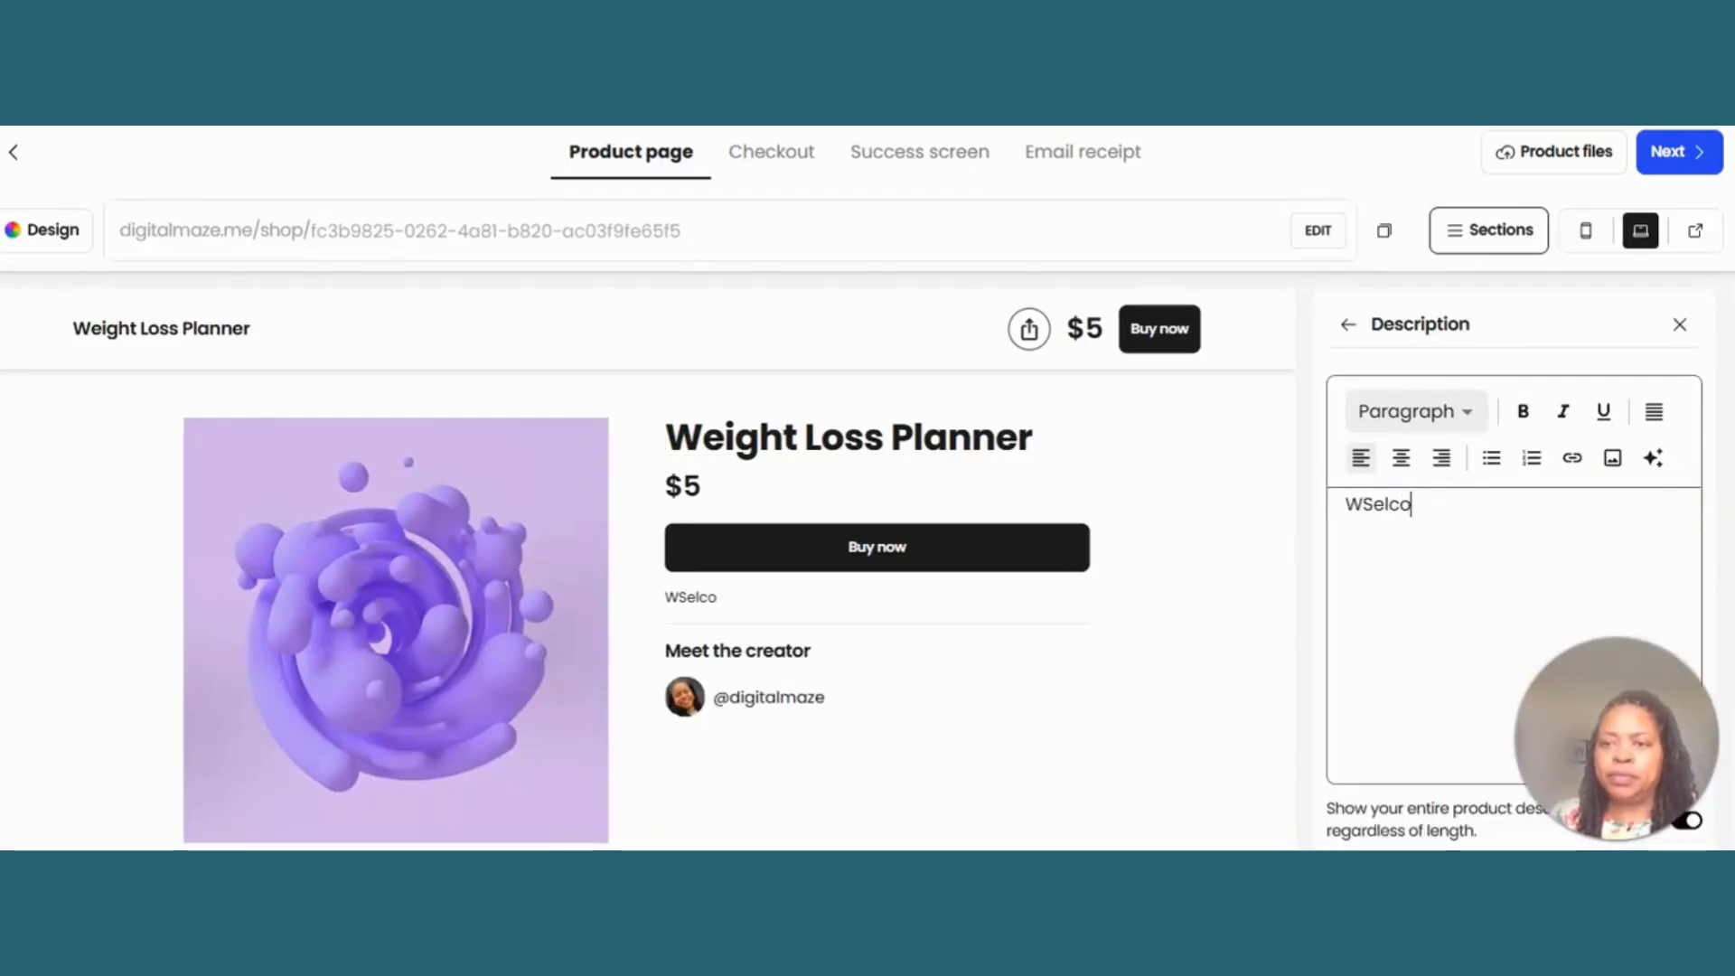
pyautogui.press('BackSpace')
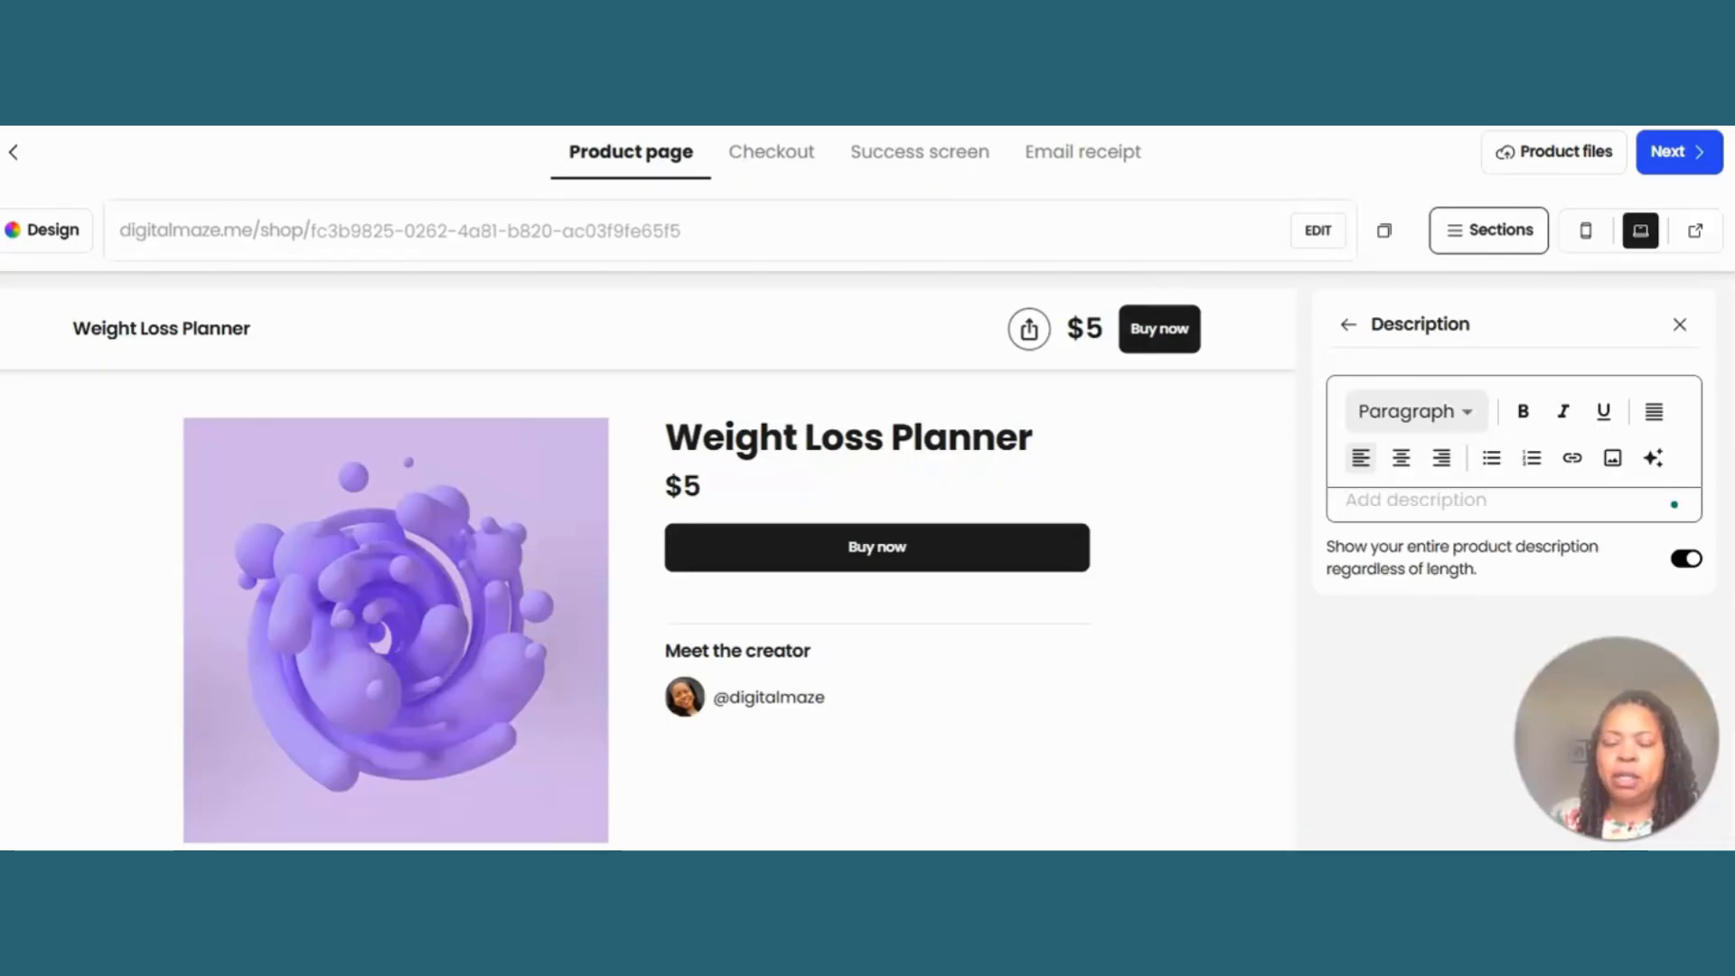
pyautogui.write('Welcome ')
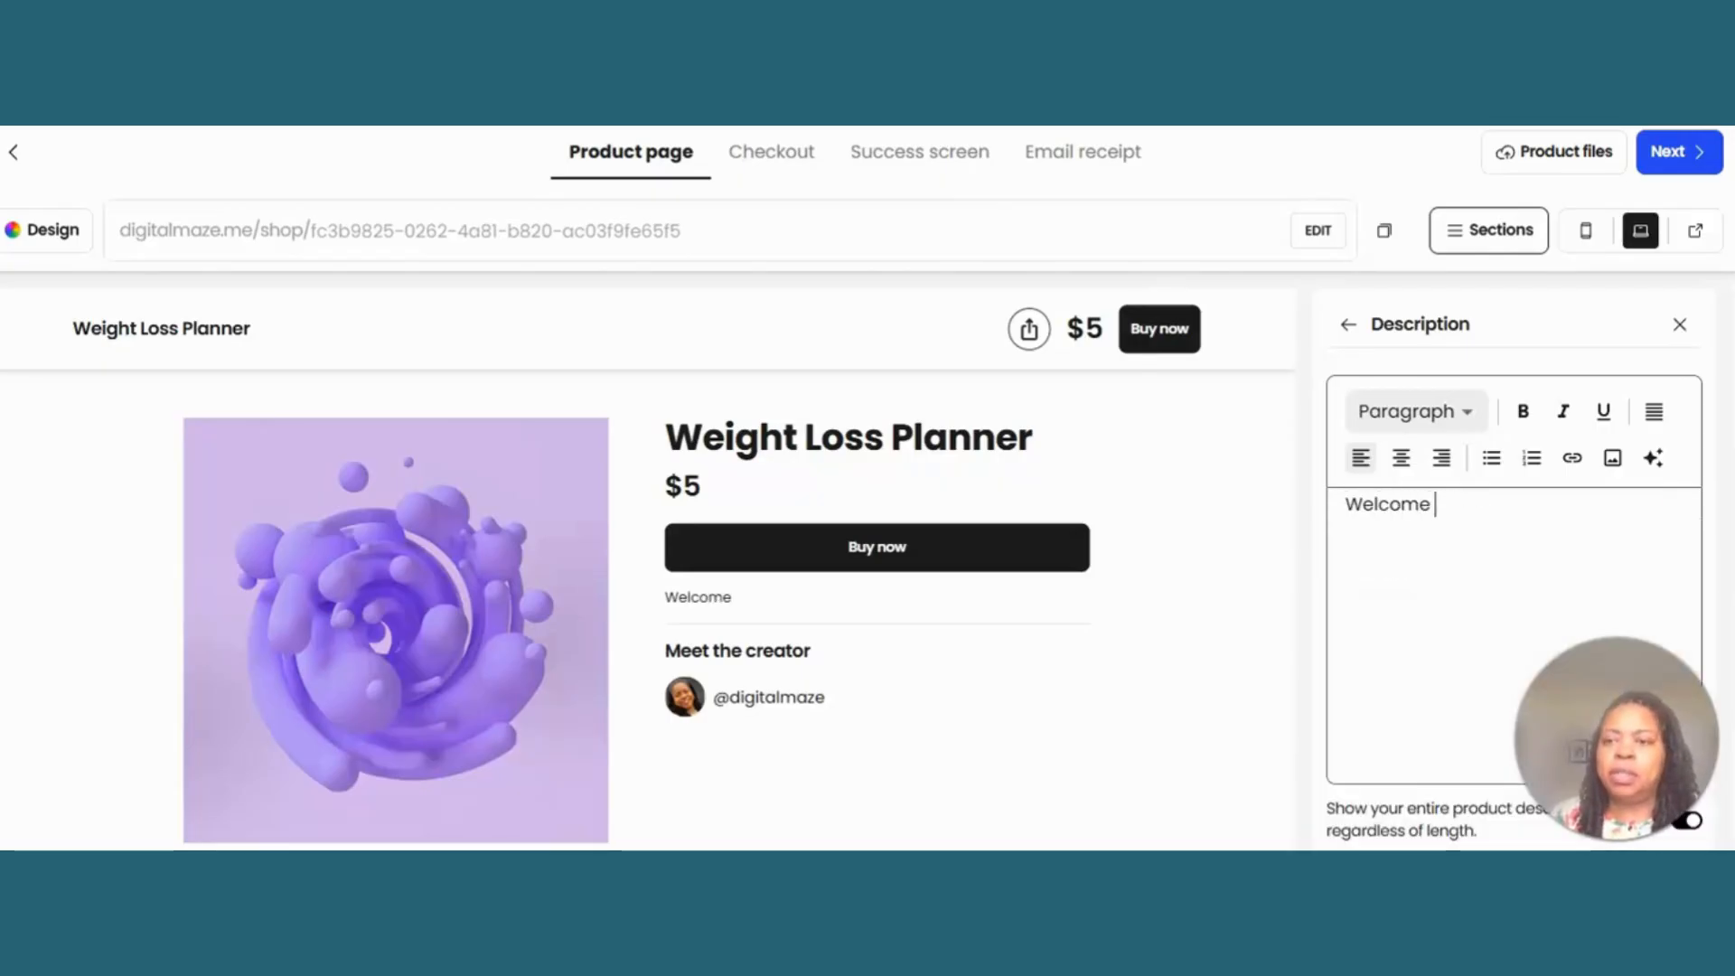
pyautogui.write('to my wie')
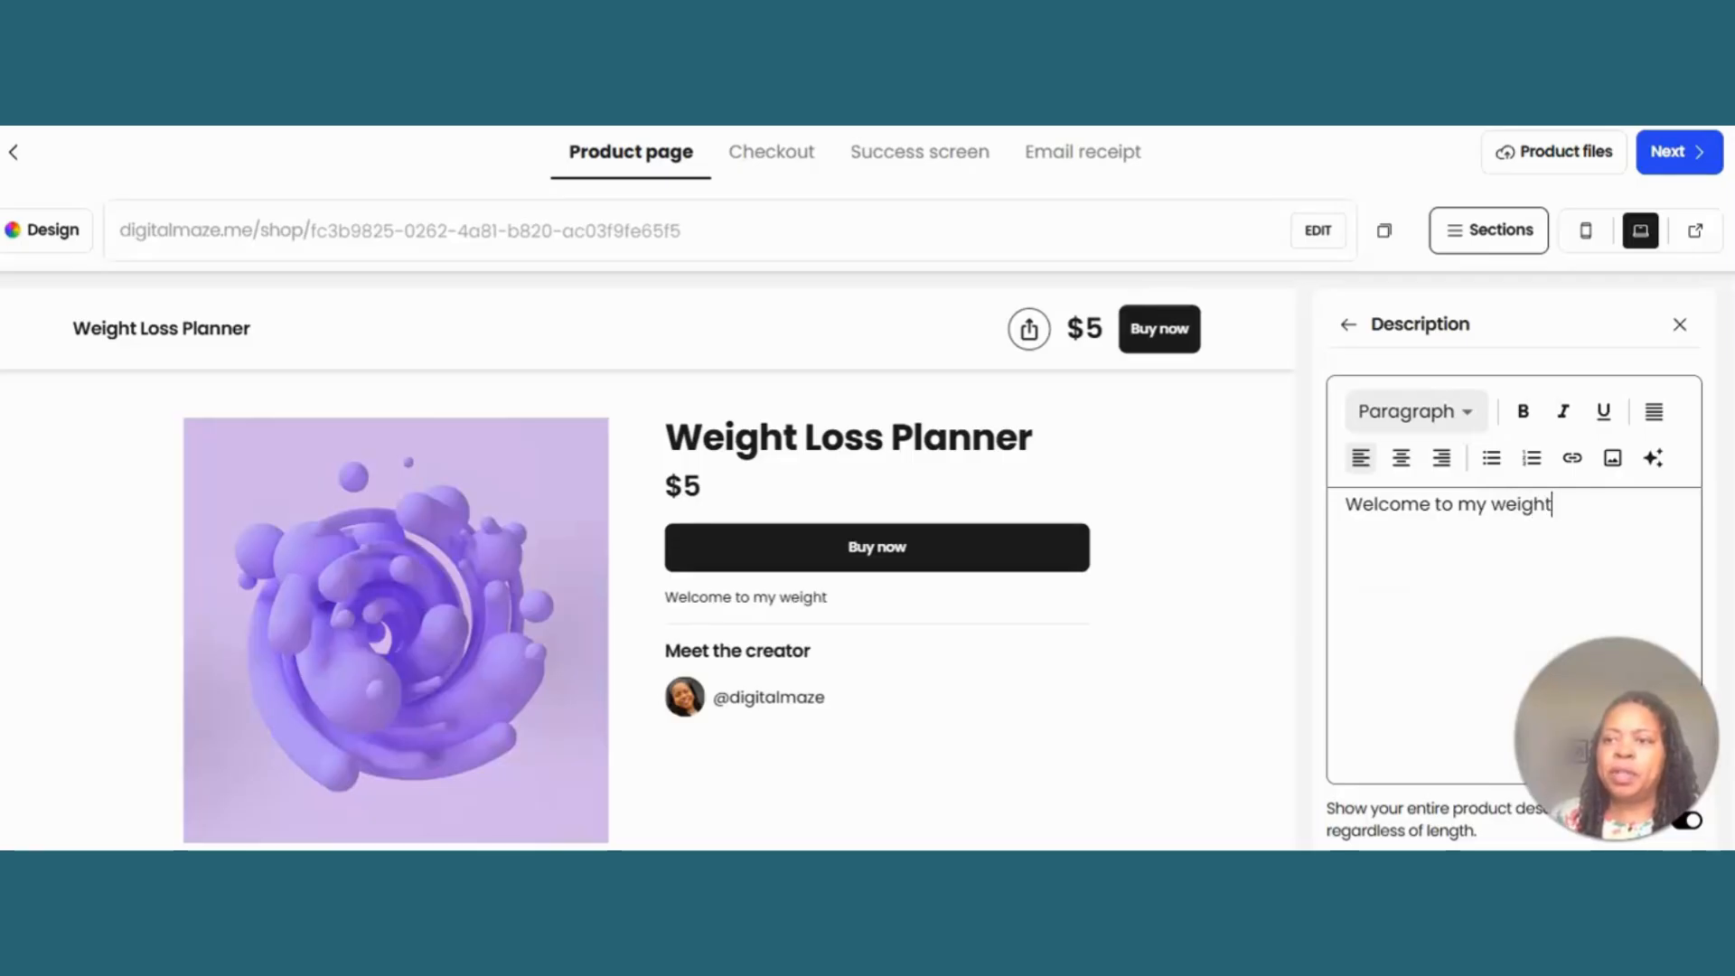
pyautogui.write('ght loss planner')
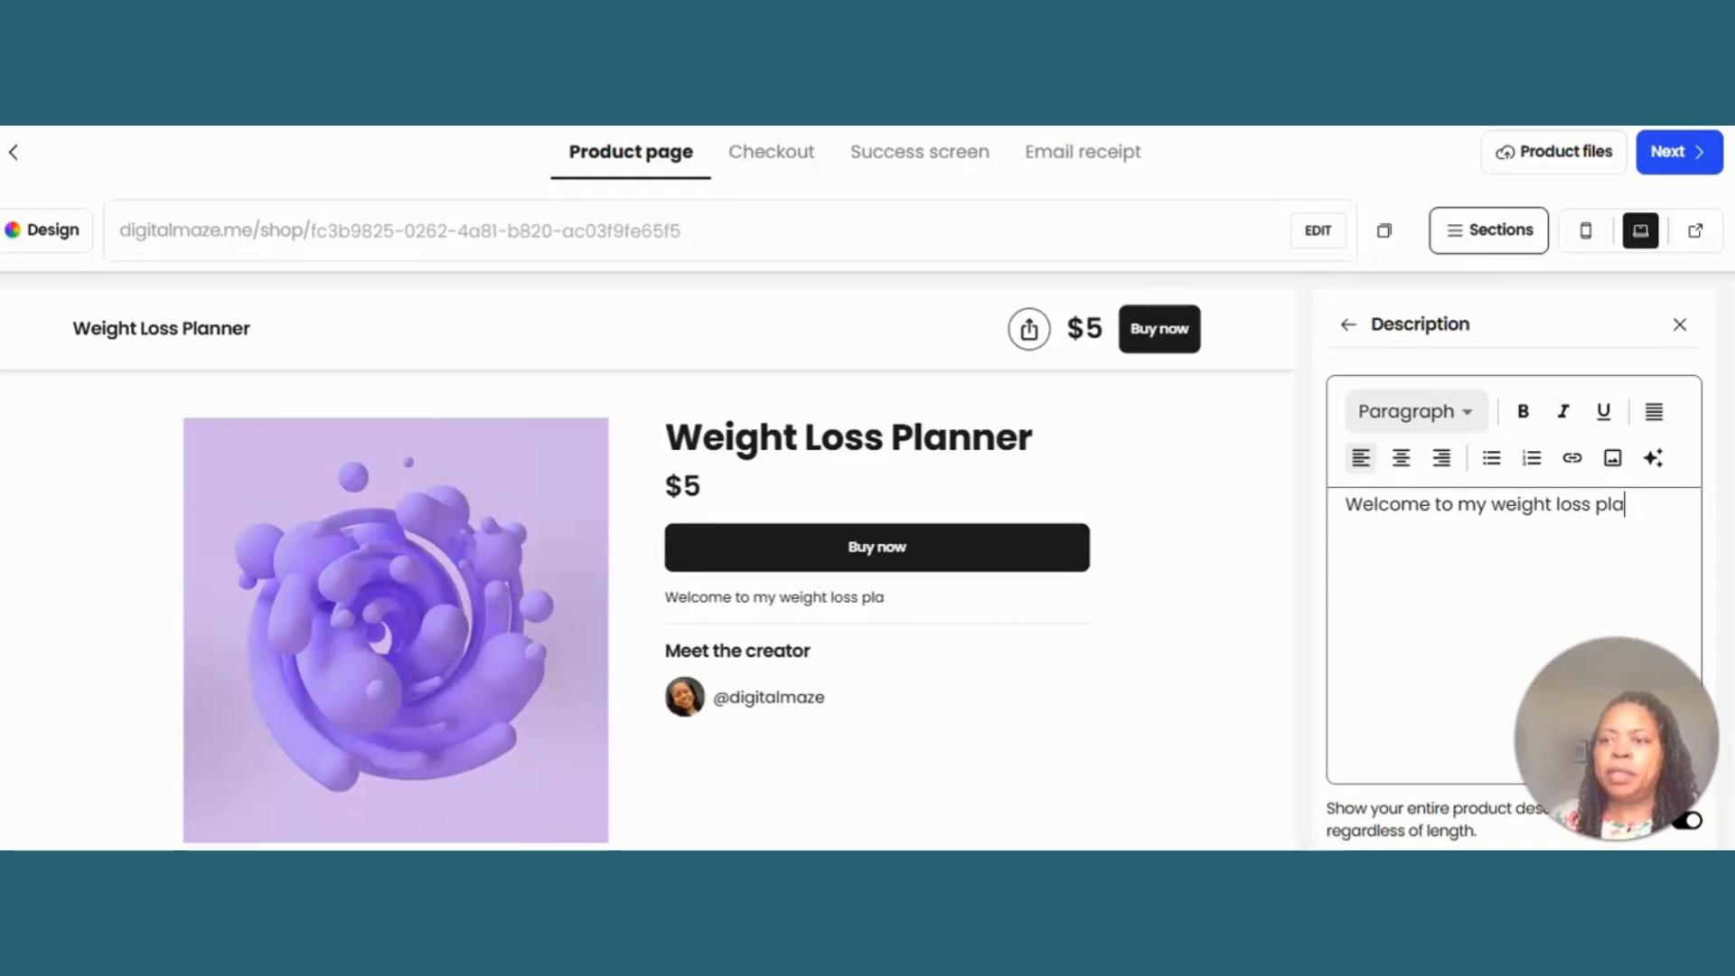
# - Mark the product as on sale with an original price of $20
pyautogui.click(1502, 242)
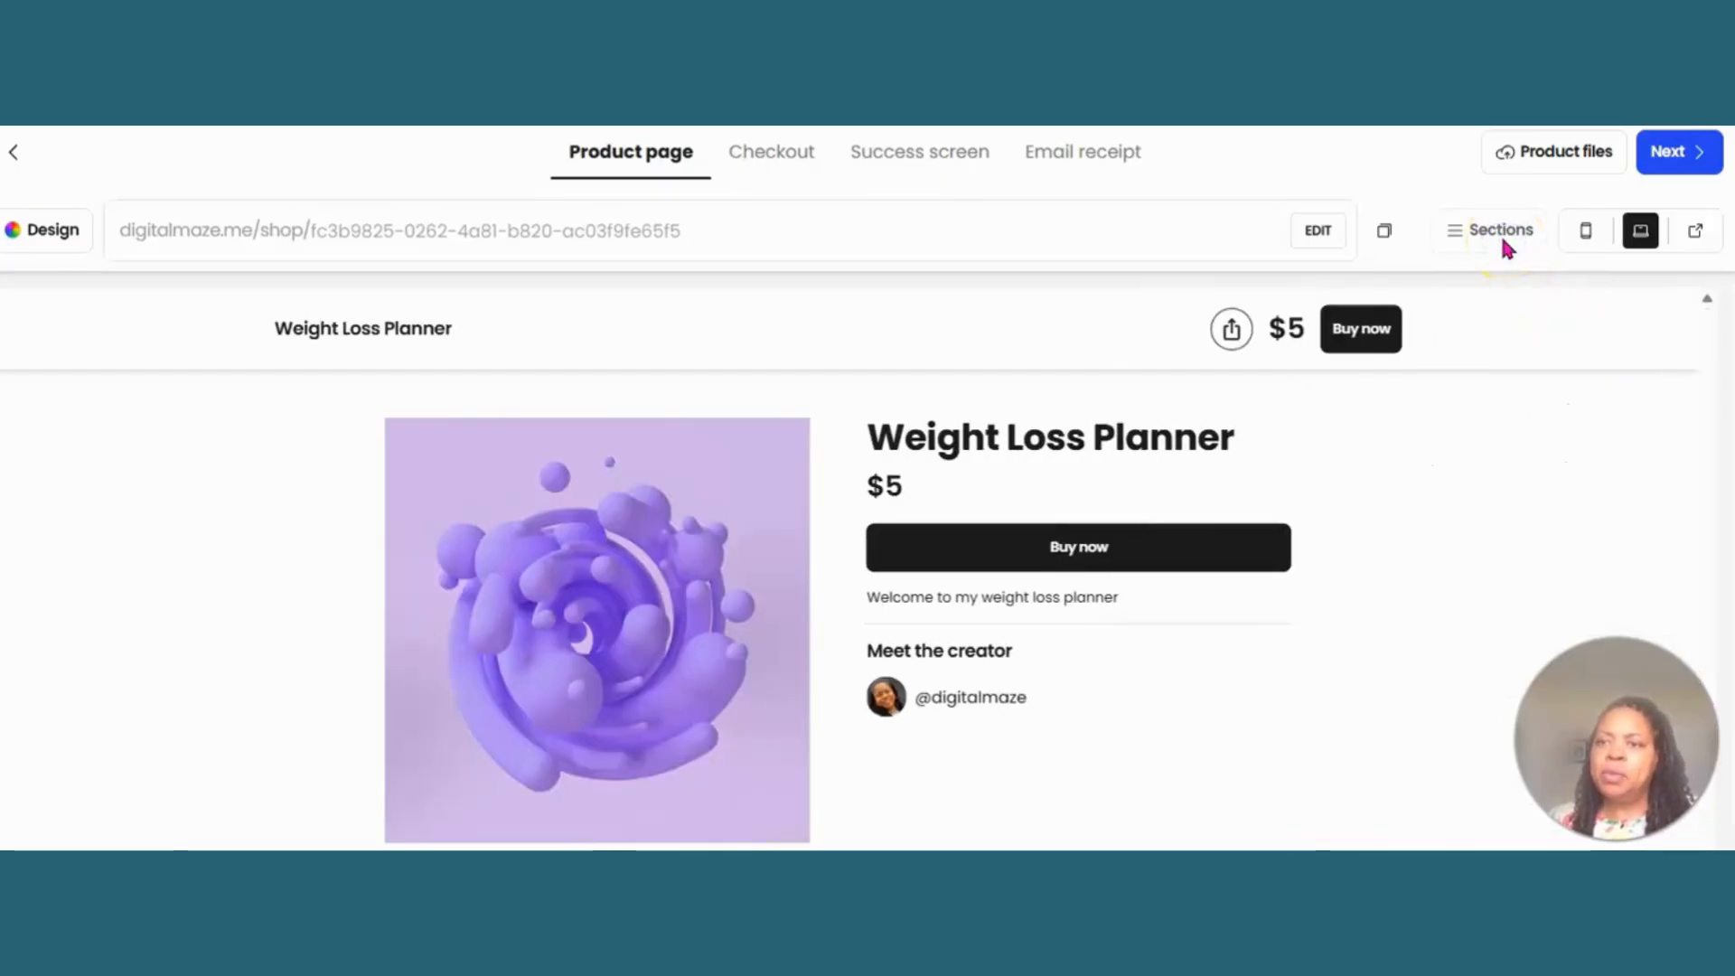
pyautogui.click(1502, 240)
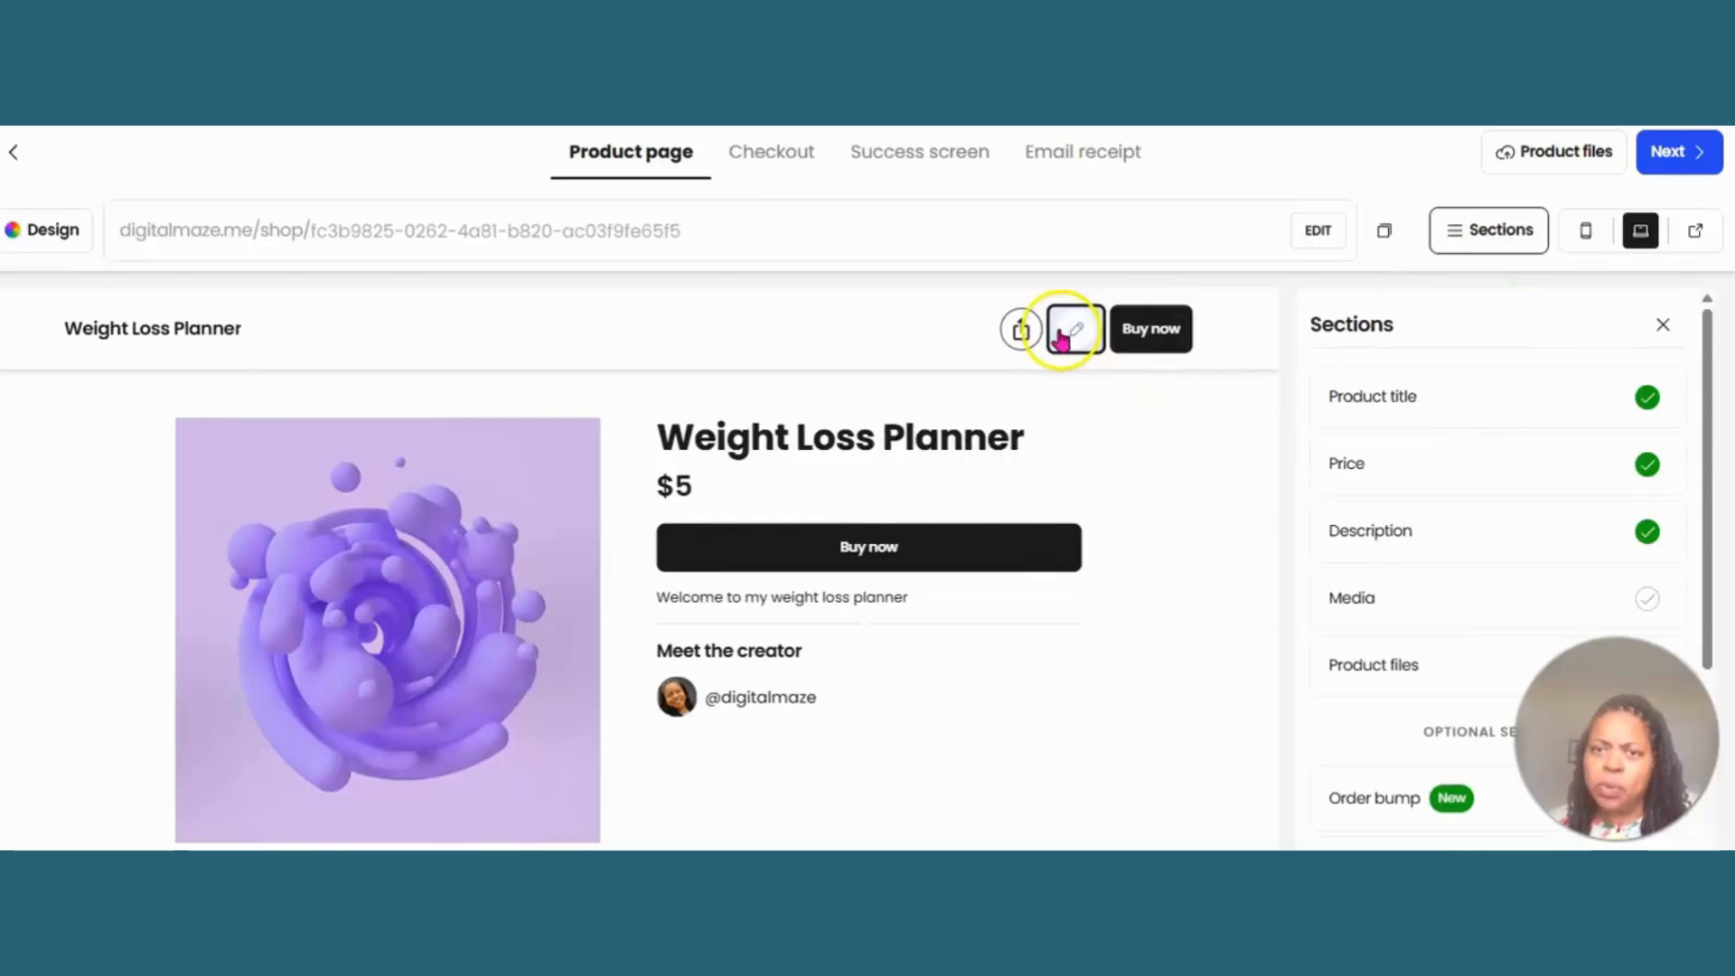
pyautogui.click(1070, 326)
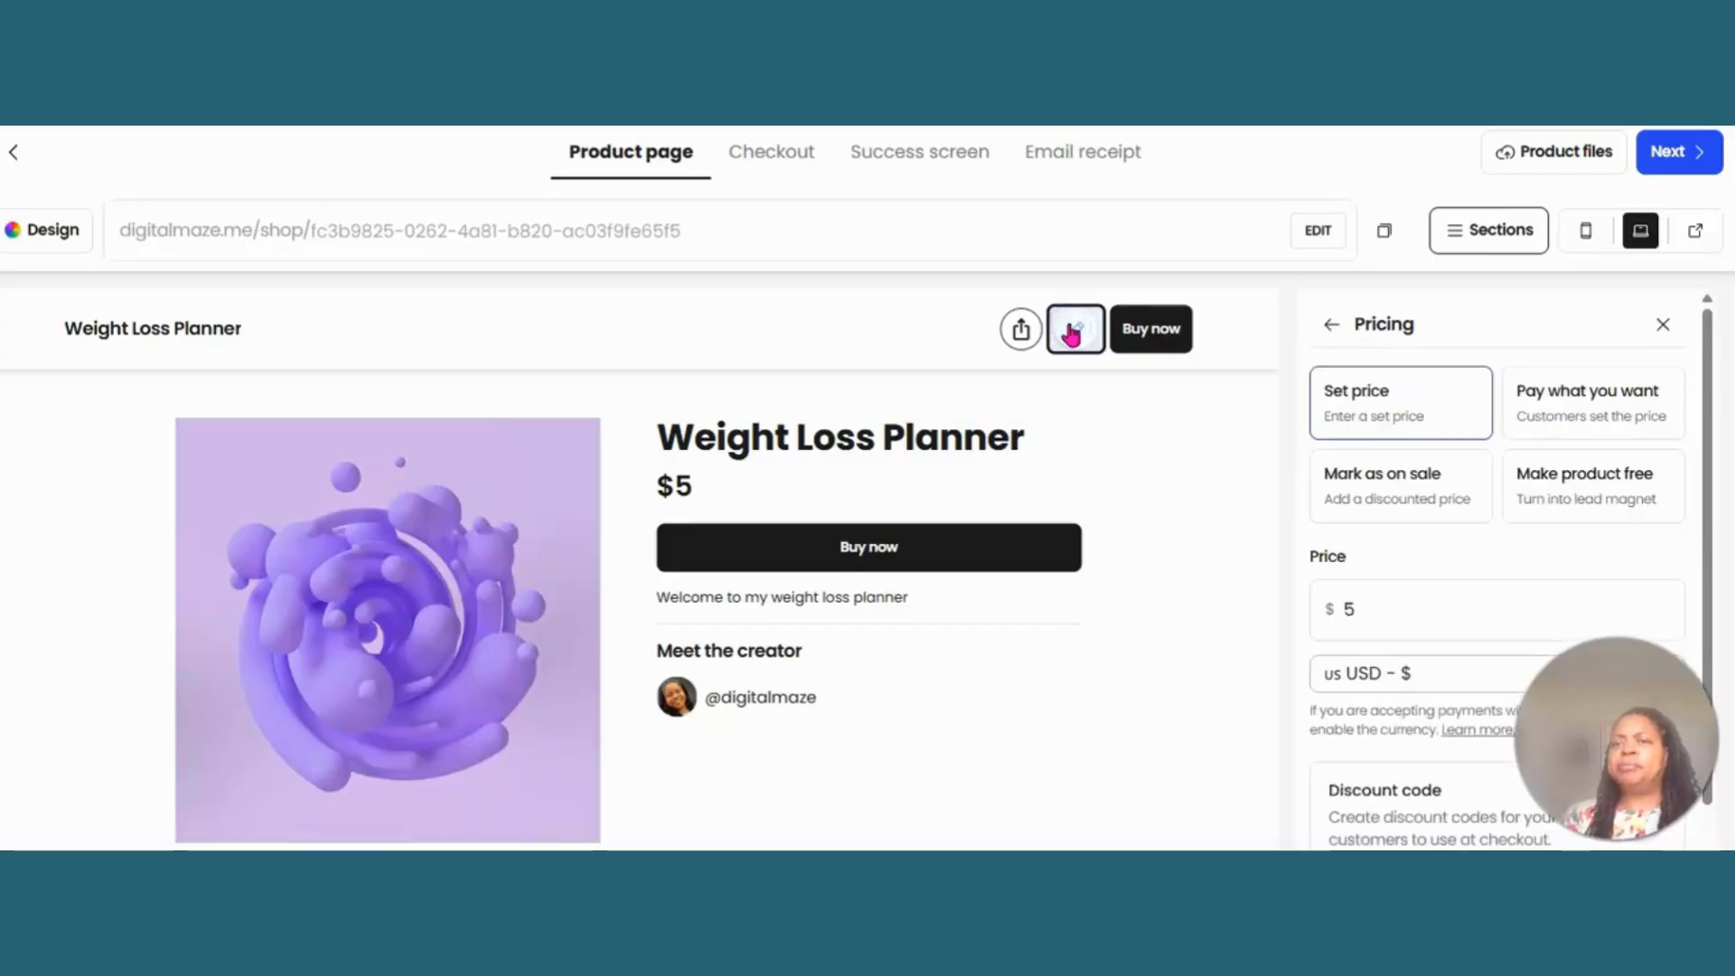
pyautogui.click(1380, 477)
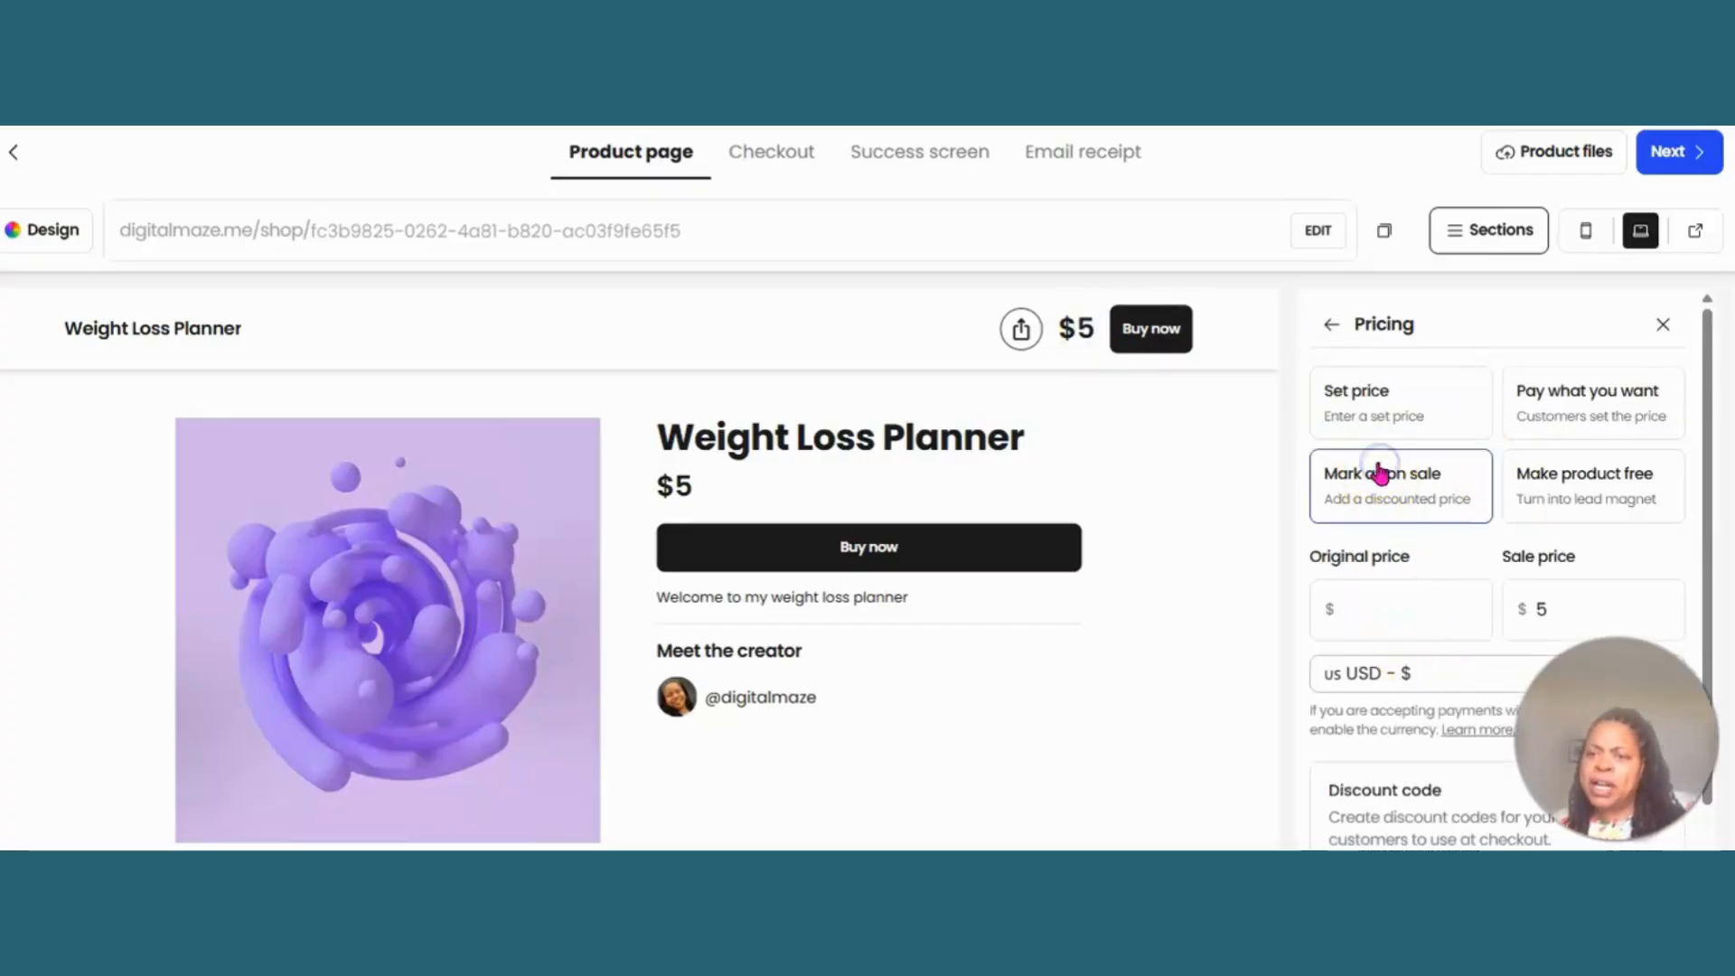
pyautogui.click(1362, 620)
pyautogui.write('2')
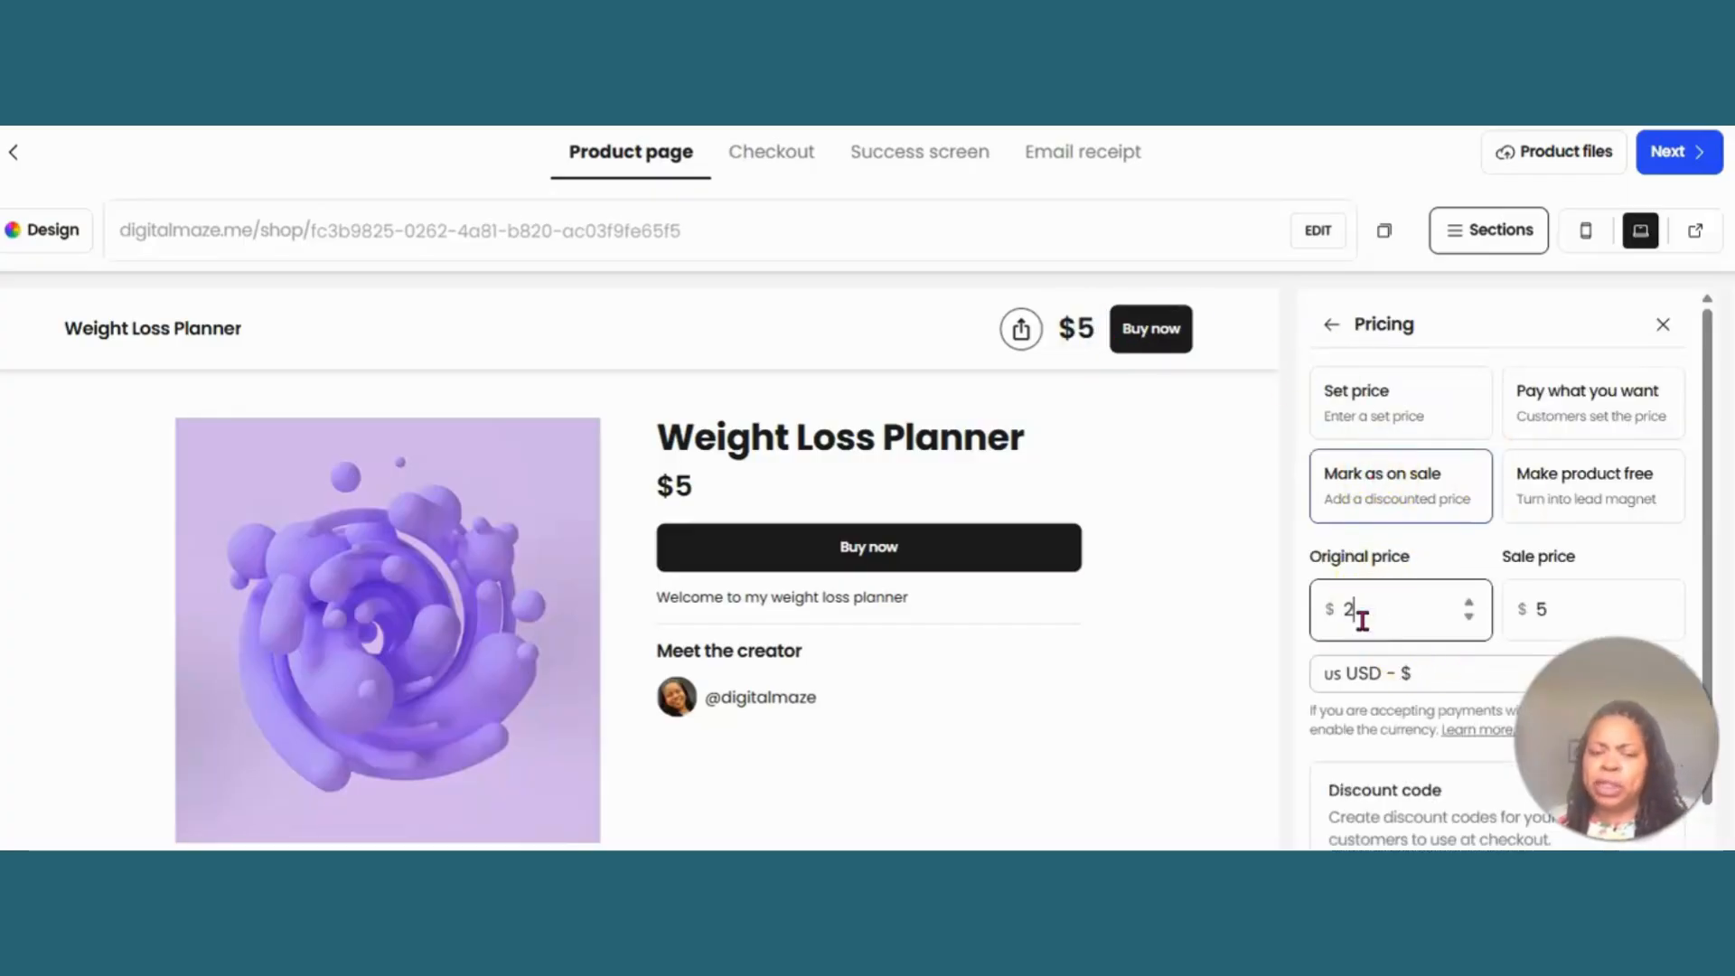
pyautogui.write('0')
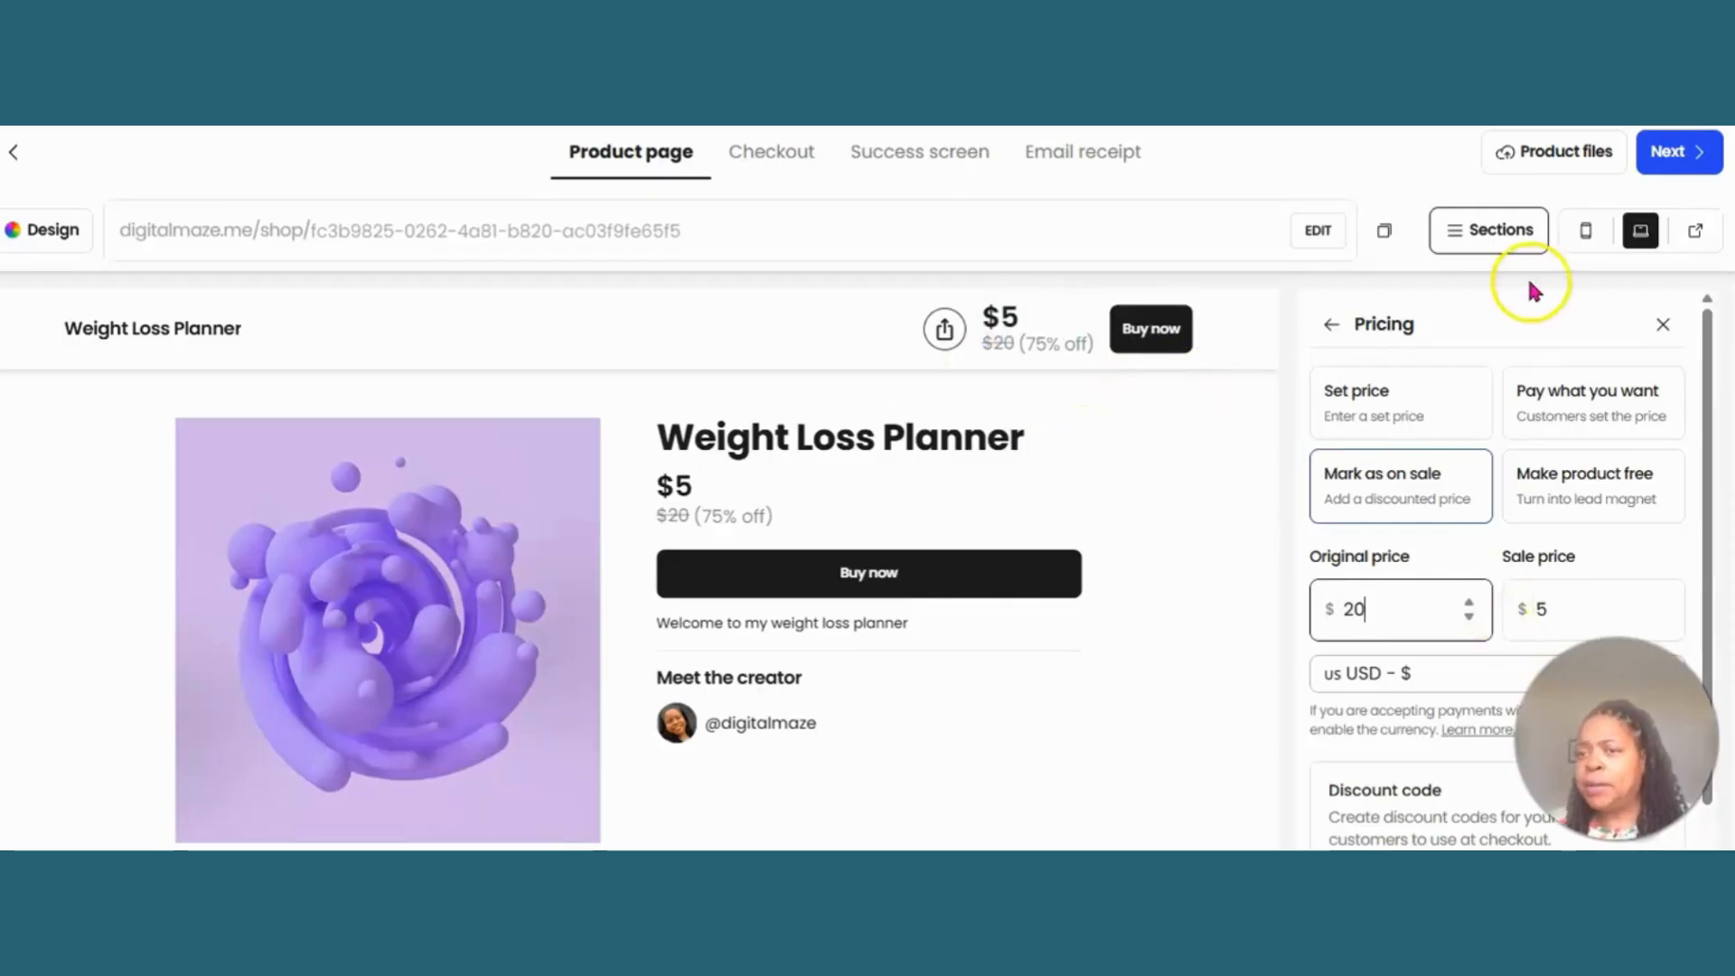
# - Add the weight loss cover image "Untitled design.jpg" to the product media with a 1:1 crop
pyautogui.click(1486, 230)
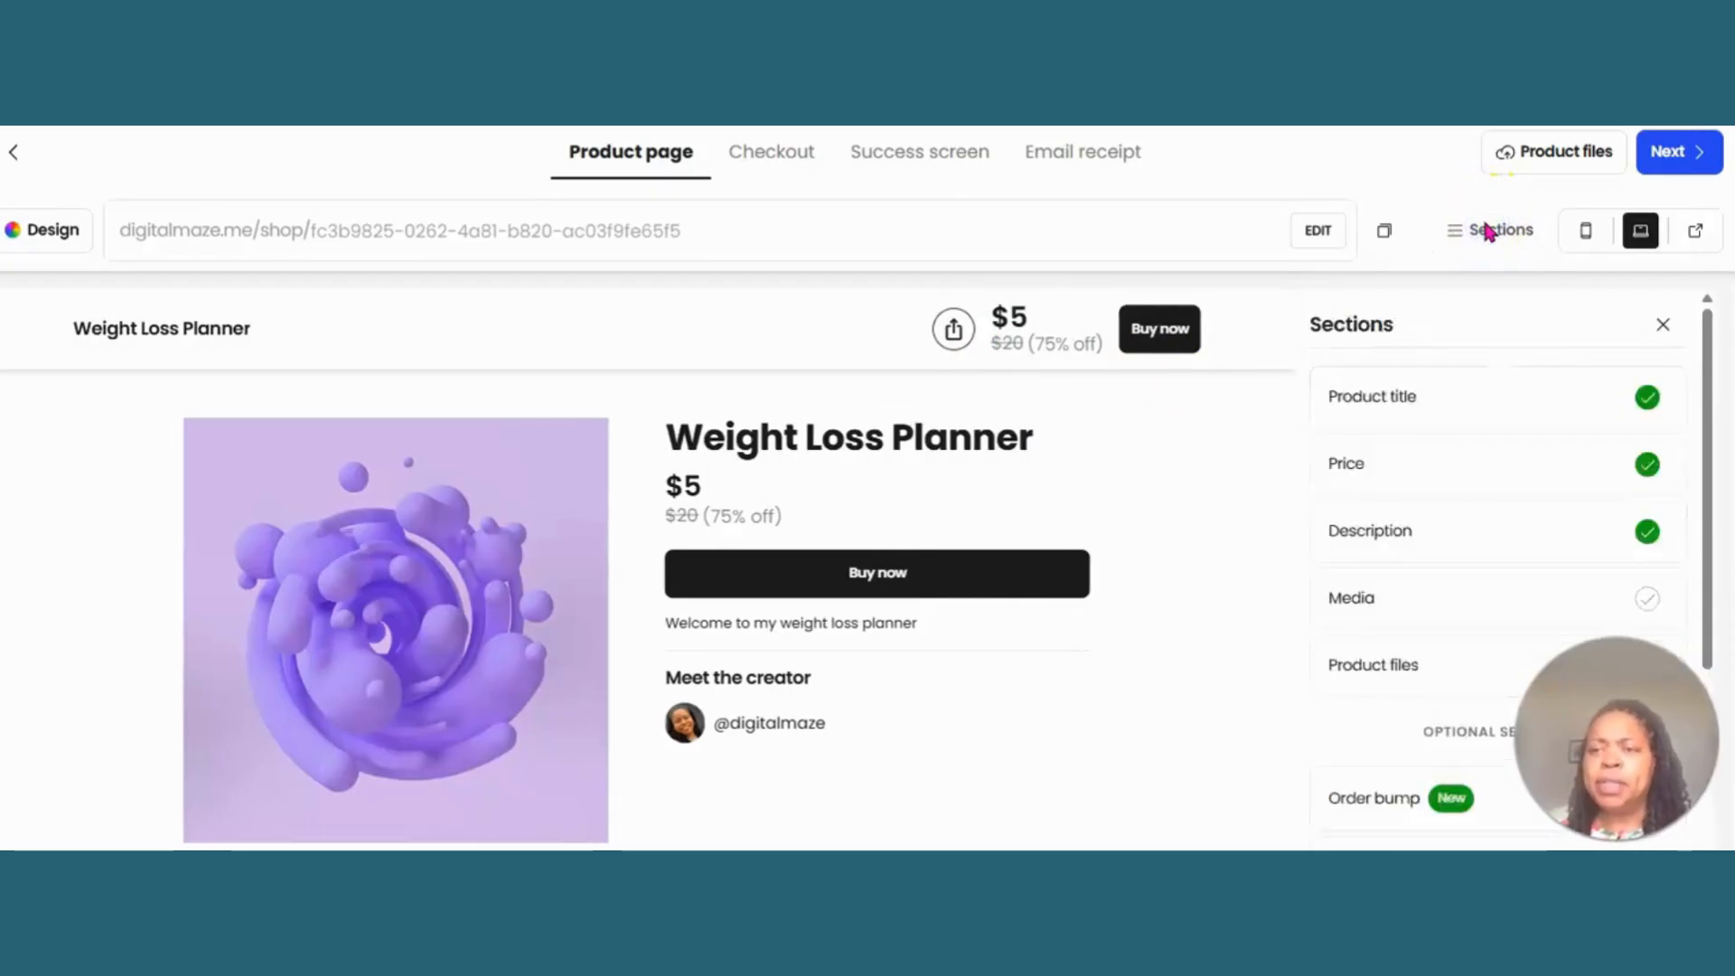
pyautogui.click(1487, 229)
pyautogui.click(1486, 230)
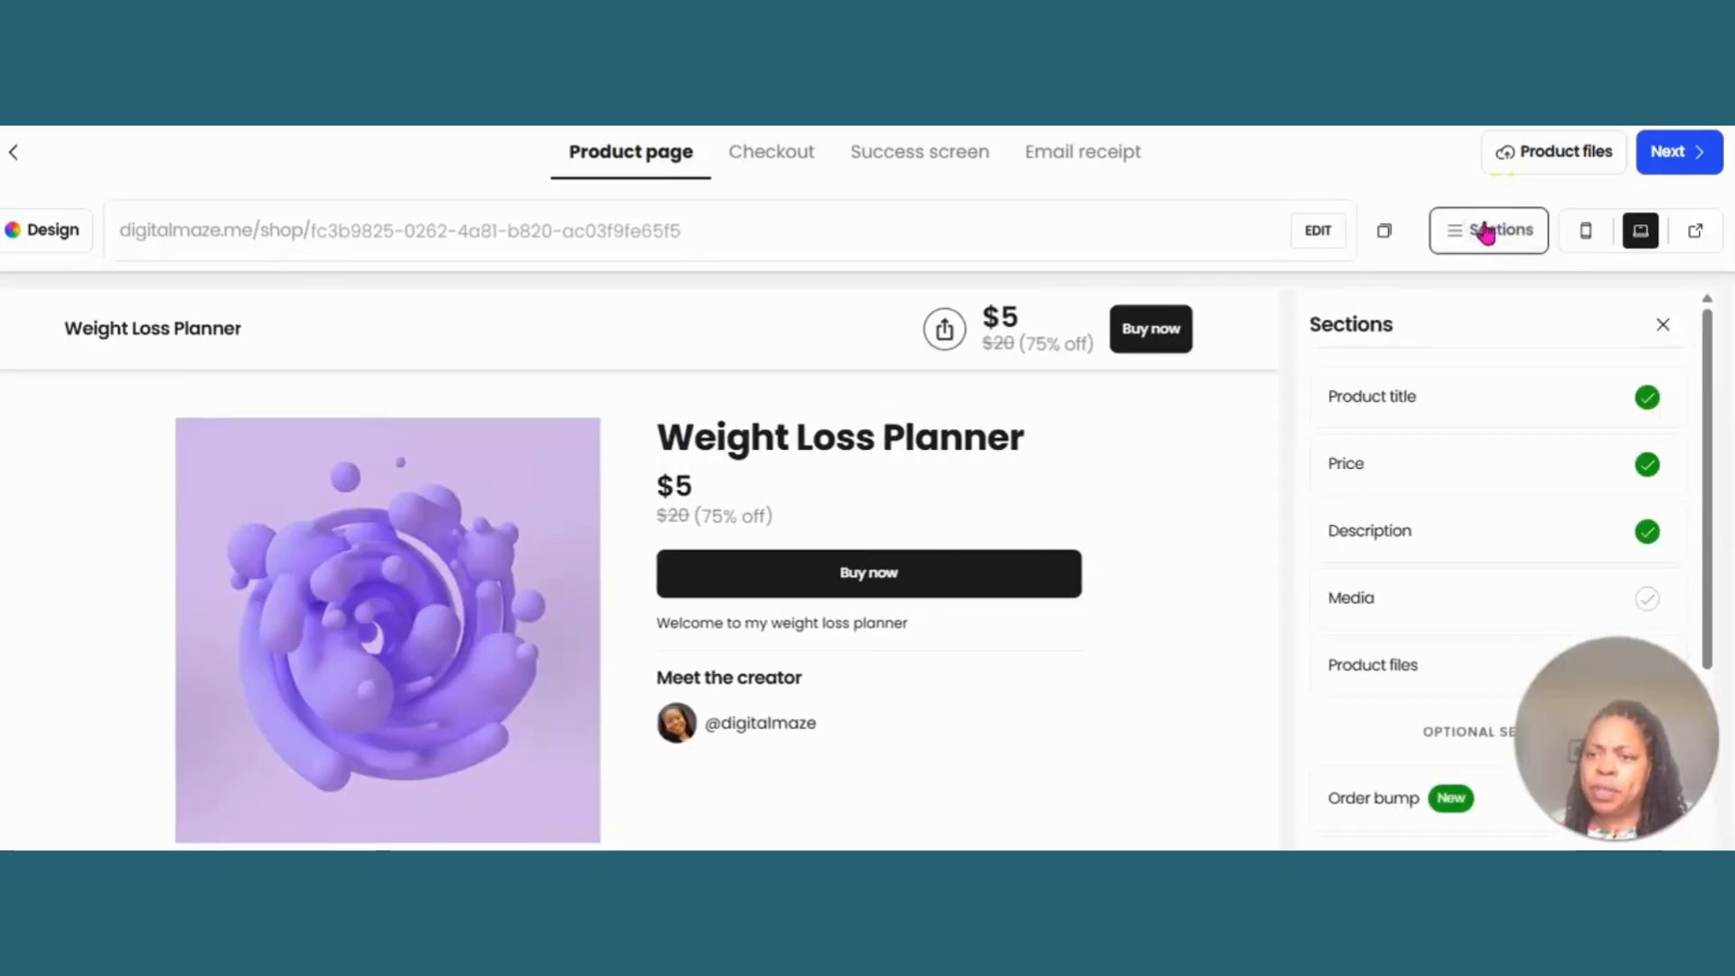
pyautogui.click(1439, 585)
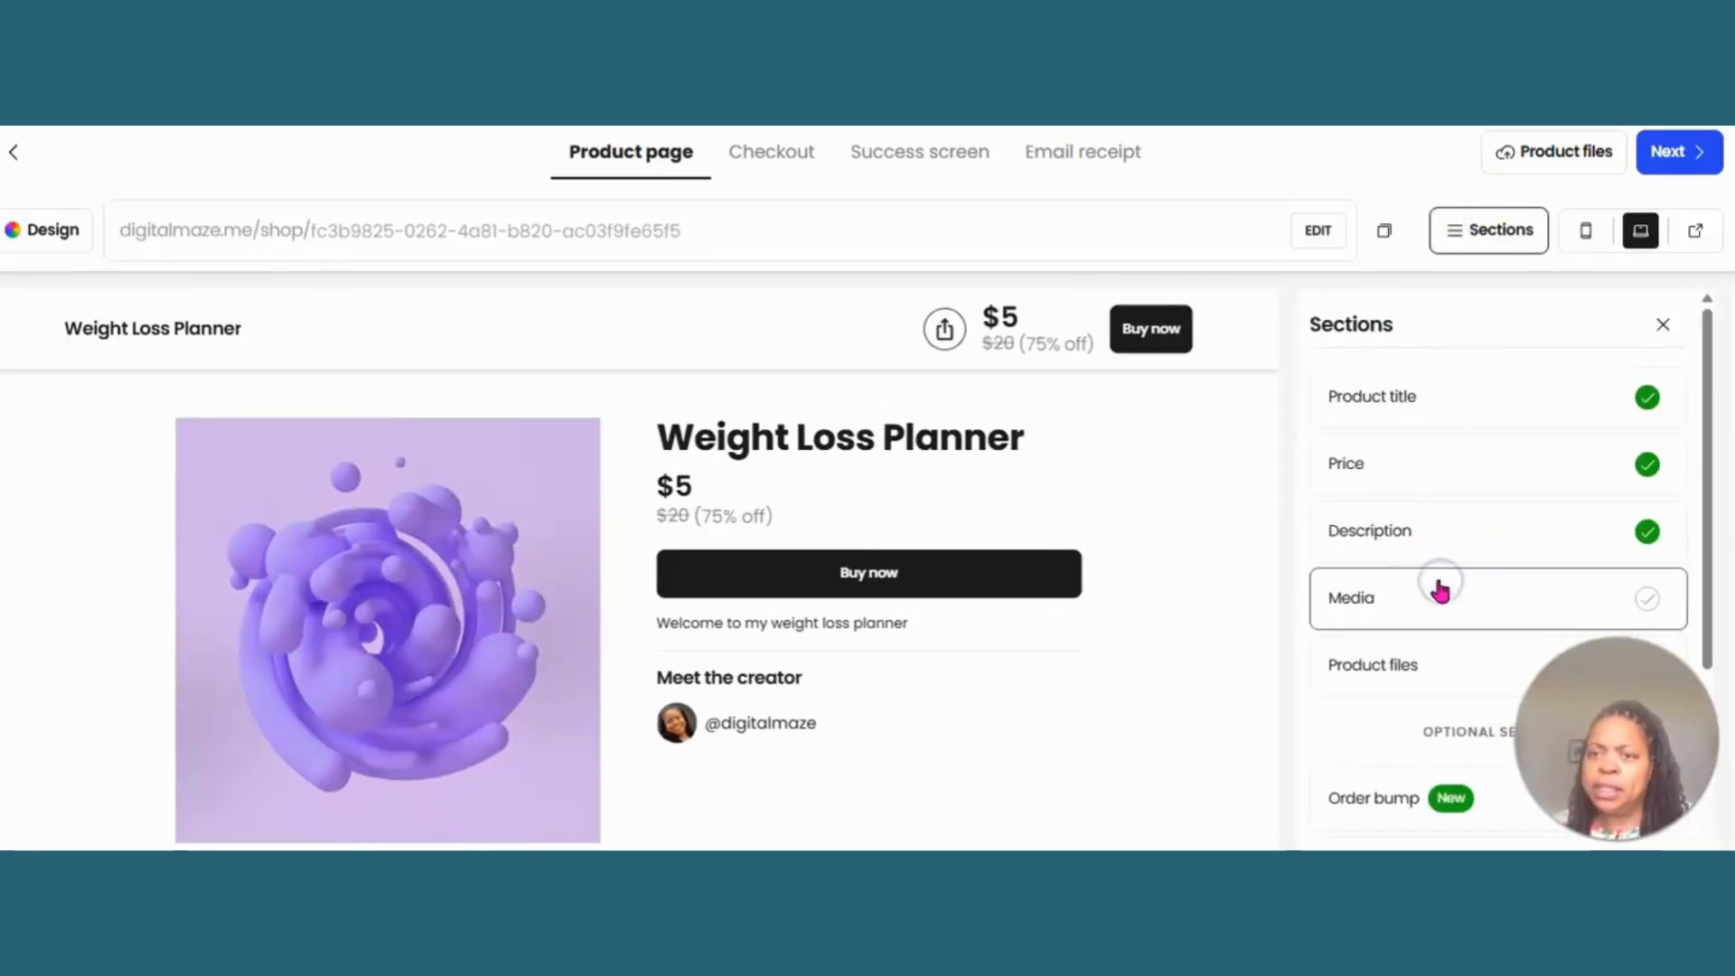
pyautogui.click(1417, 463)
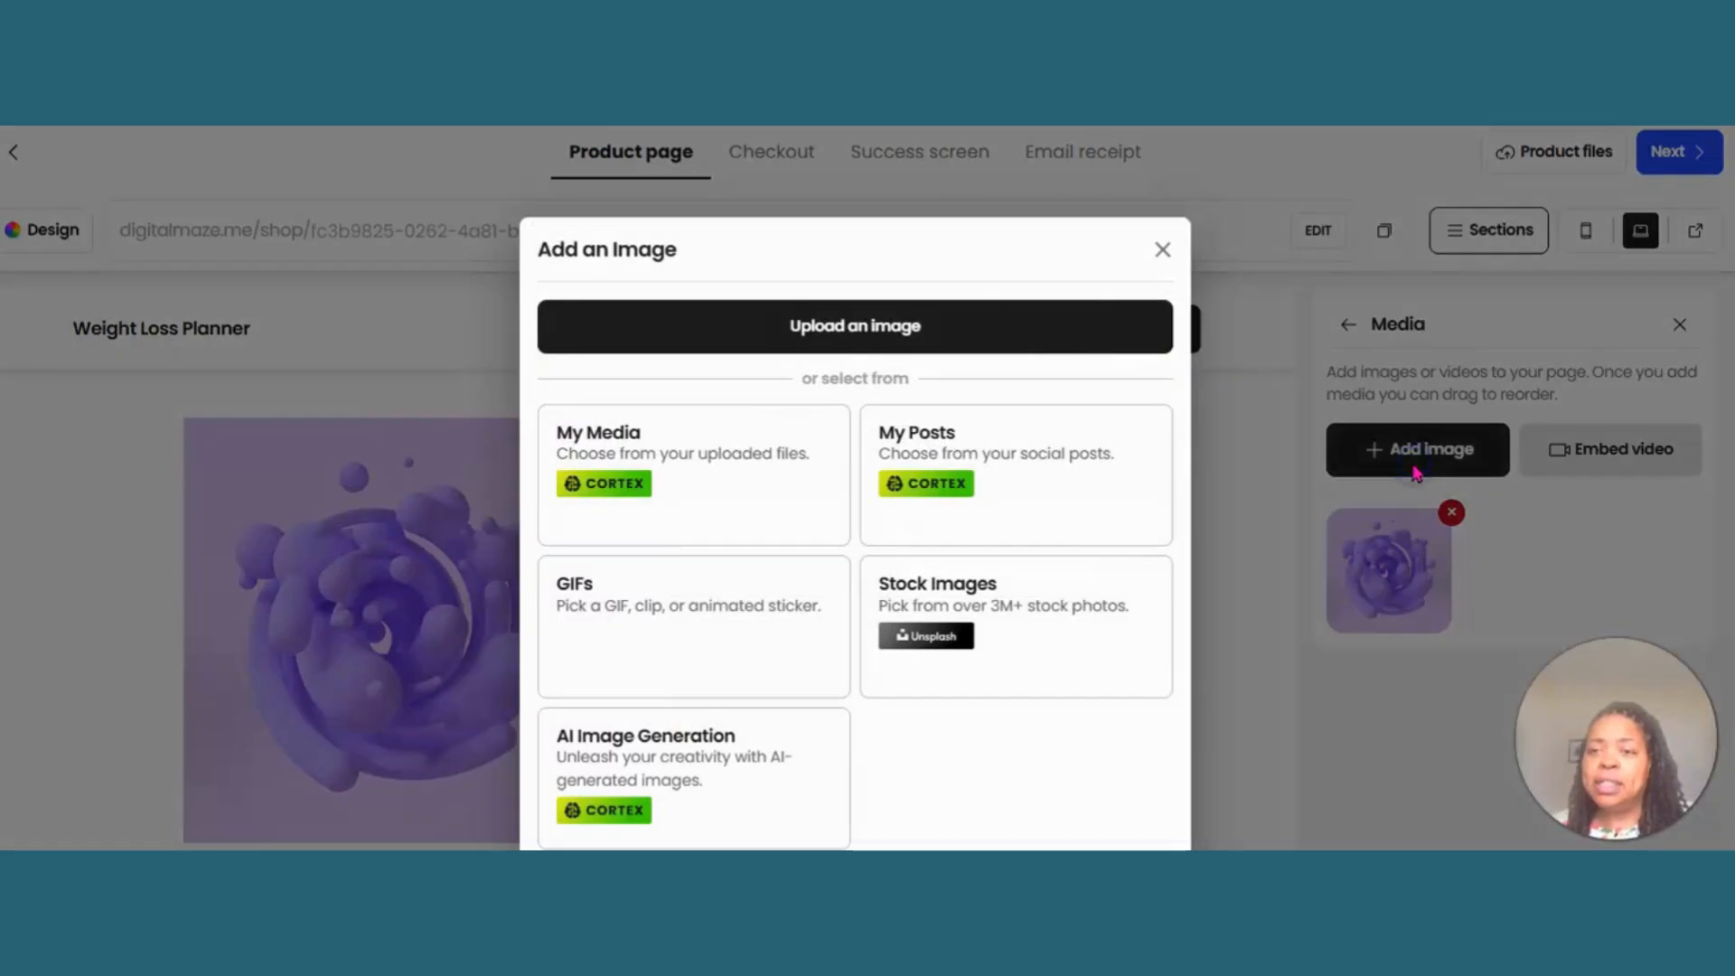
pyautogui.click(968, 321)
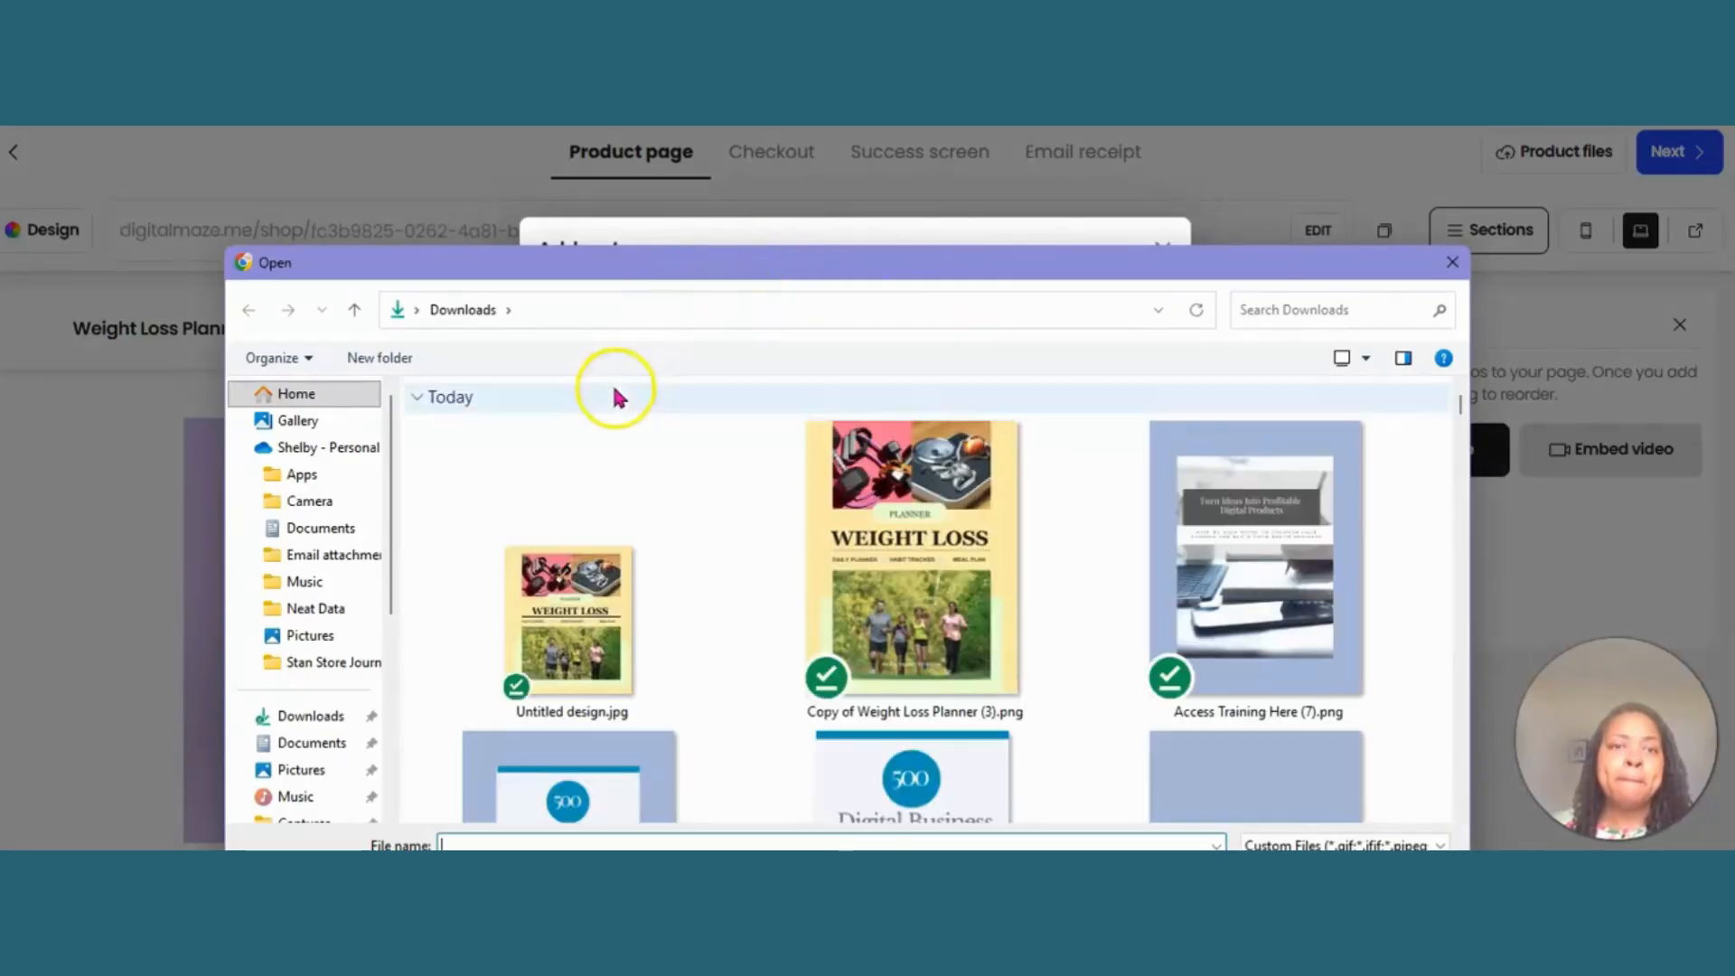
pyautogui.doubleClick(619, 535)
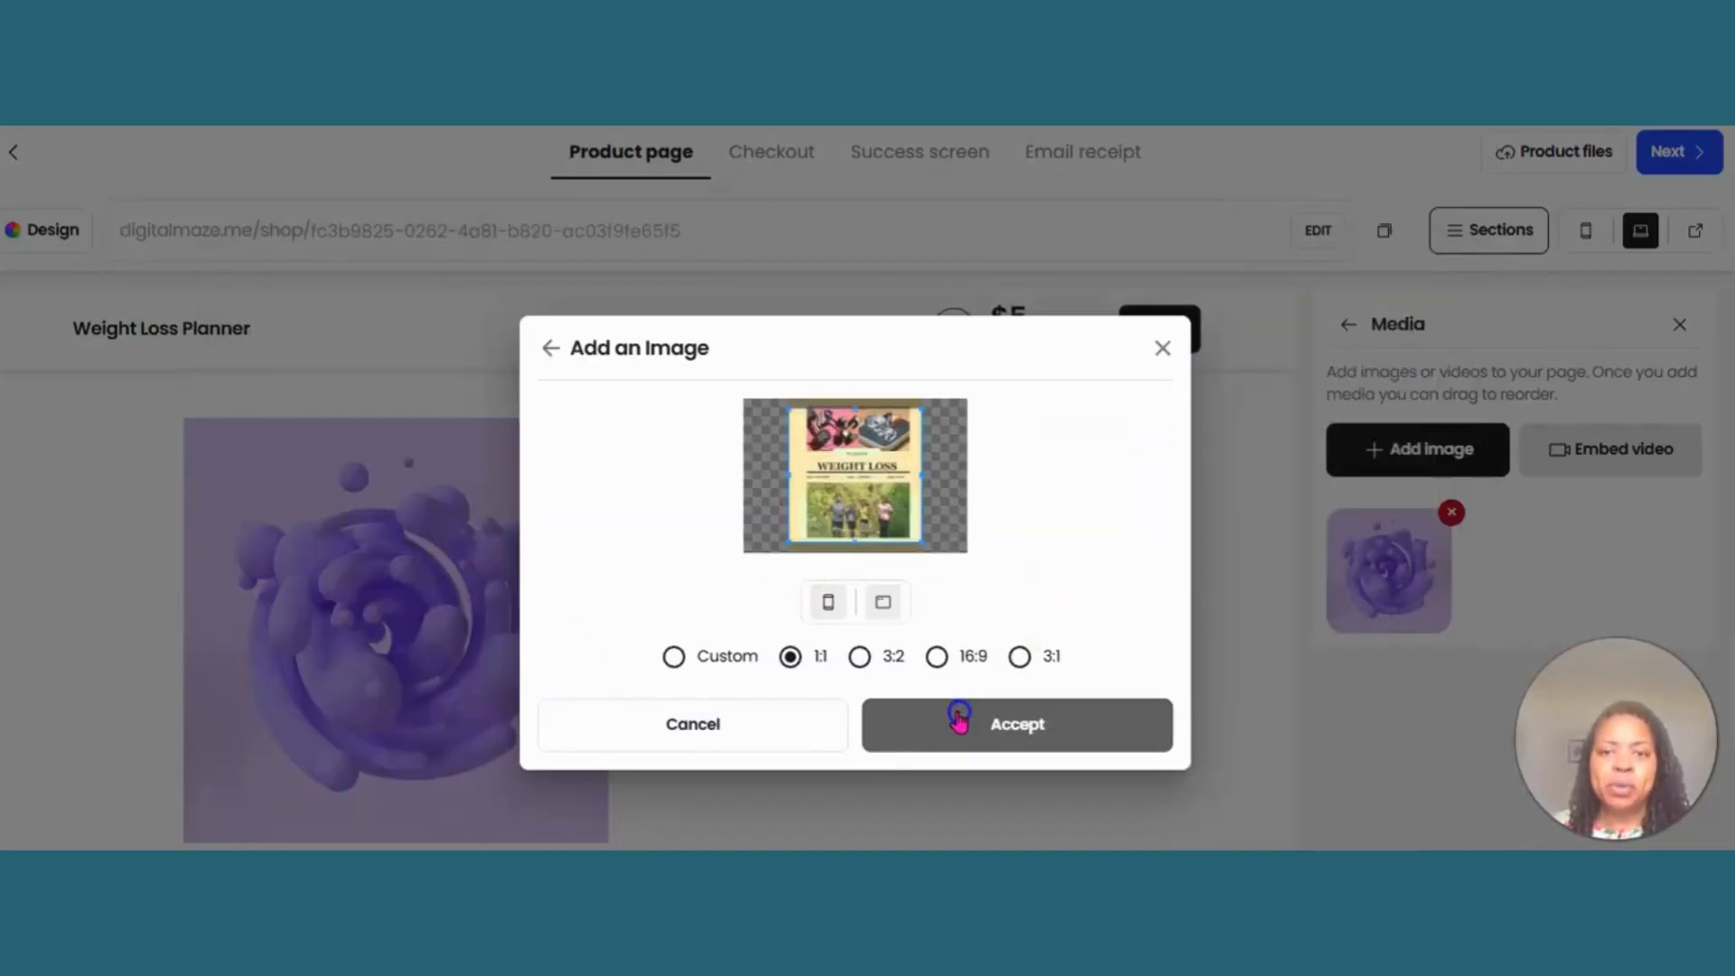
pyautogui.click(959, 717)
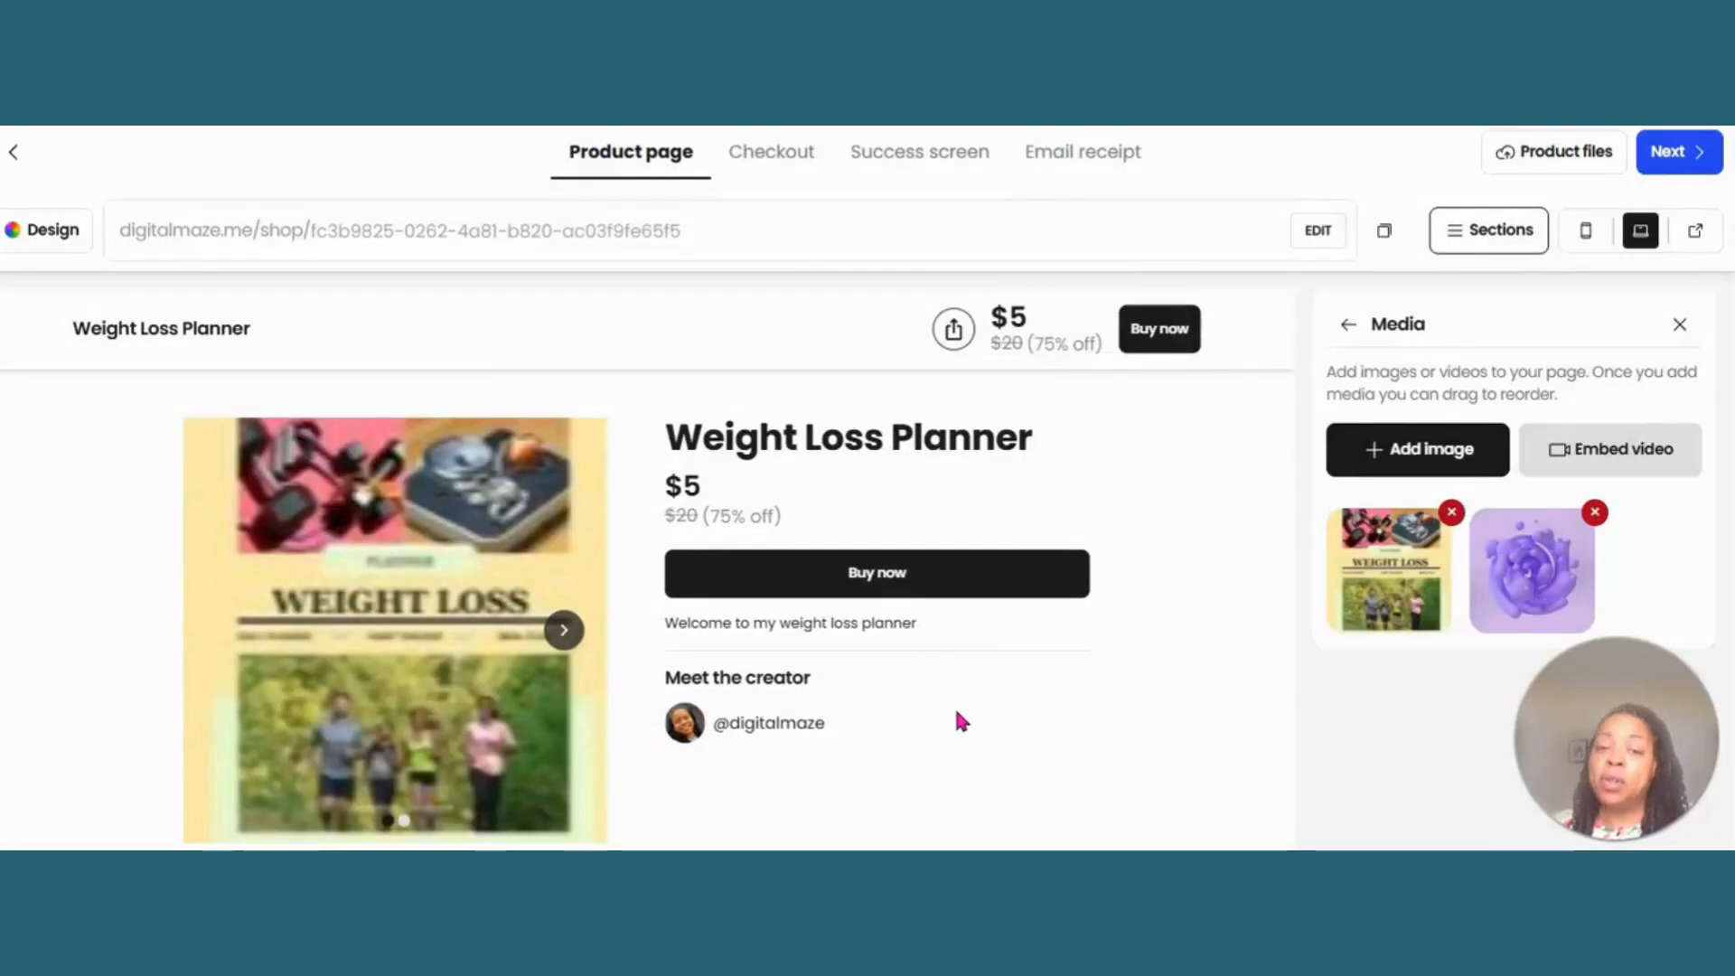
# - Delete the purple placeholder image from the product media and leave the media settings
pyautogui.click(1596, 517)
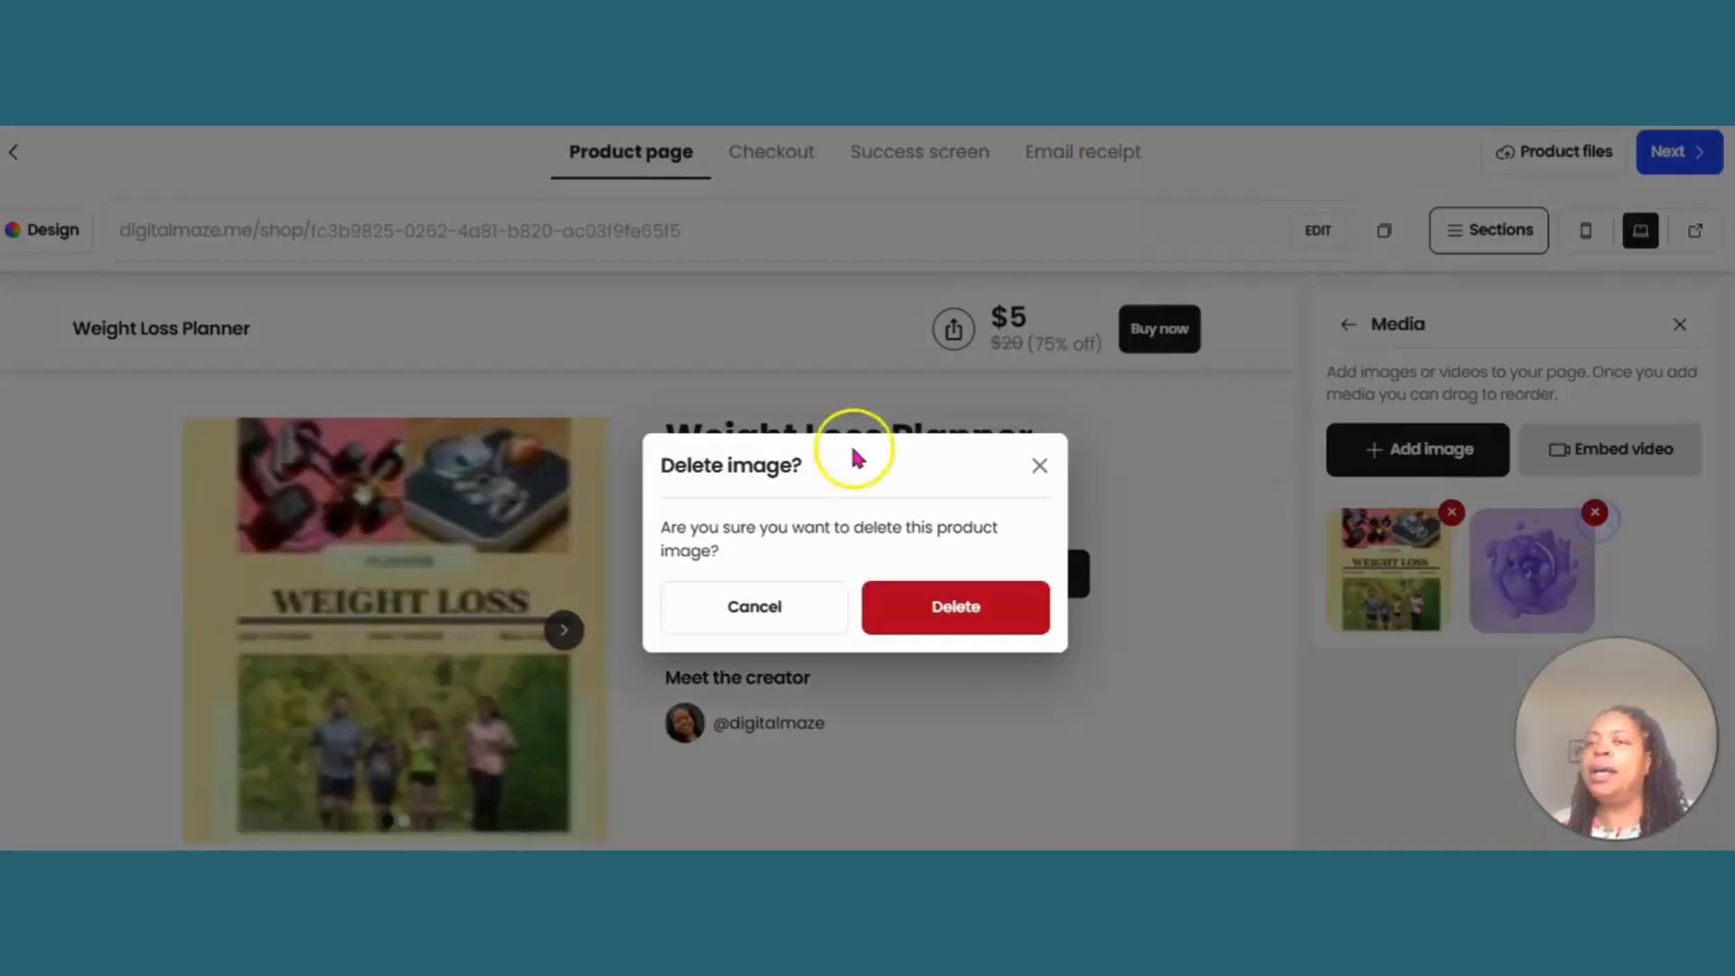
pyautogui.click(1016, 611)
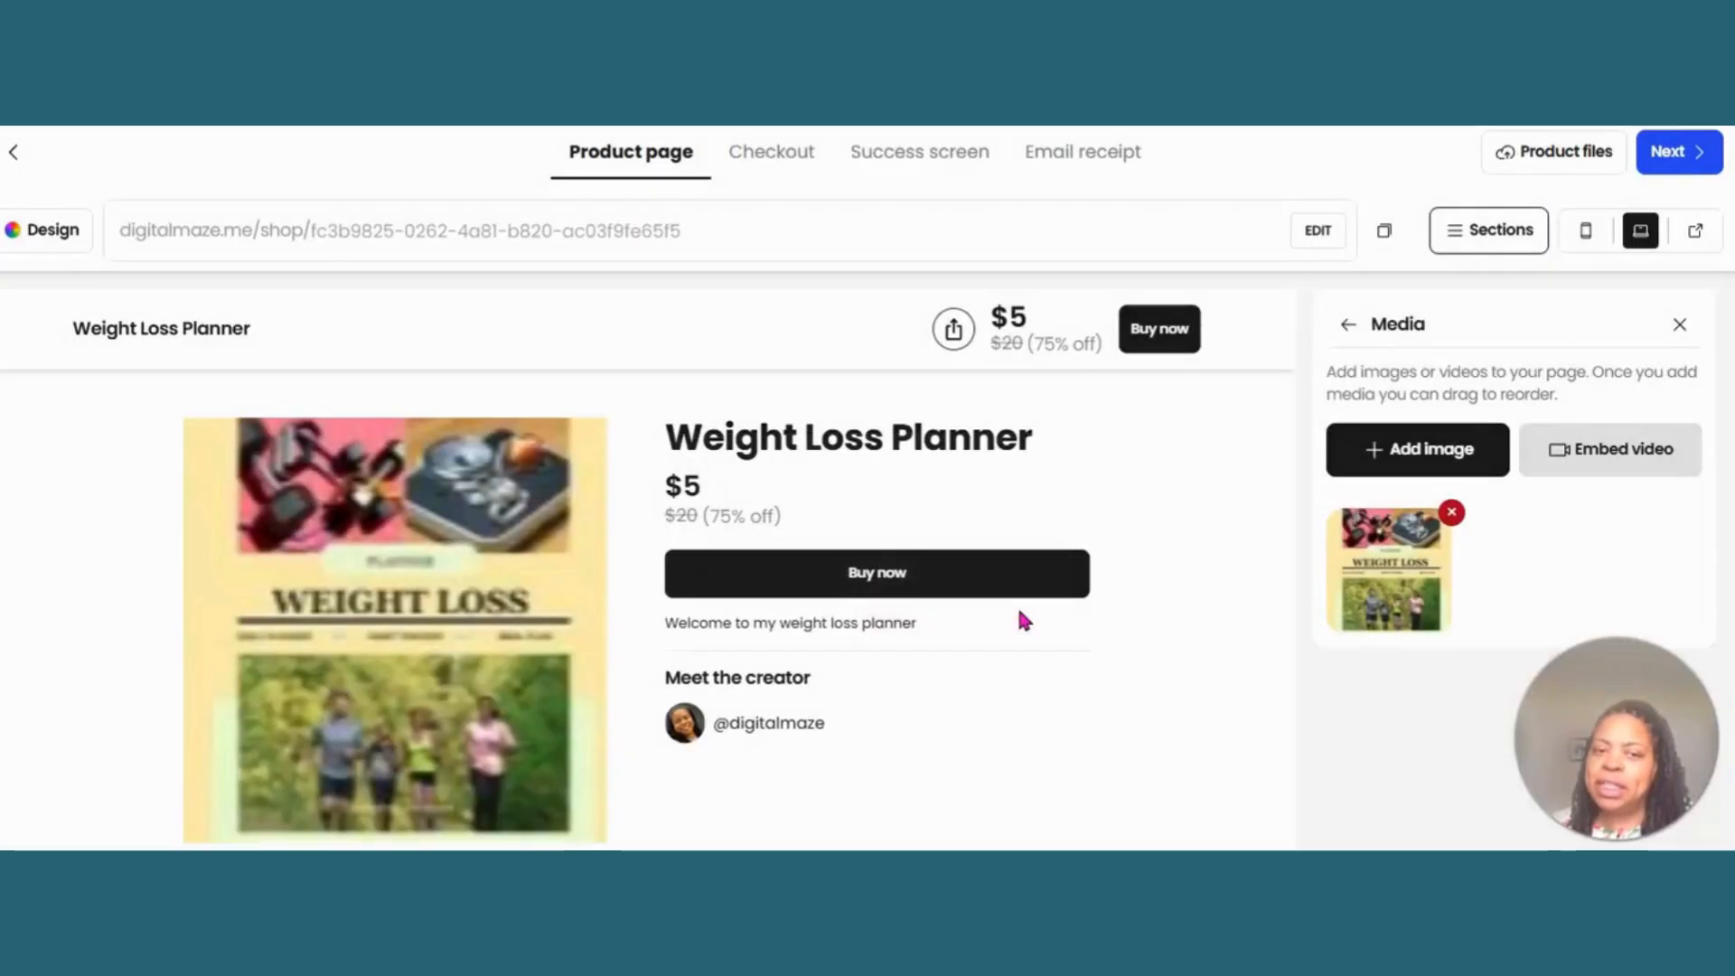
pyautogui.click(1499, 233)
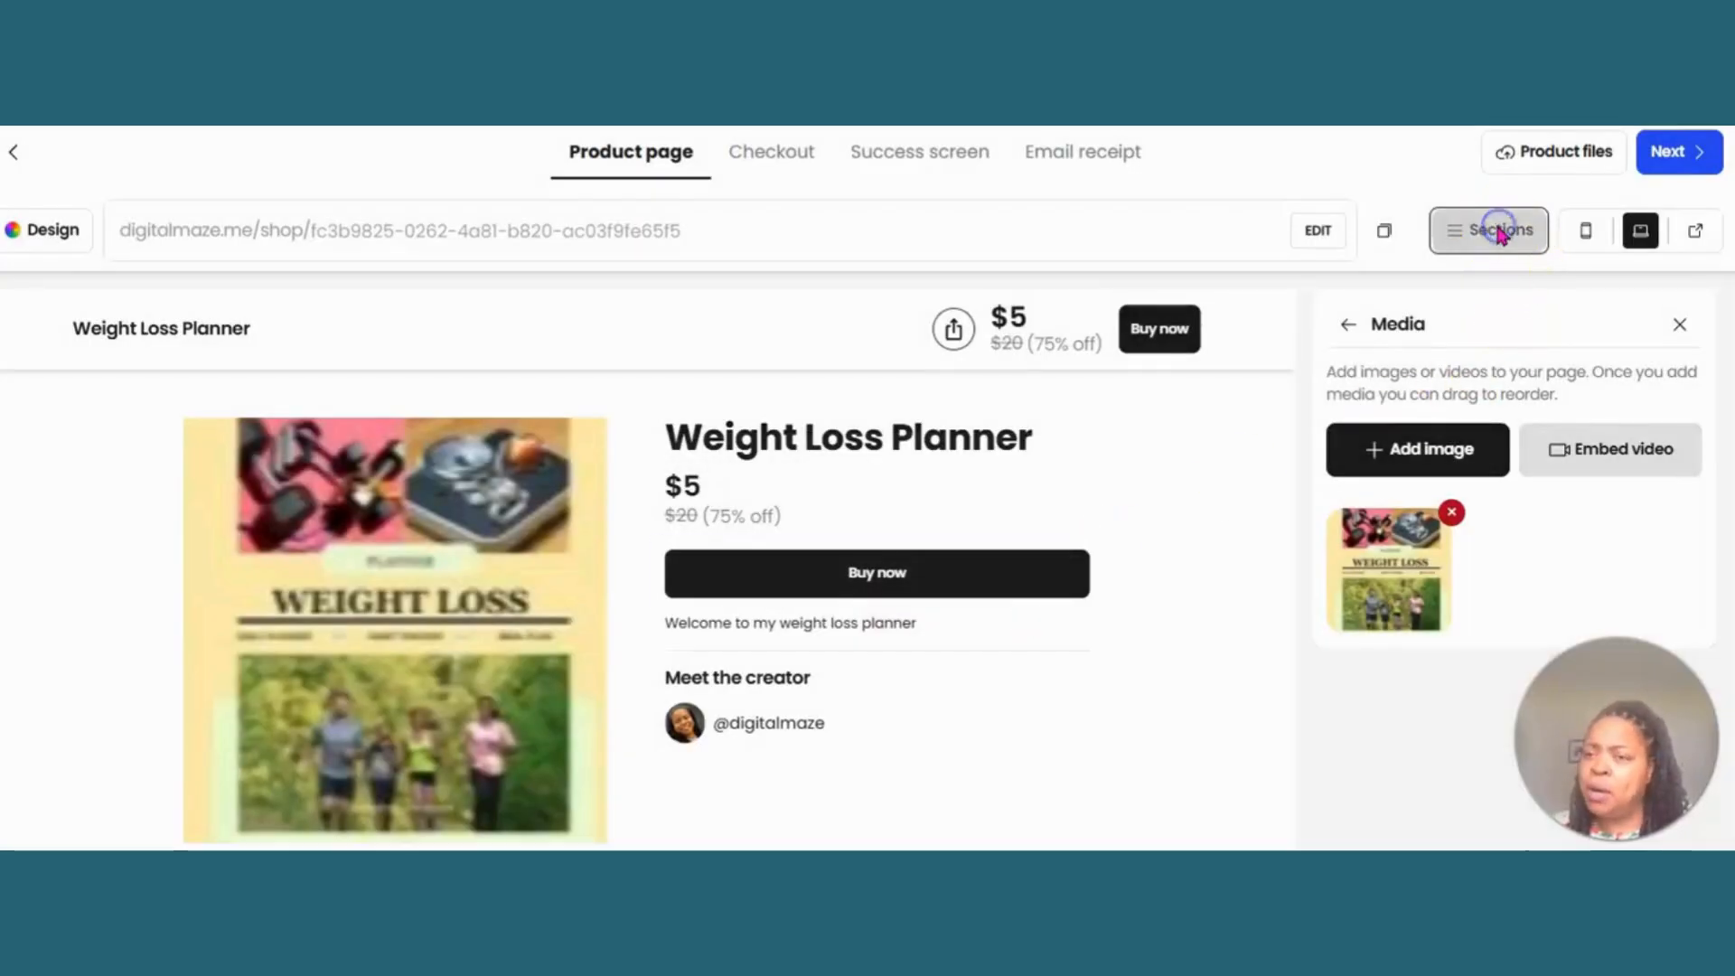
# - Open the product files section of the product page and leave the file upload dialog without choosing a file
pyautogui.click(1498, 233)
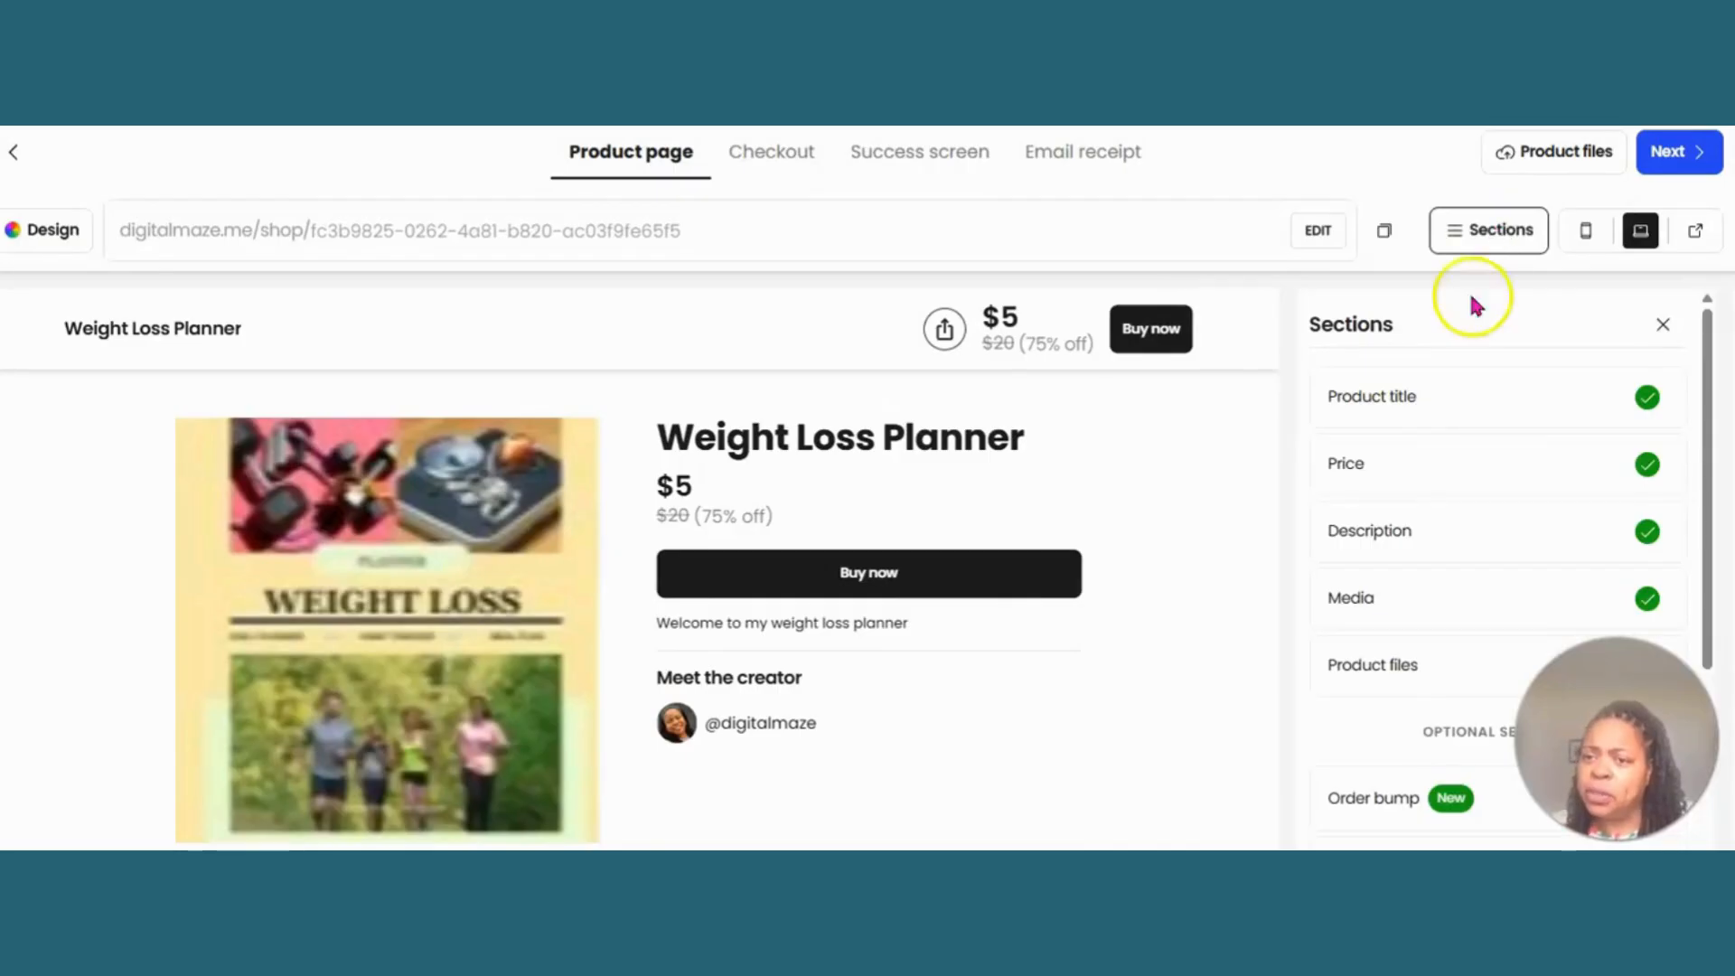
pyautogui.click(1389, 660)
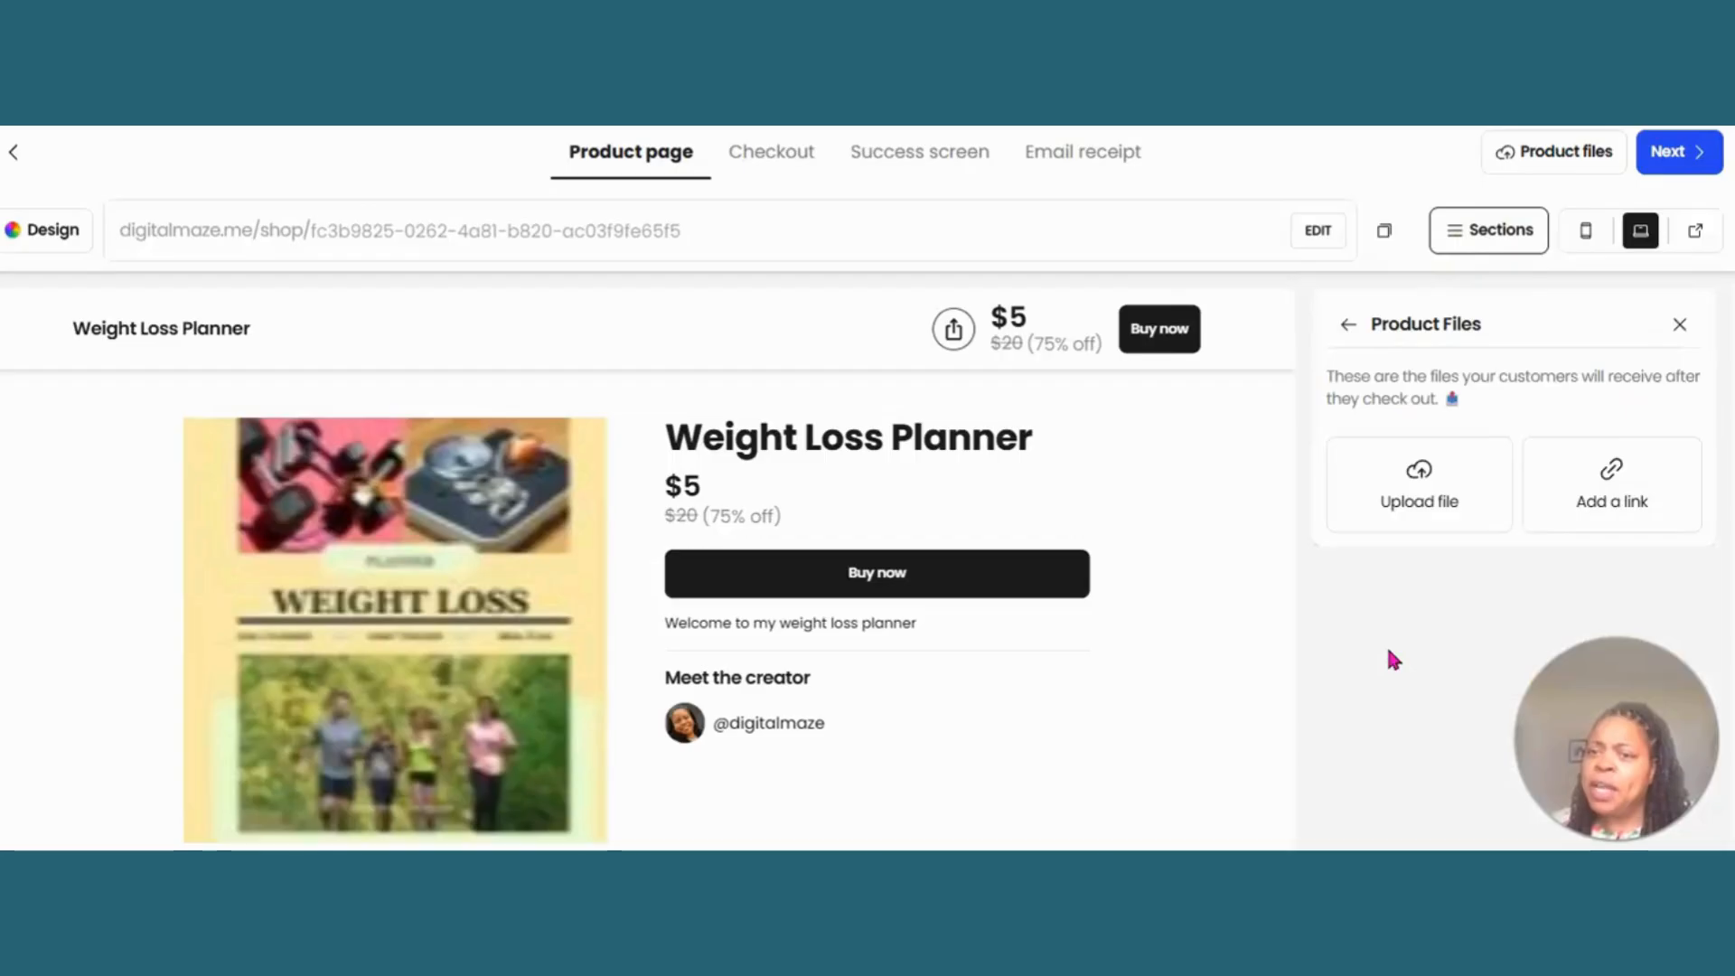
pyautogui.click(1420, 469)
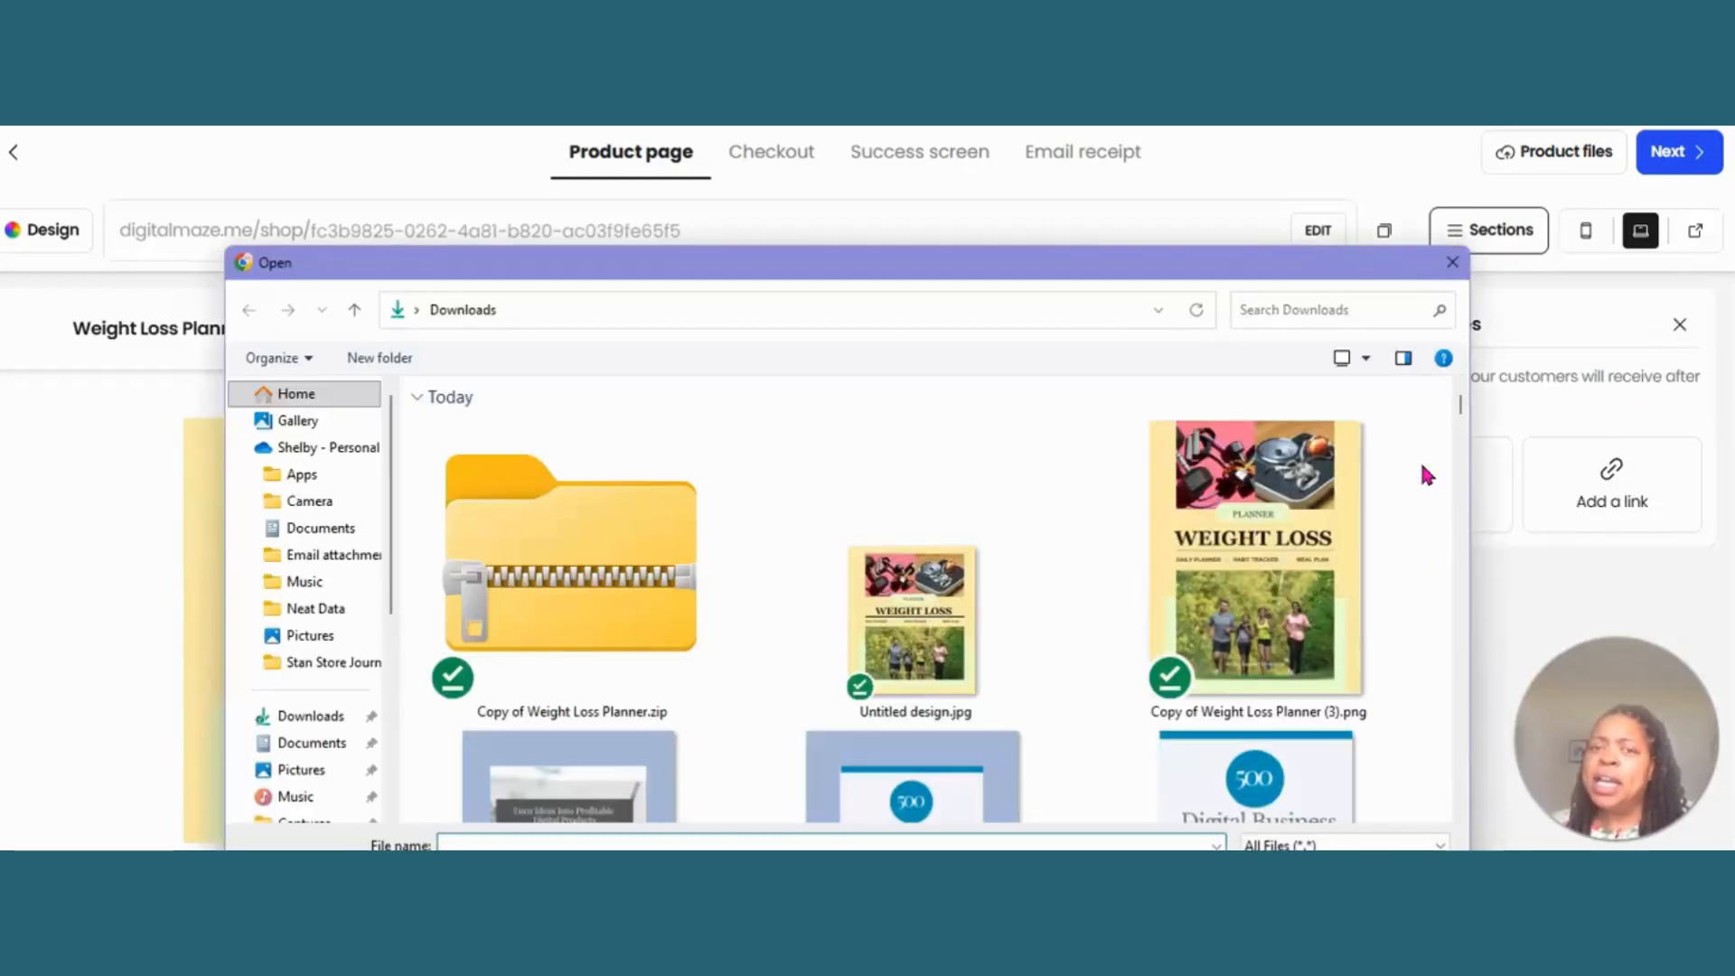
pyautogui.click(1452, 264)
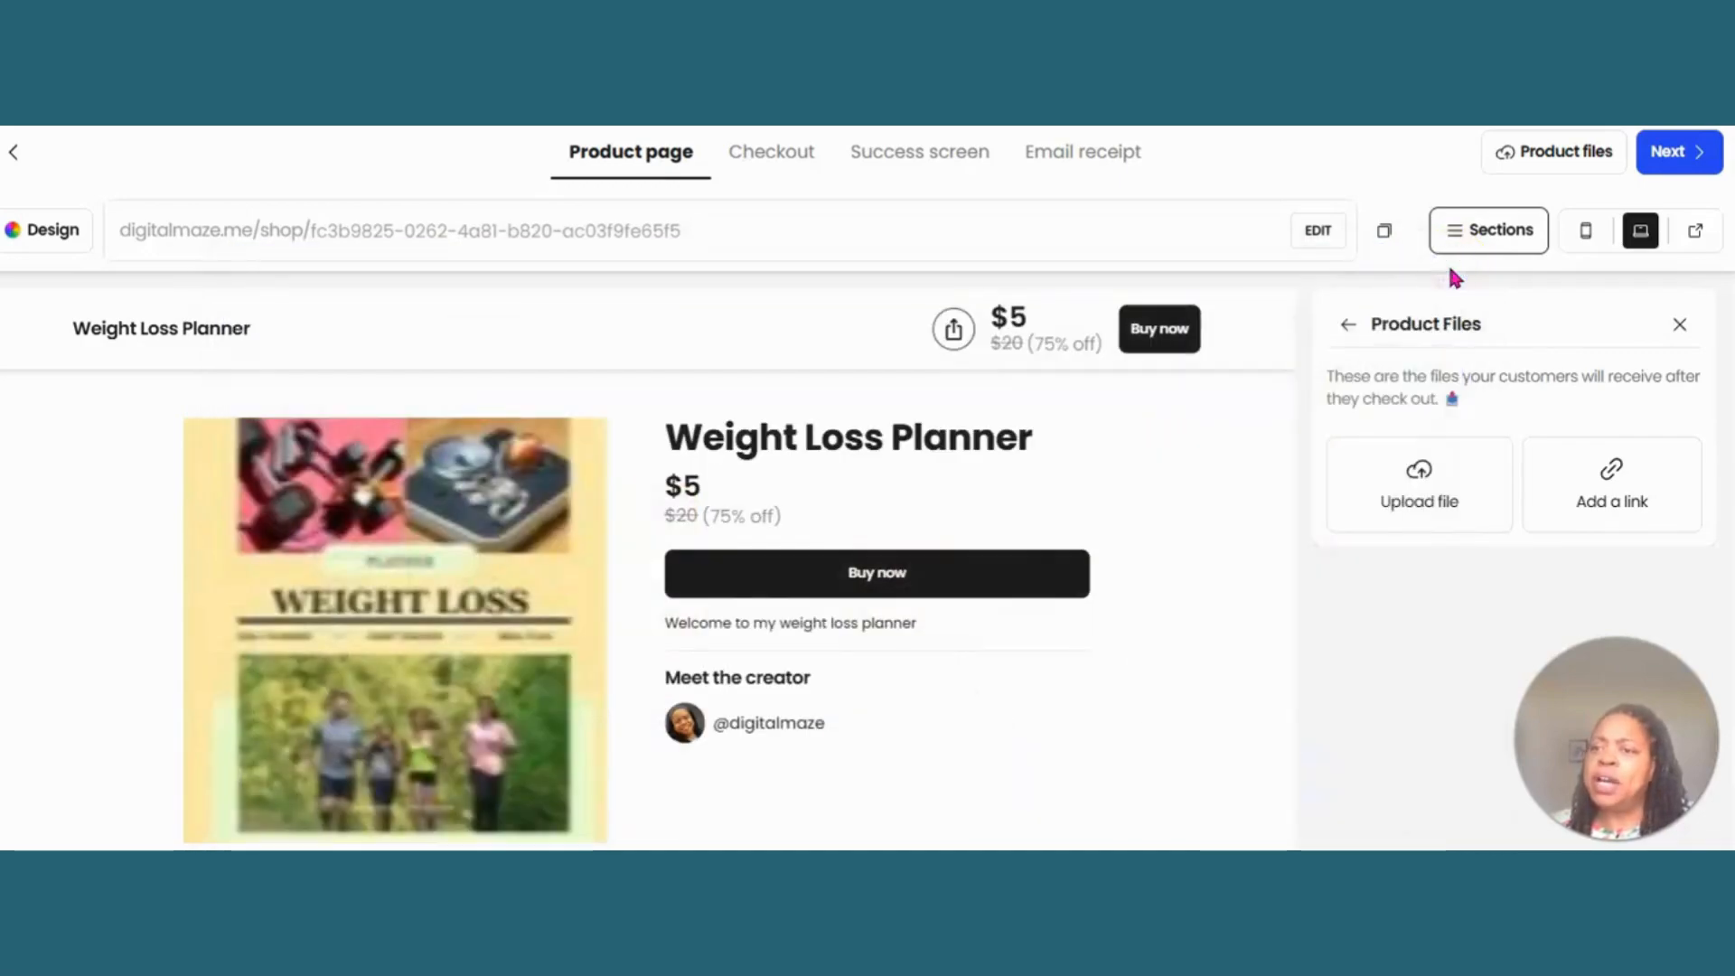
pyautogui.click(1446, 481)
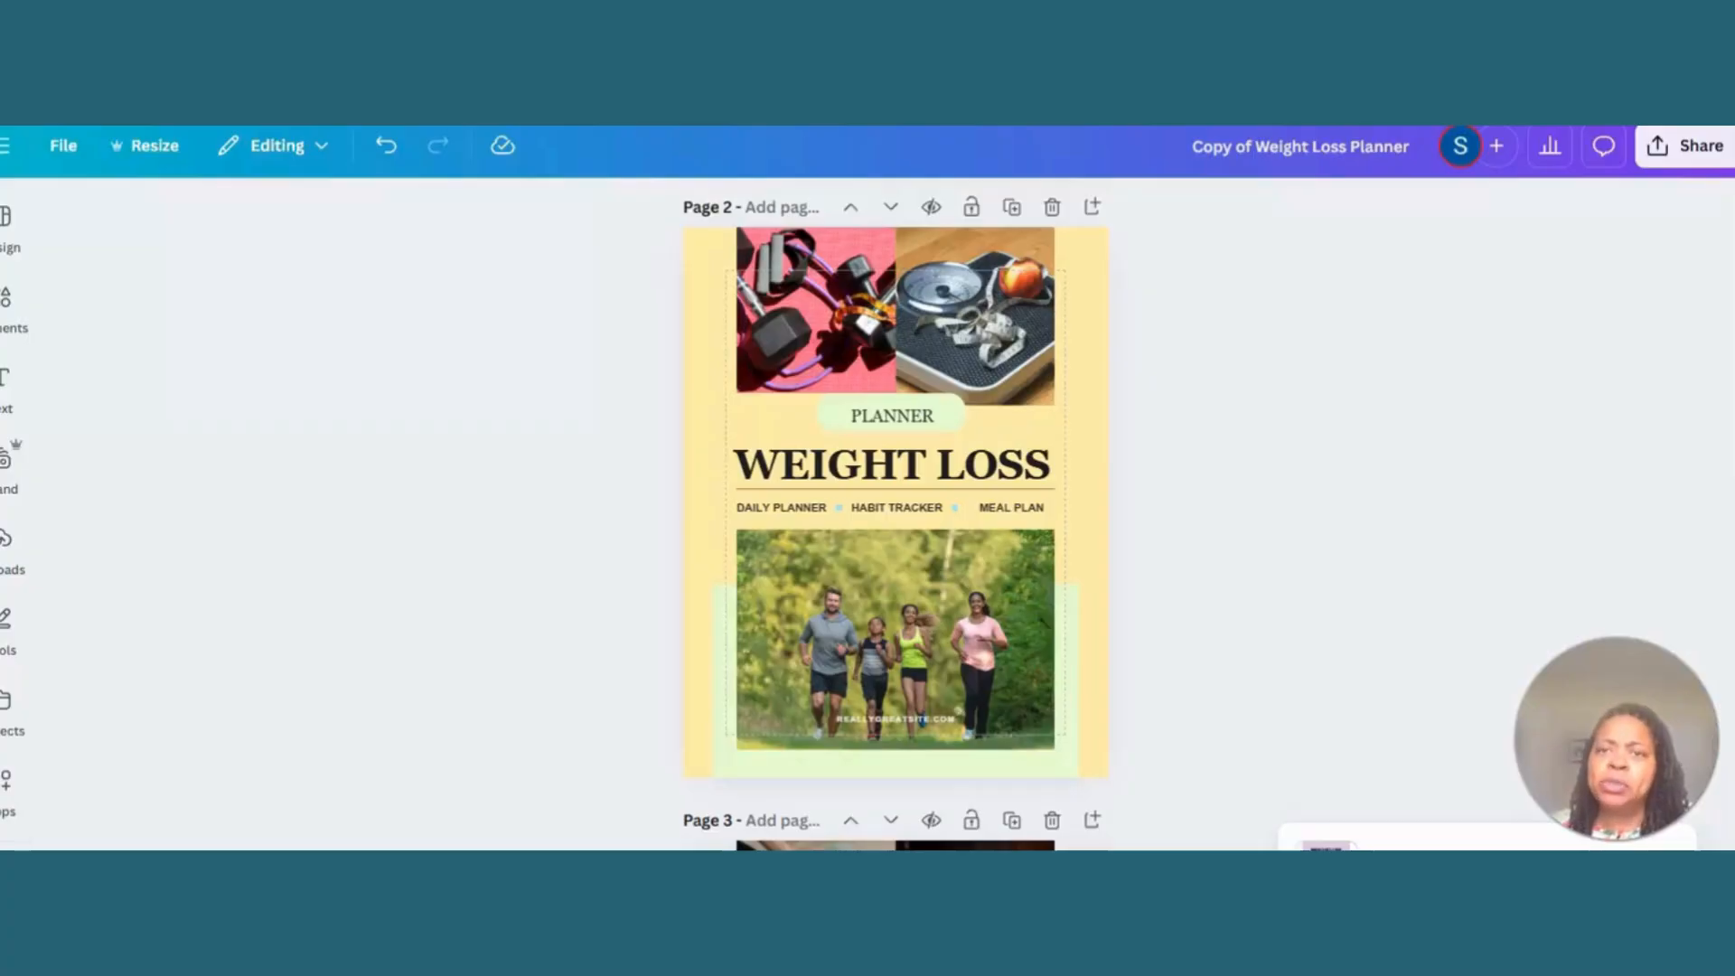
# - Switch to the Canva planner design, check that anyone with the link can edit, and copy the share link
pyautogui.click(1677, 155)
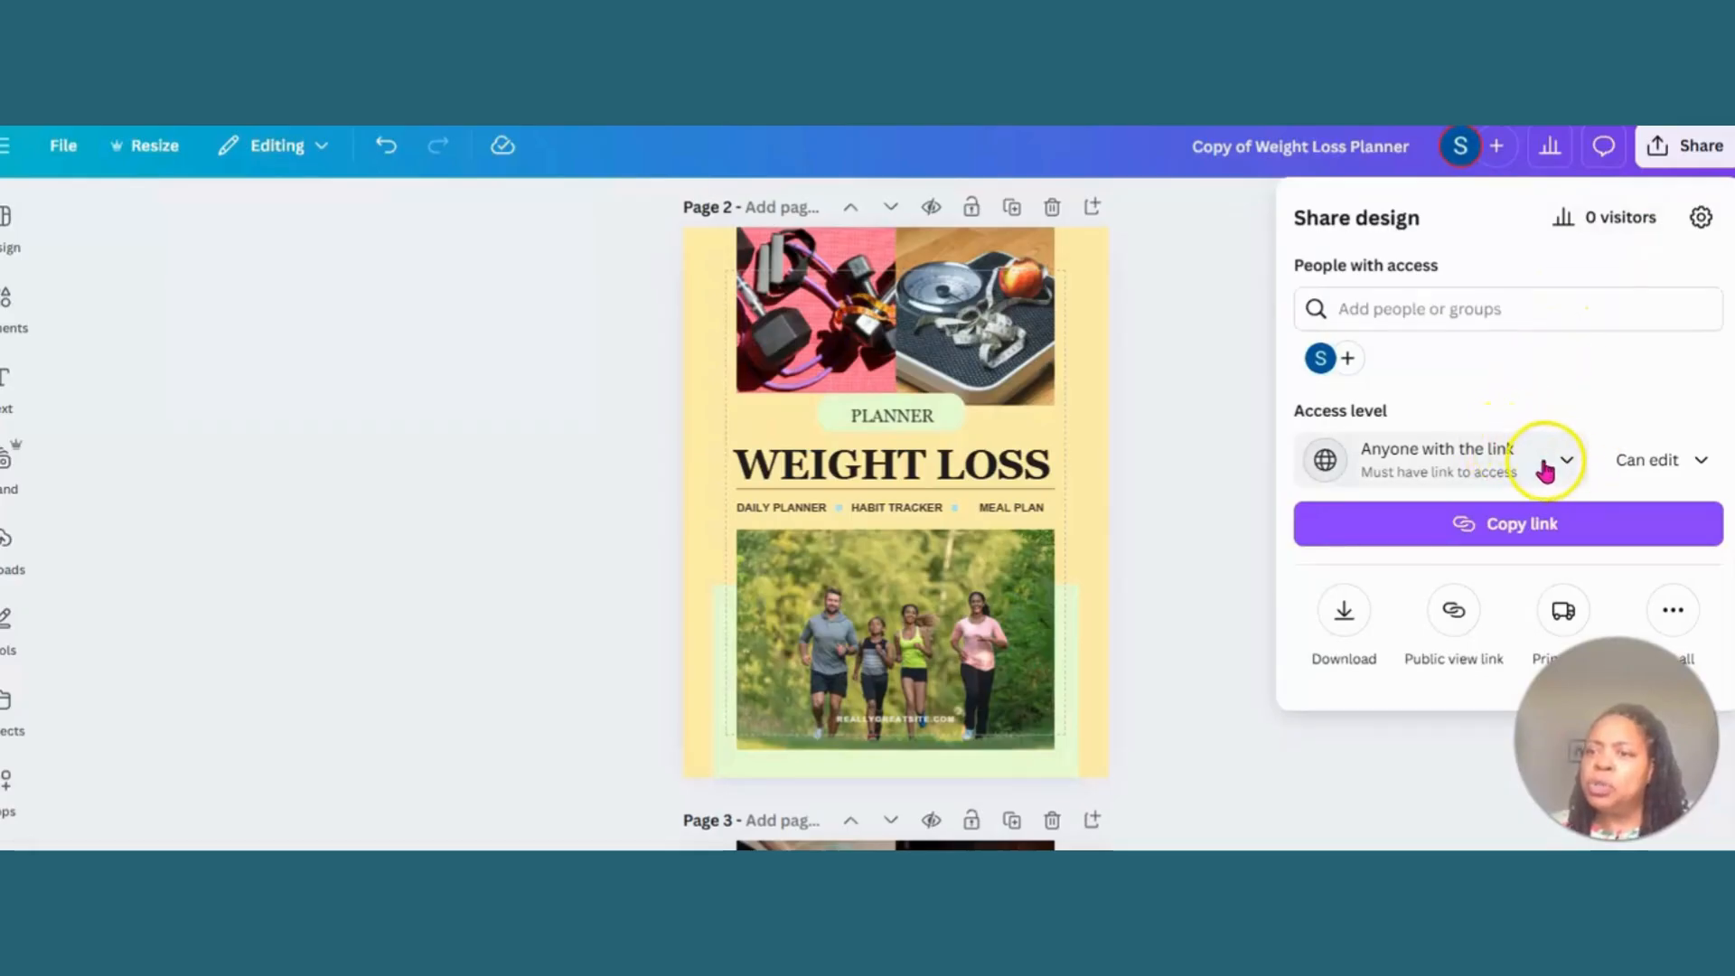
pyautogui.click(1690, 459)
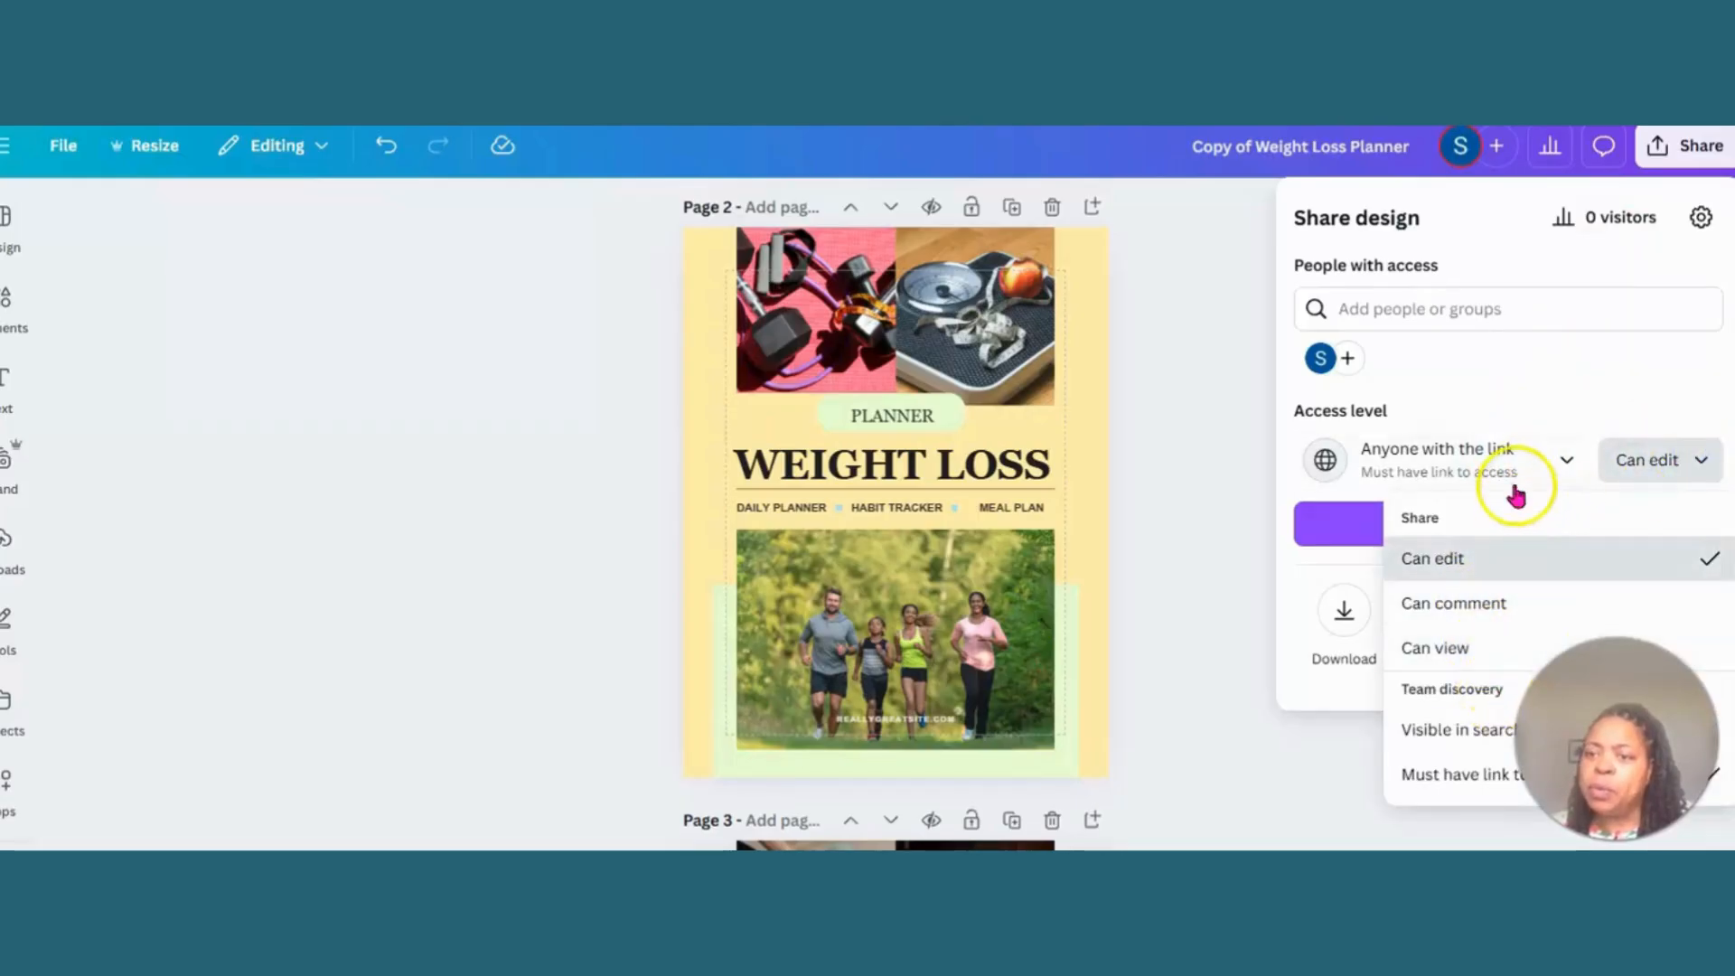
pyautogui.click(1555, 459)
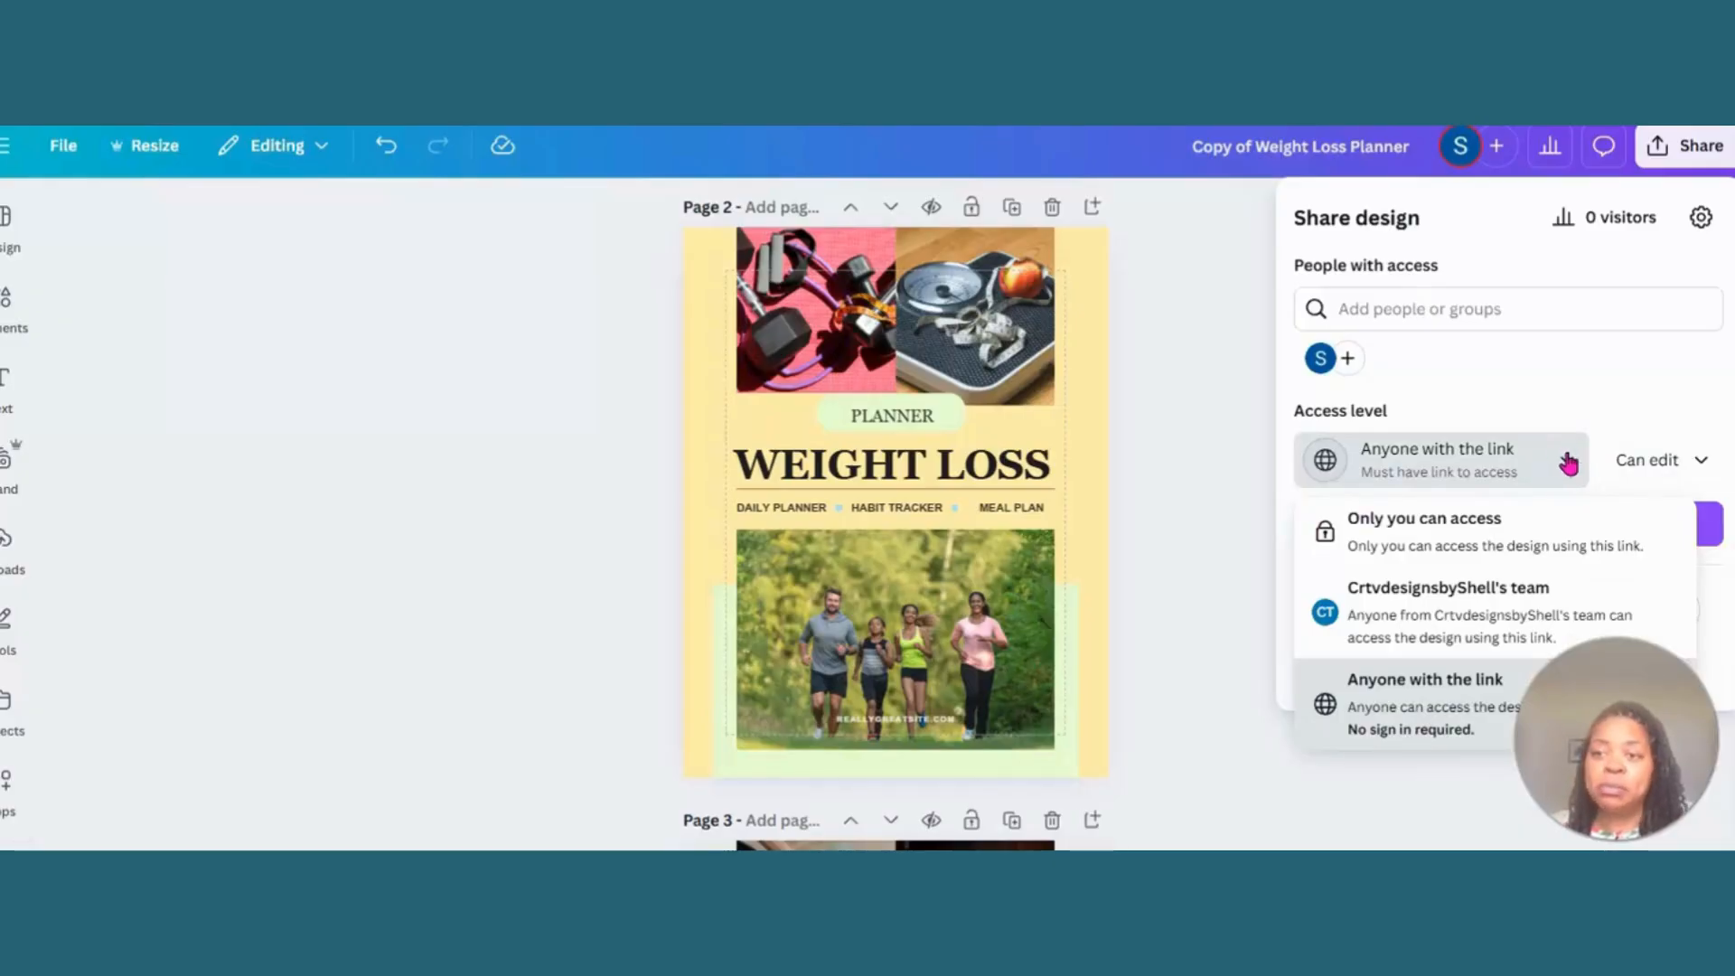
pyautogui.click(1567, 464)
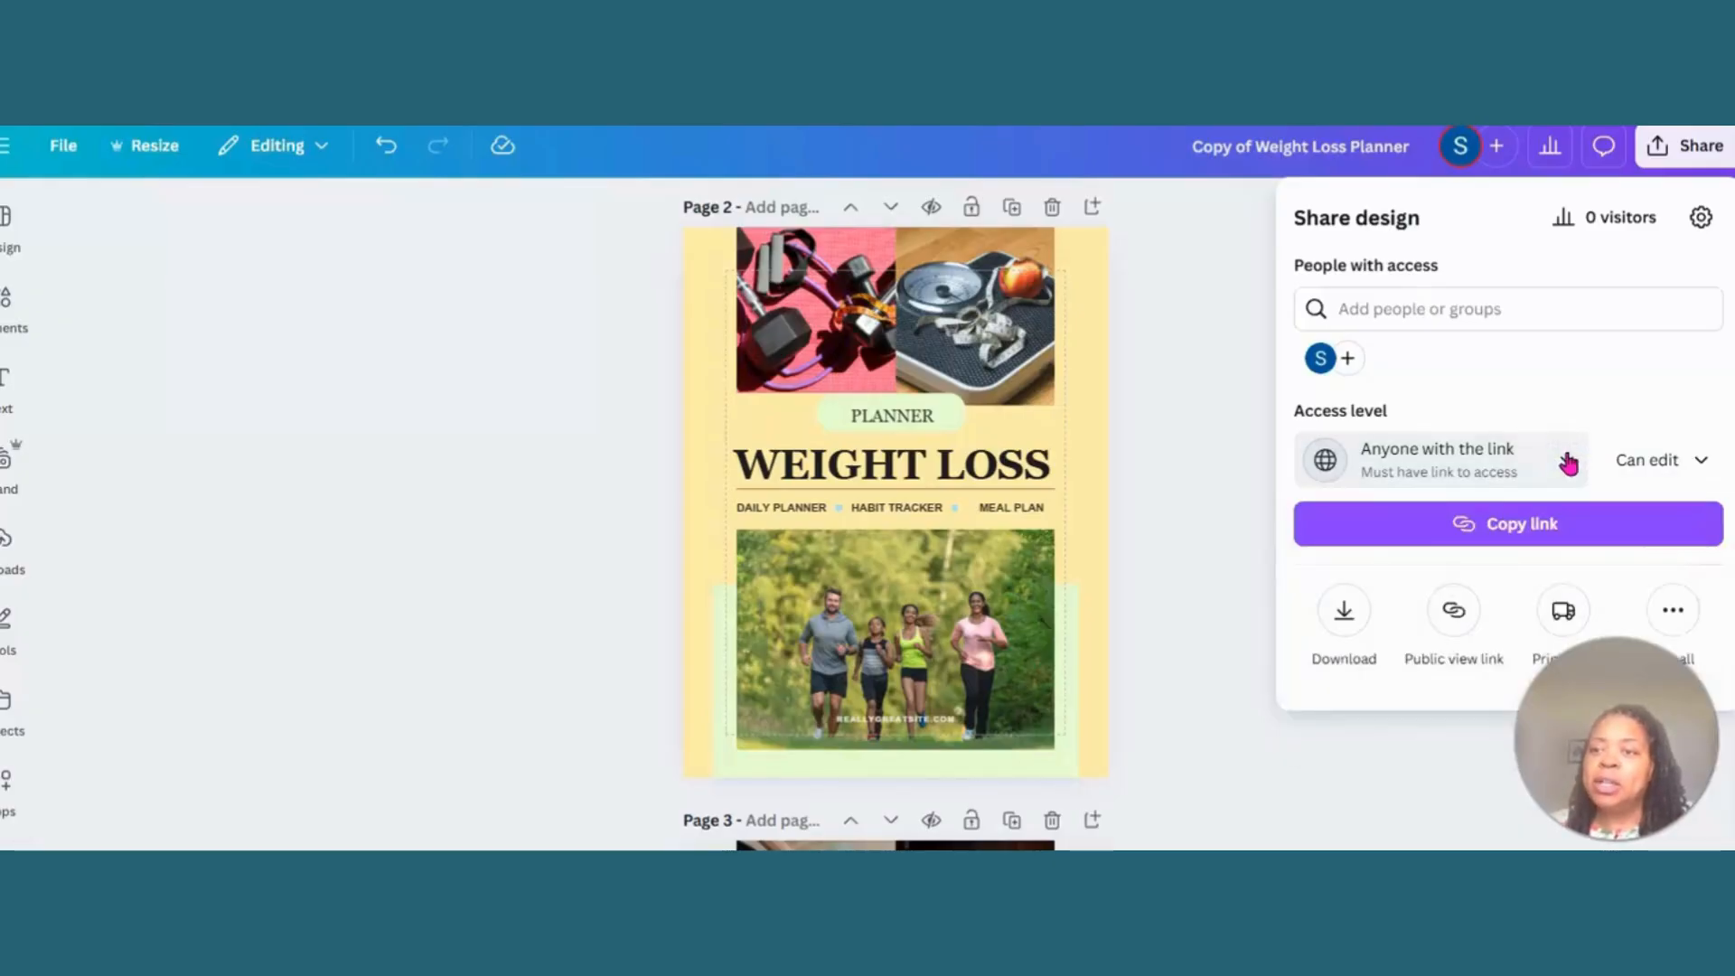
pyautogui.click(1519, 526)
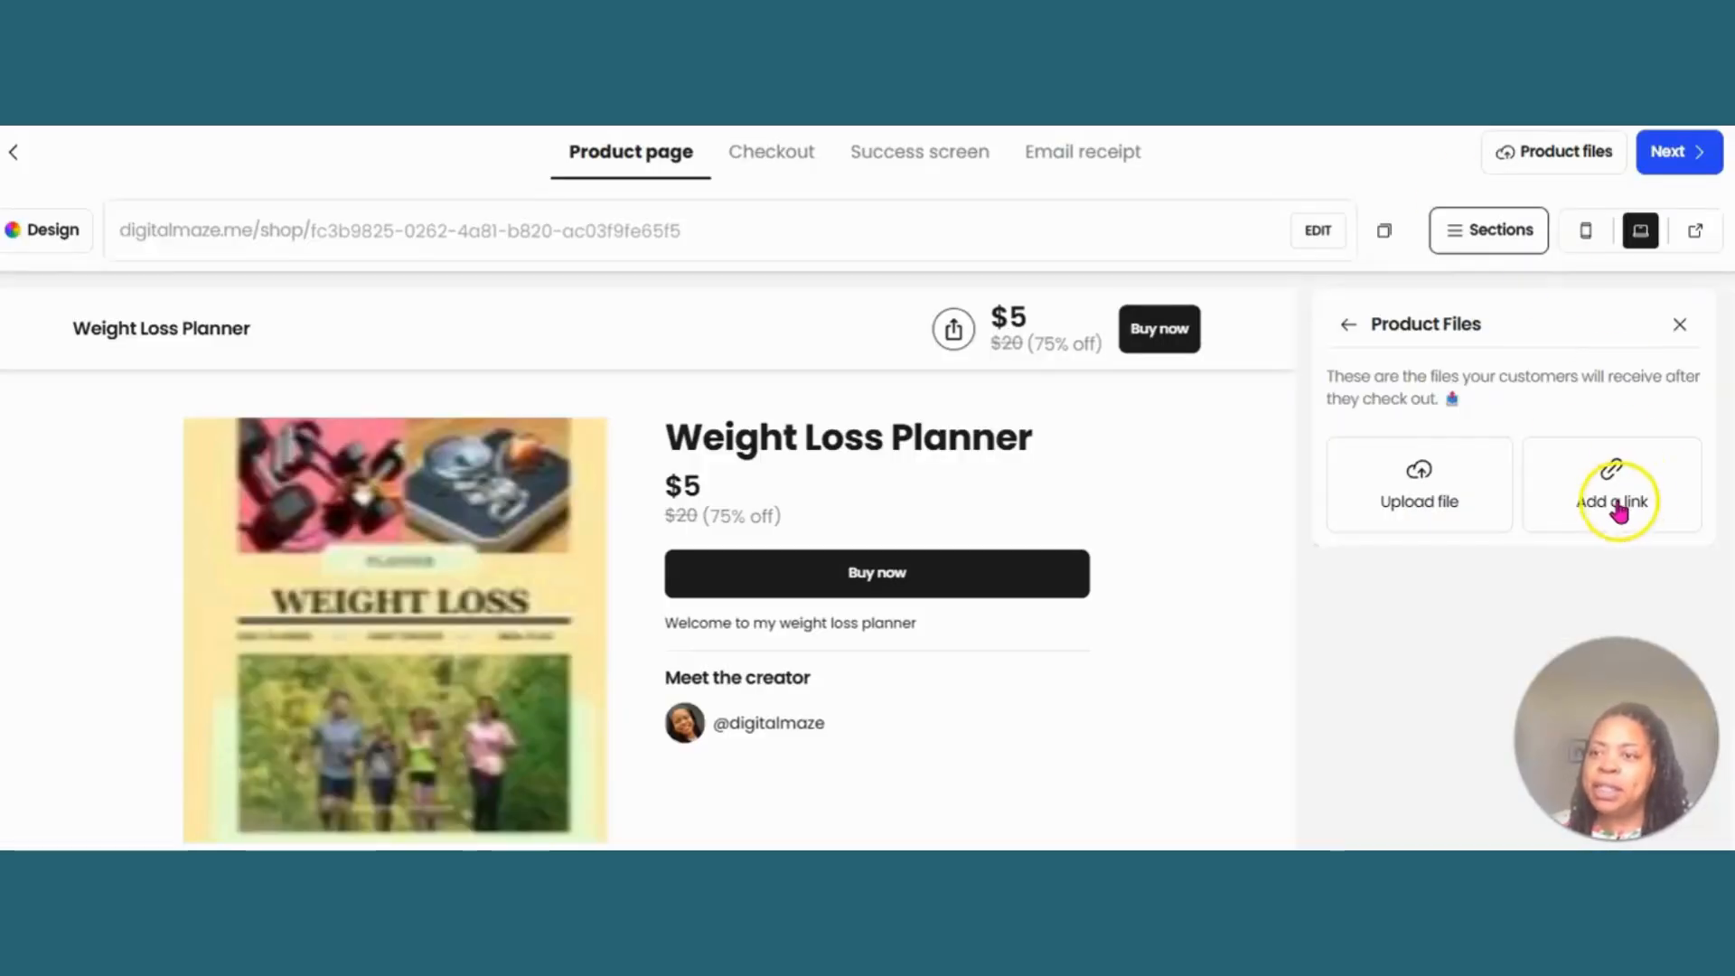
# - Add the copied Canva share link to the Beacons product files under the URL name "Weight Loss Planner"
pyautogui.click(1613, 493)
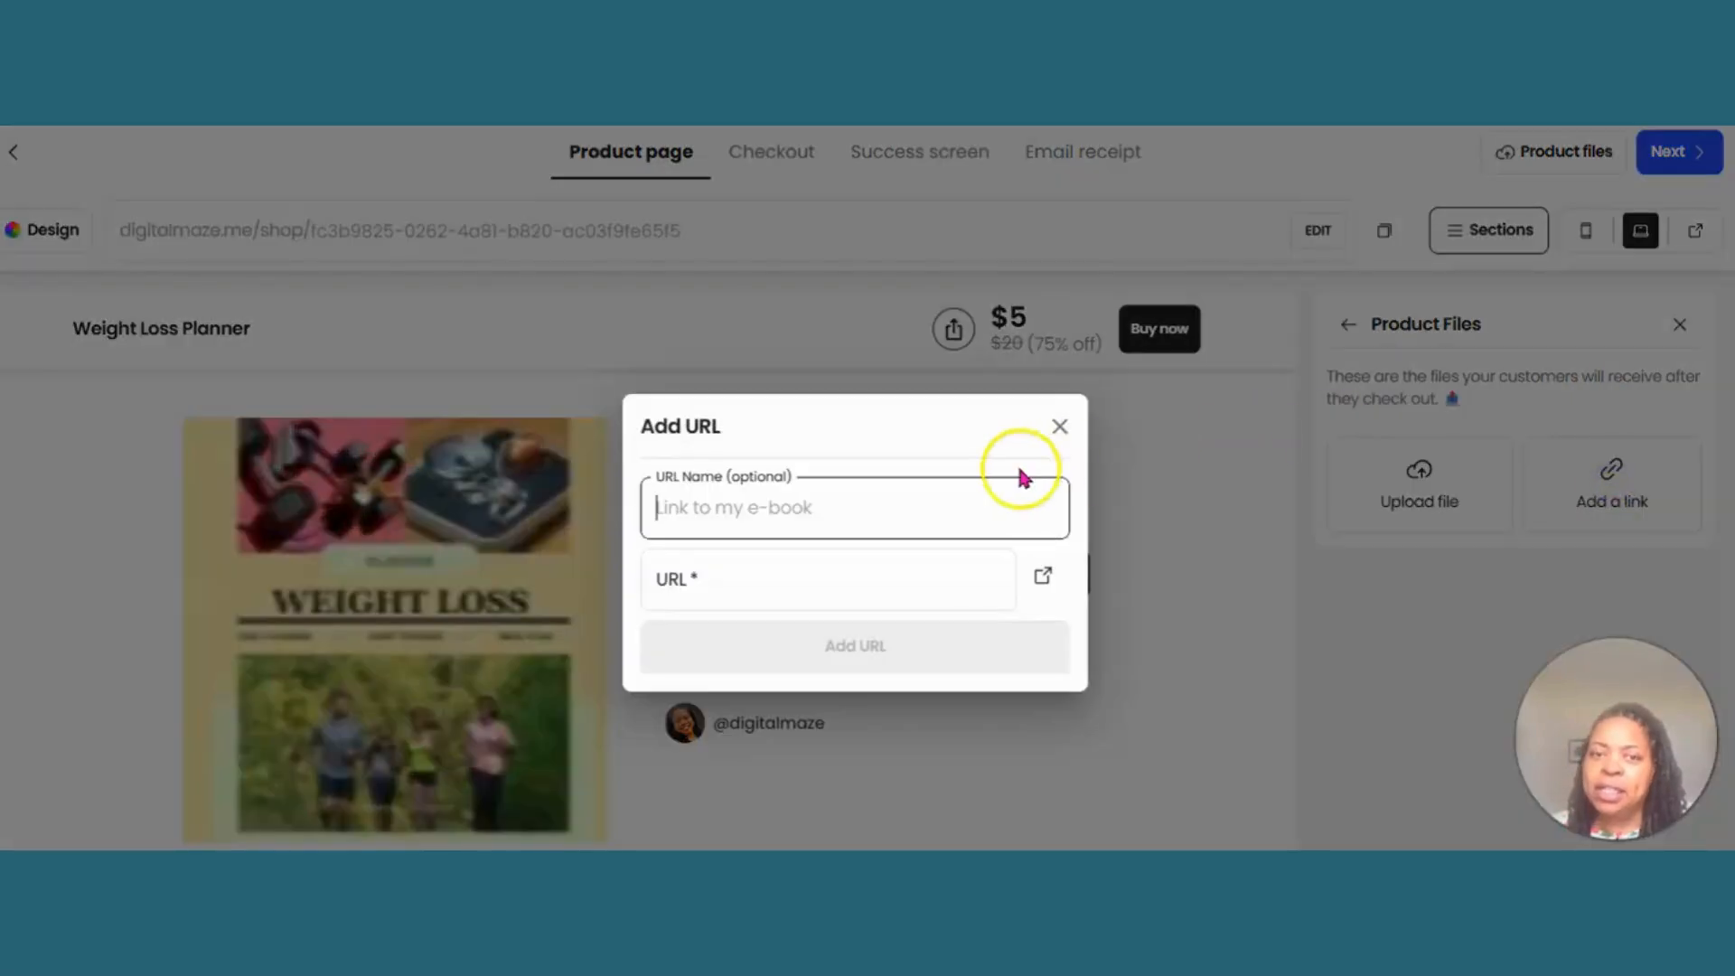
pyautogui.rightClick(924, 505)
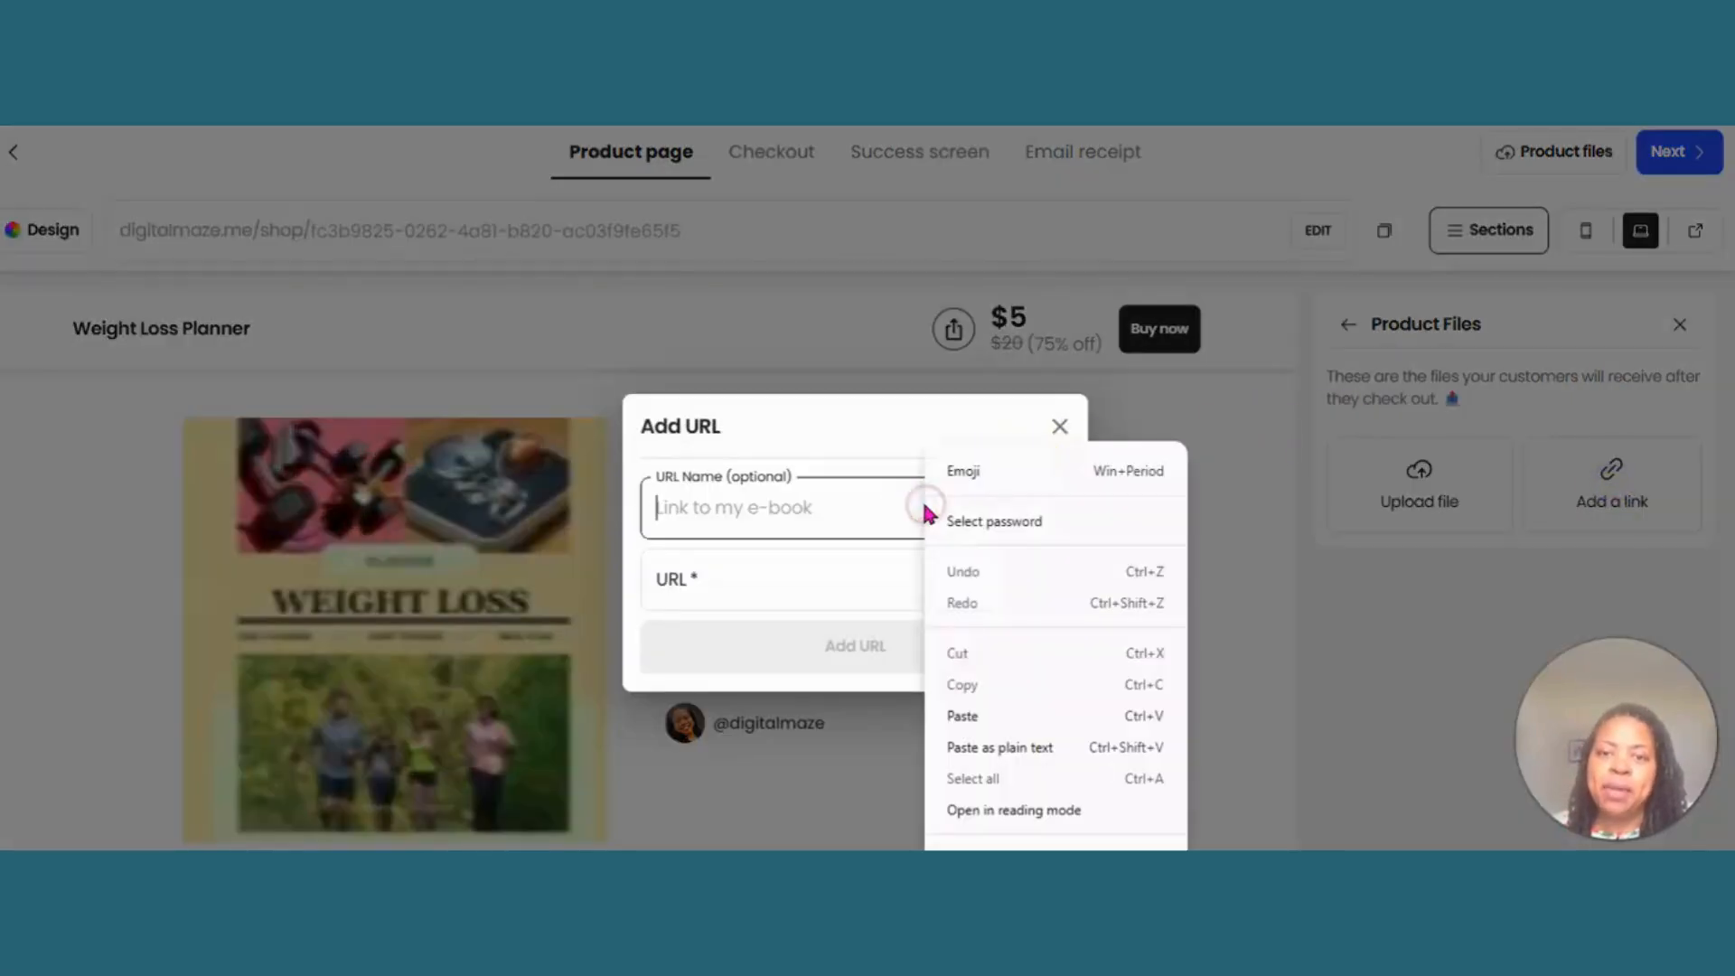
pyautogui.click(976, 718)
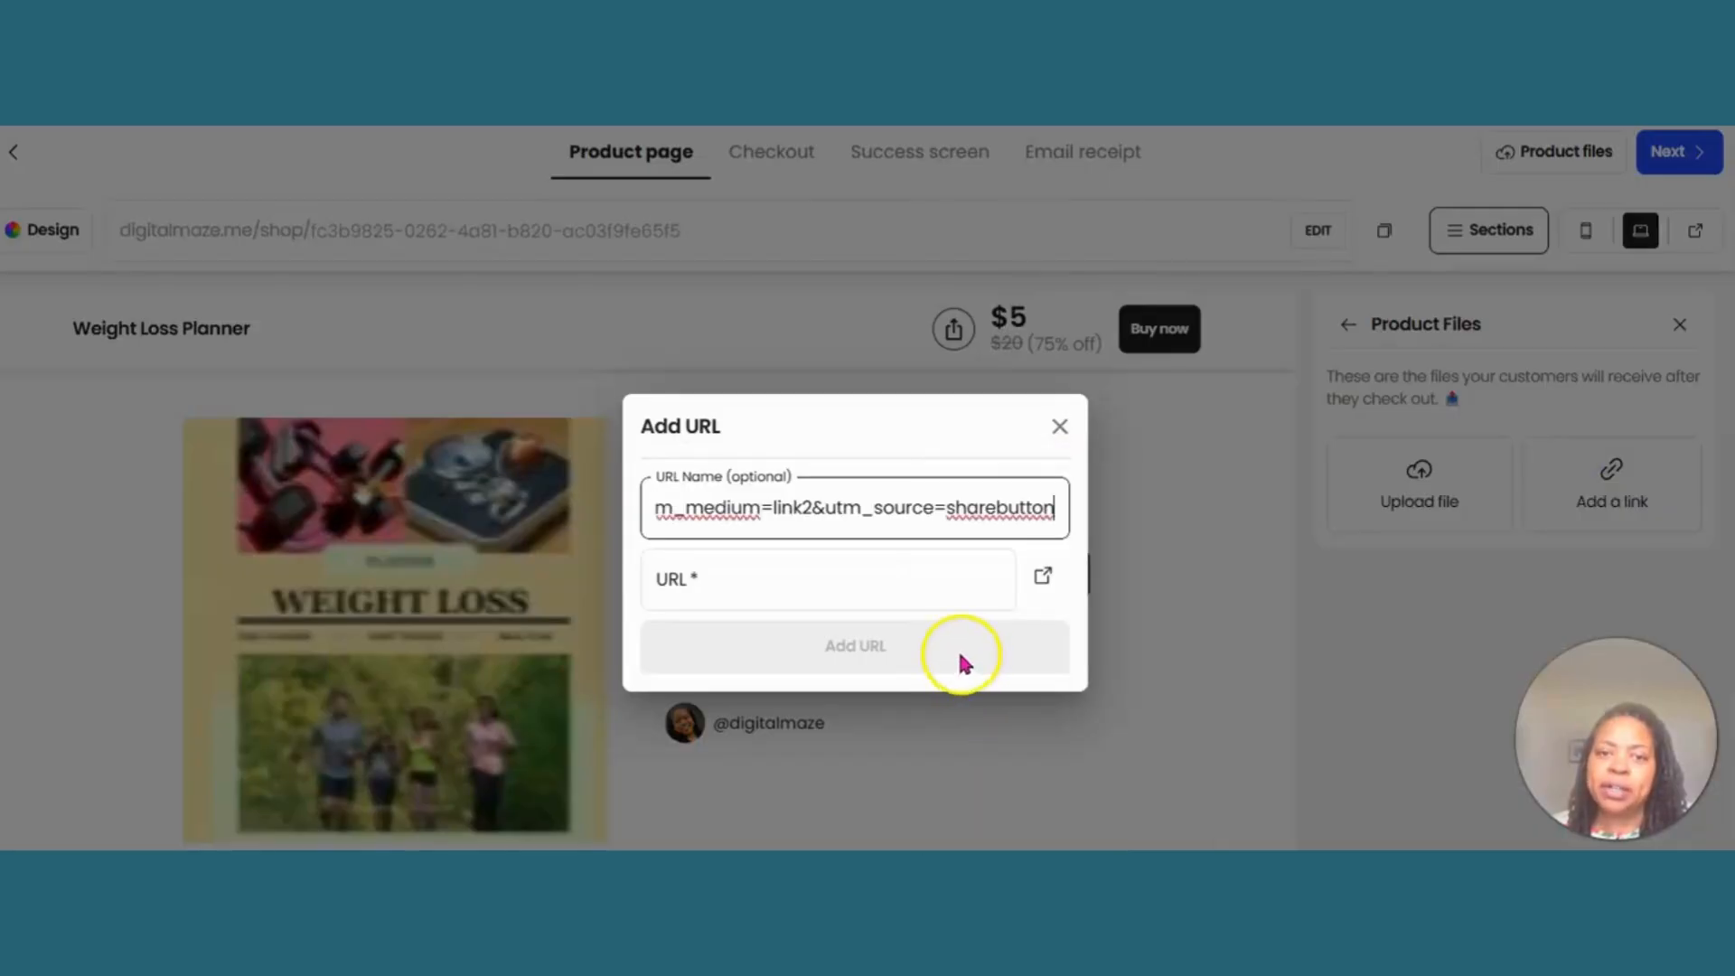
pyautogui.tripleClick(883, 507)
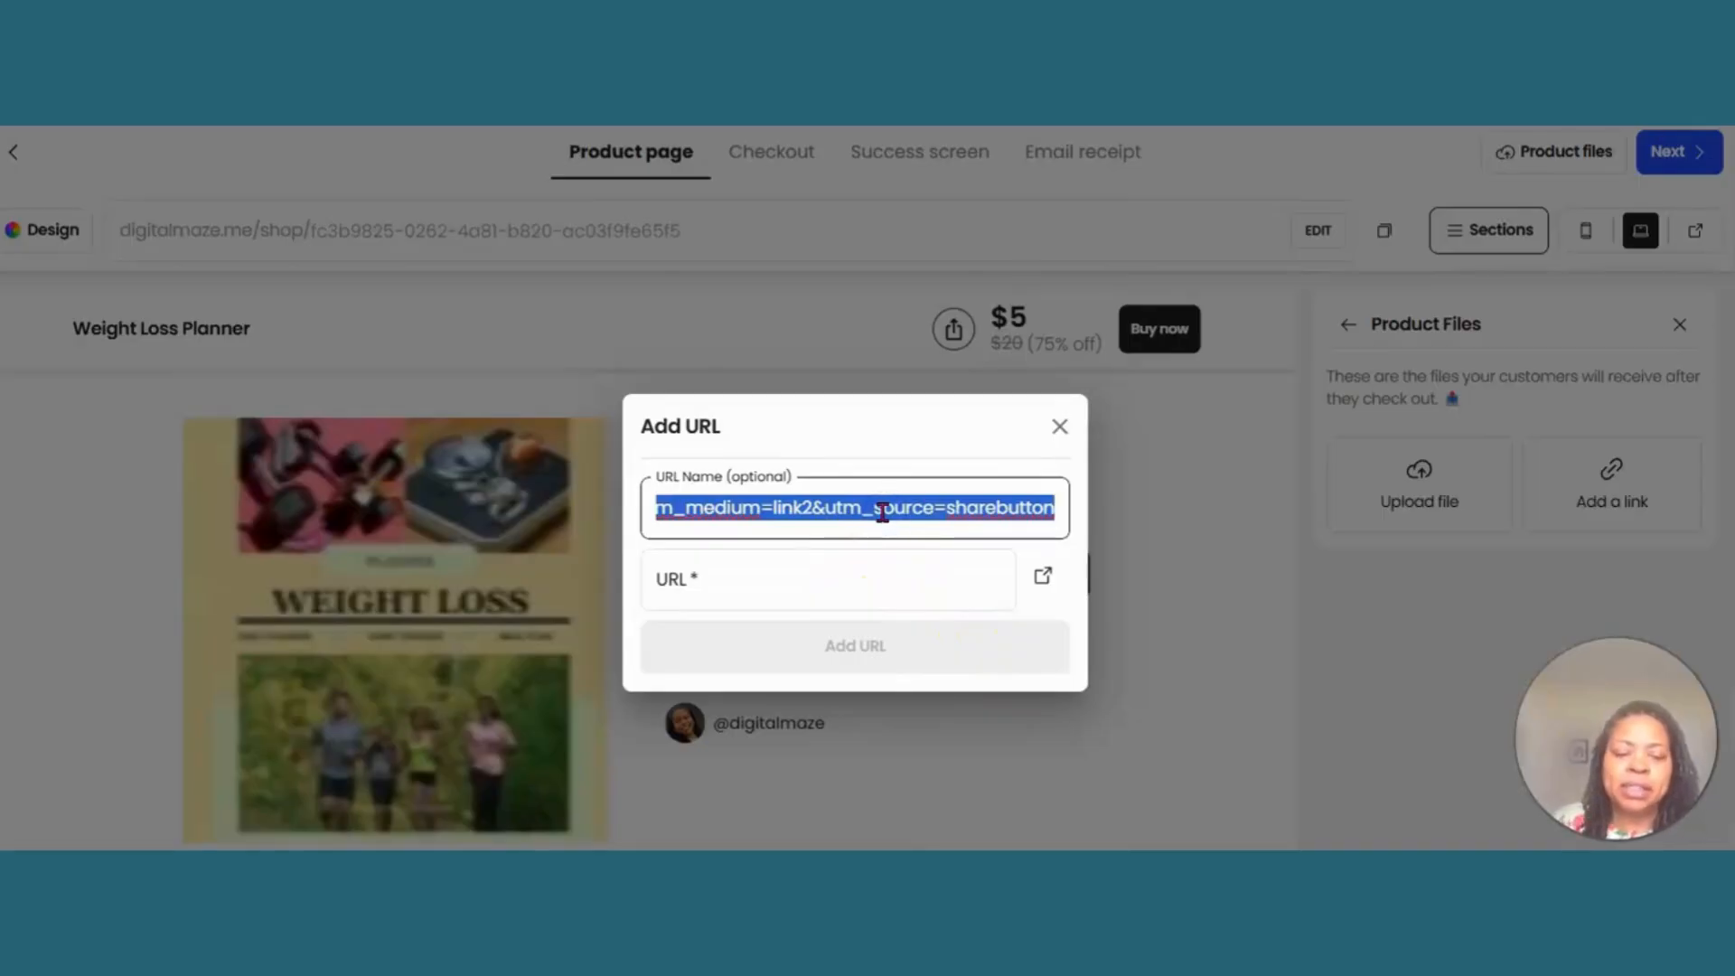
pyautogui.write('Weight Loss Planner')
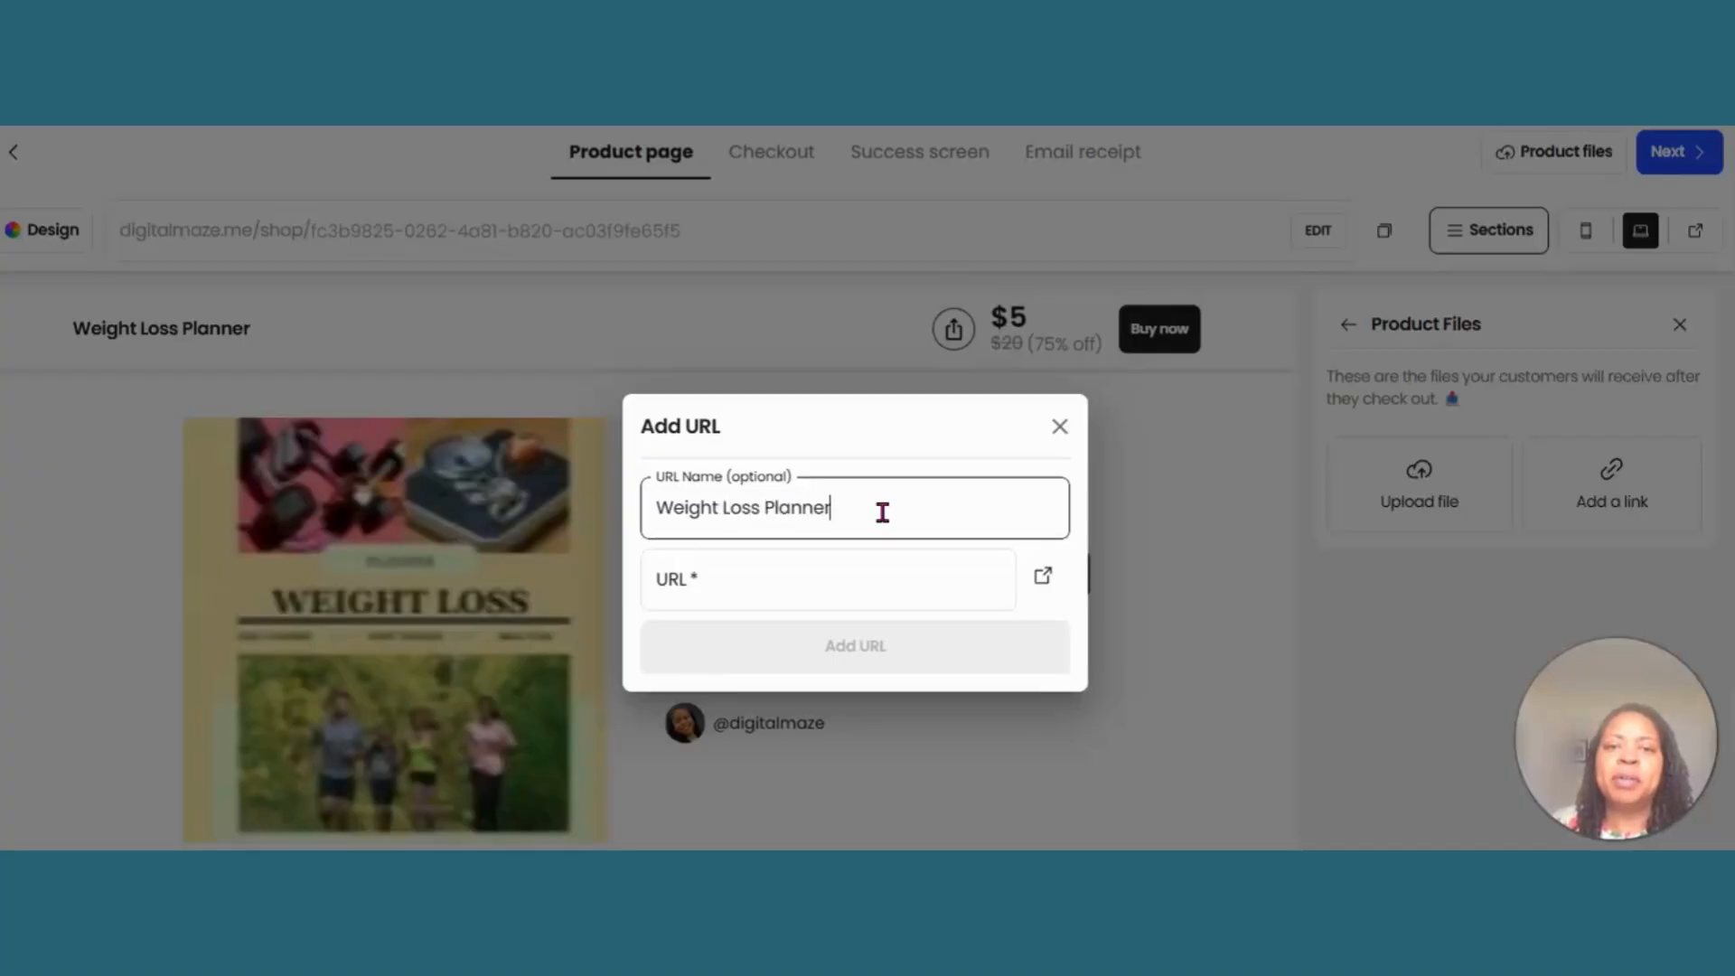
pyautogui.click(818, 581)
pyautogui.rightClick(818, 581)
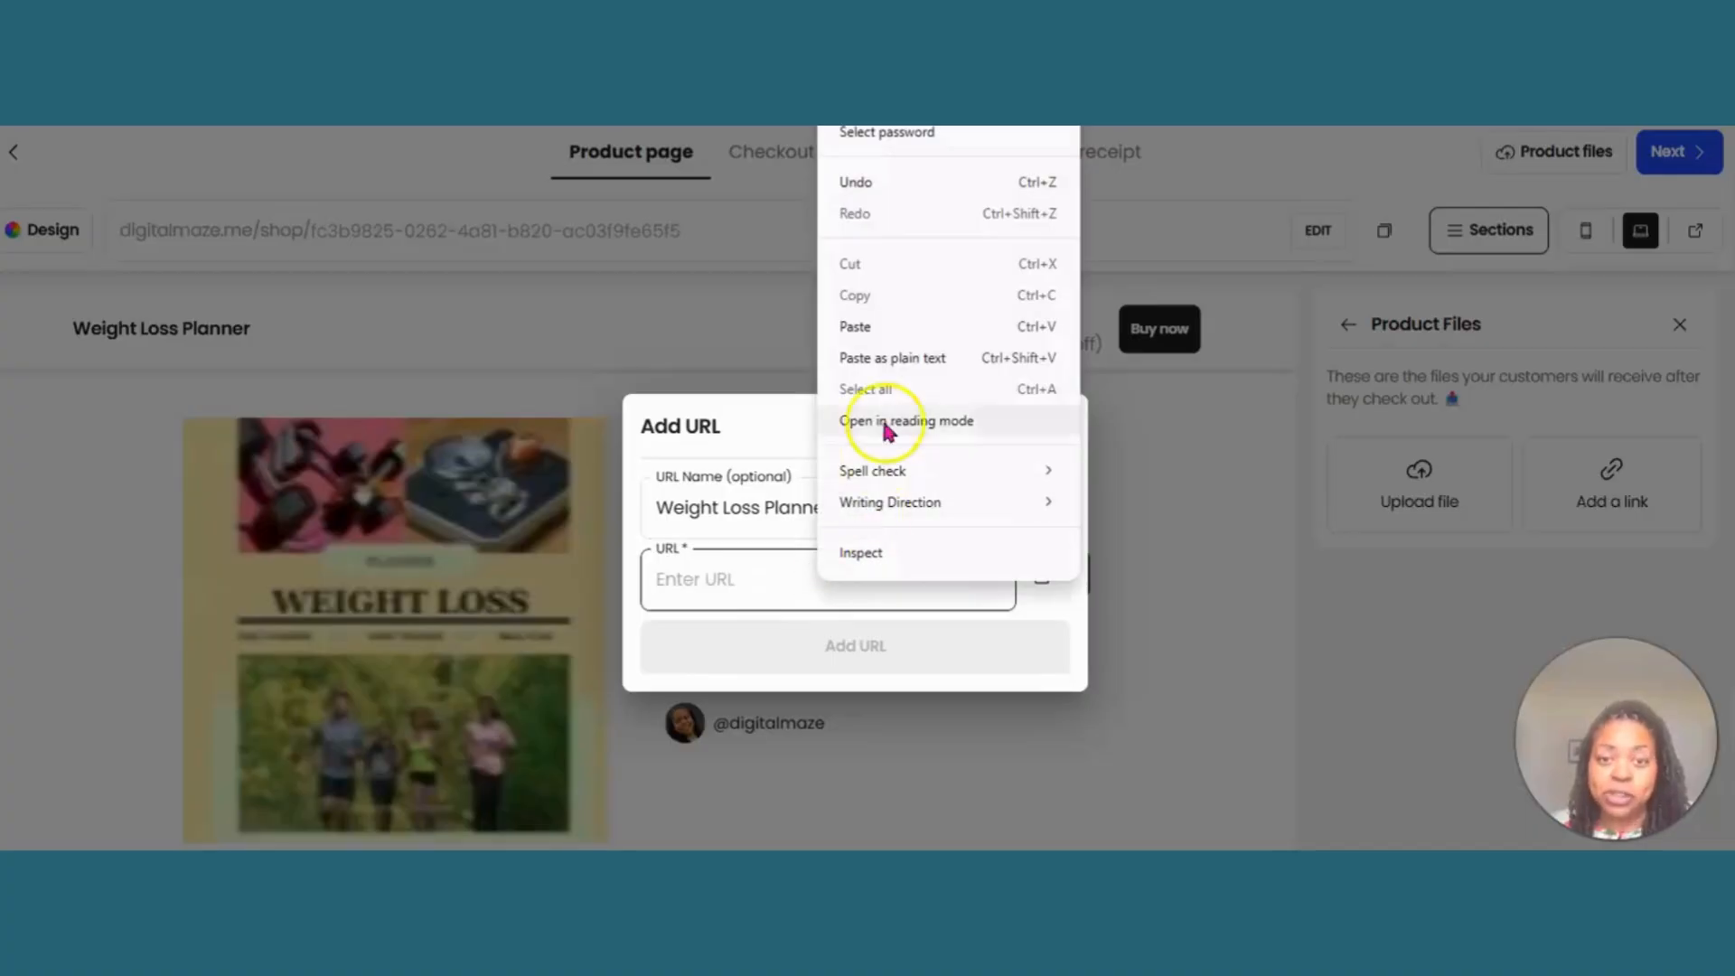
pyautogui.click(854, 326)
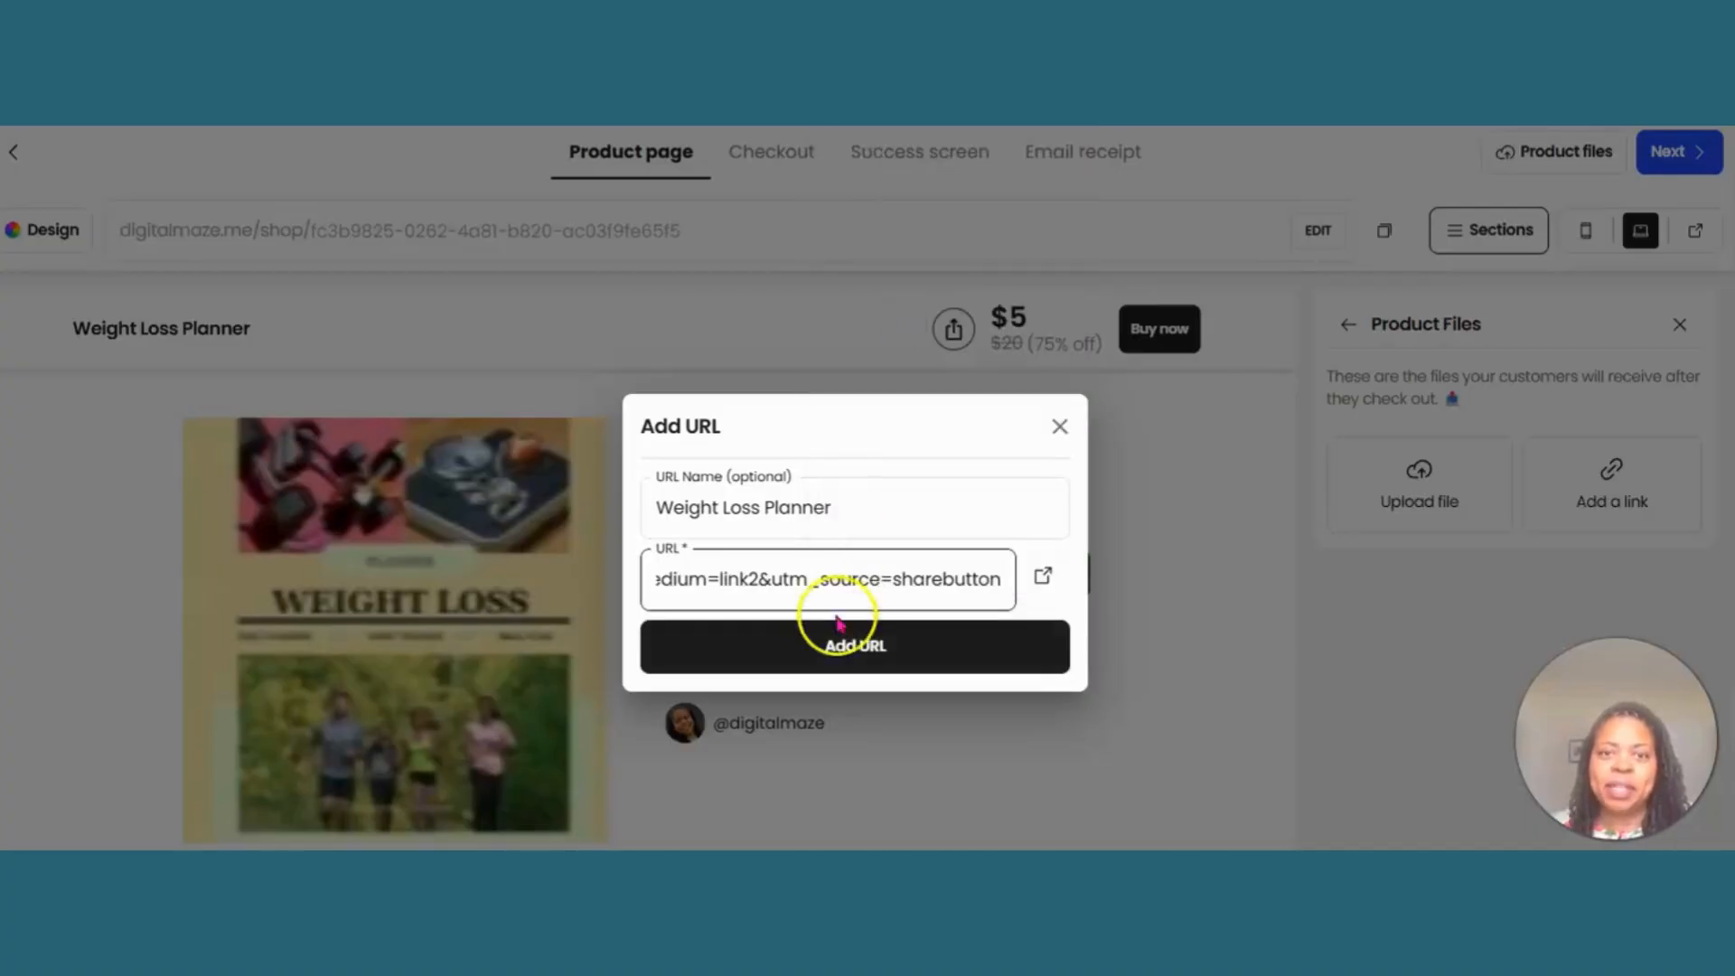
pyautogui.click(846, 645)
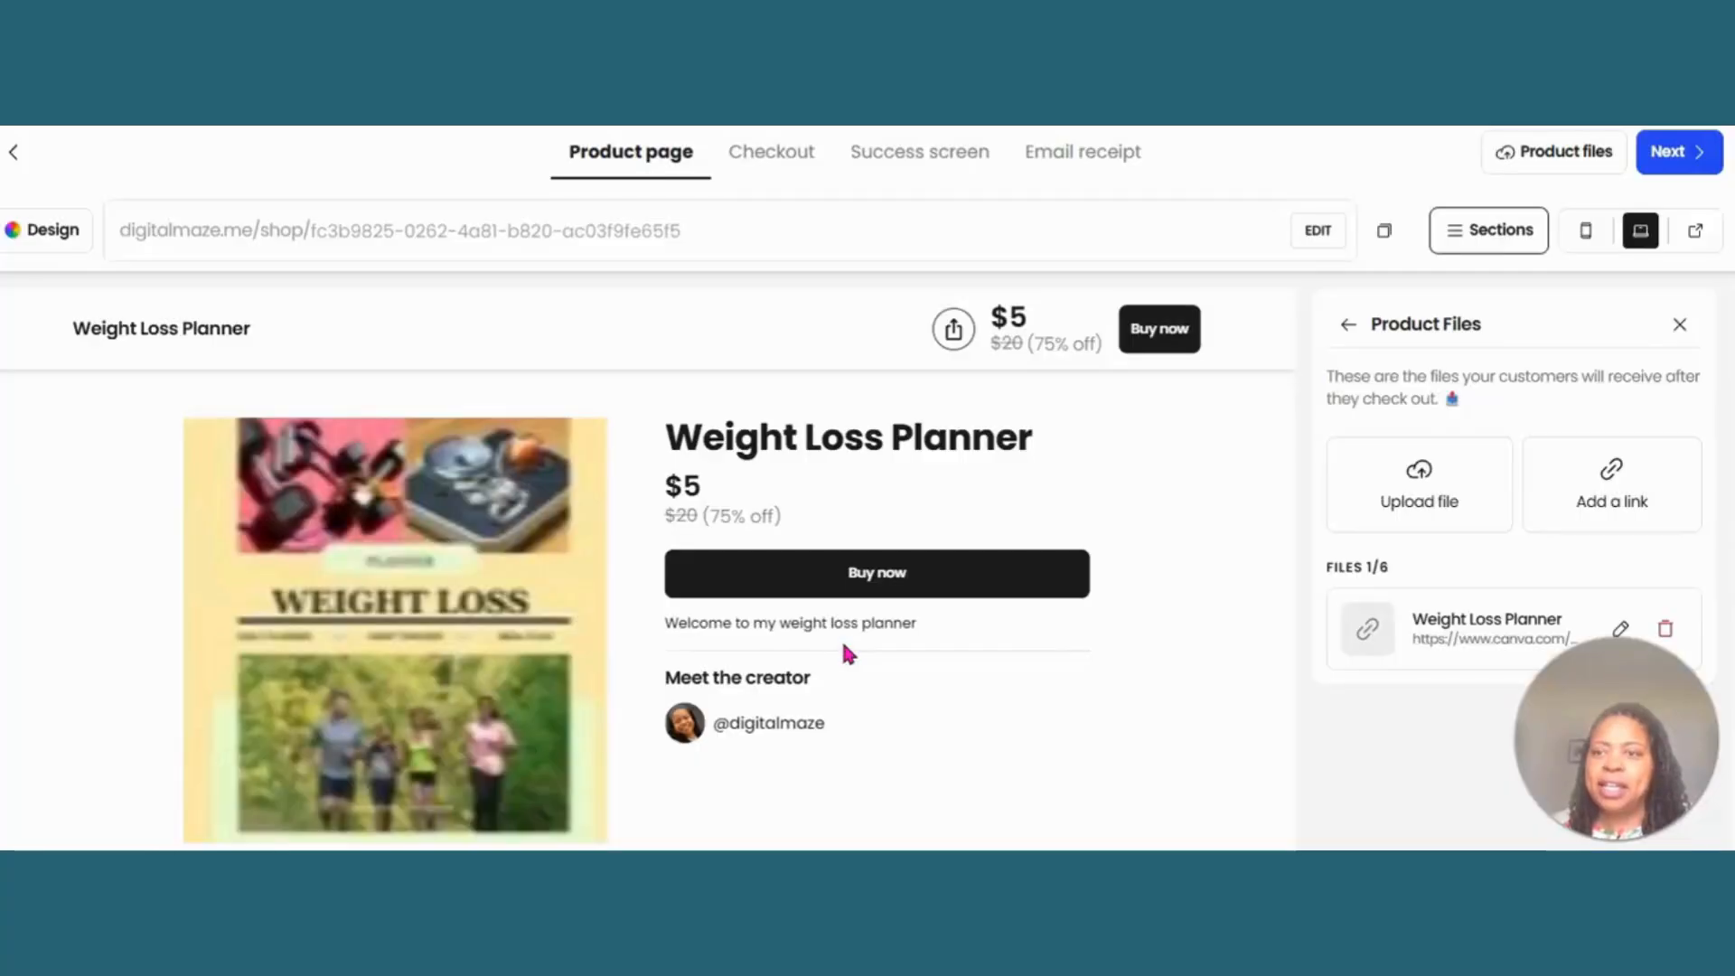
# - Return to the product's sections list and leave the product editor for the Digital Products overview
pyautogui.click(1507, 230)
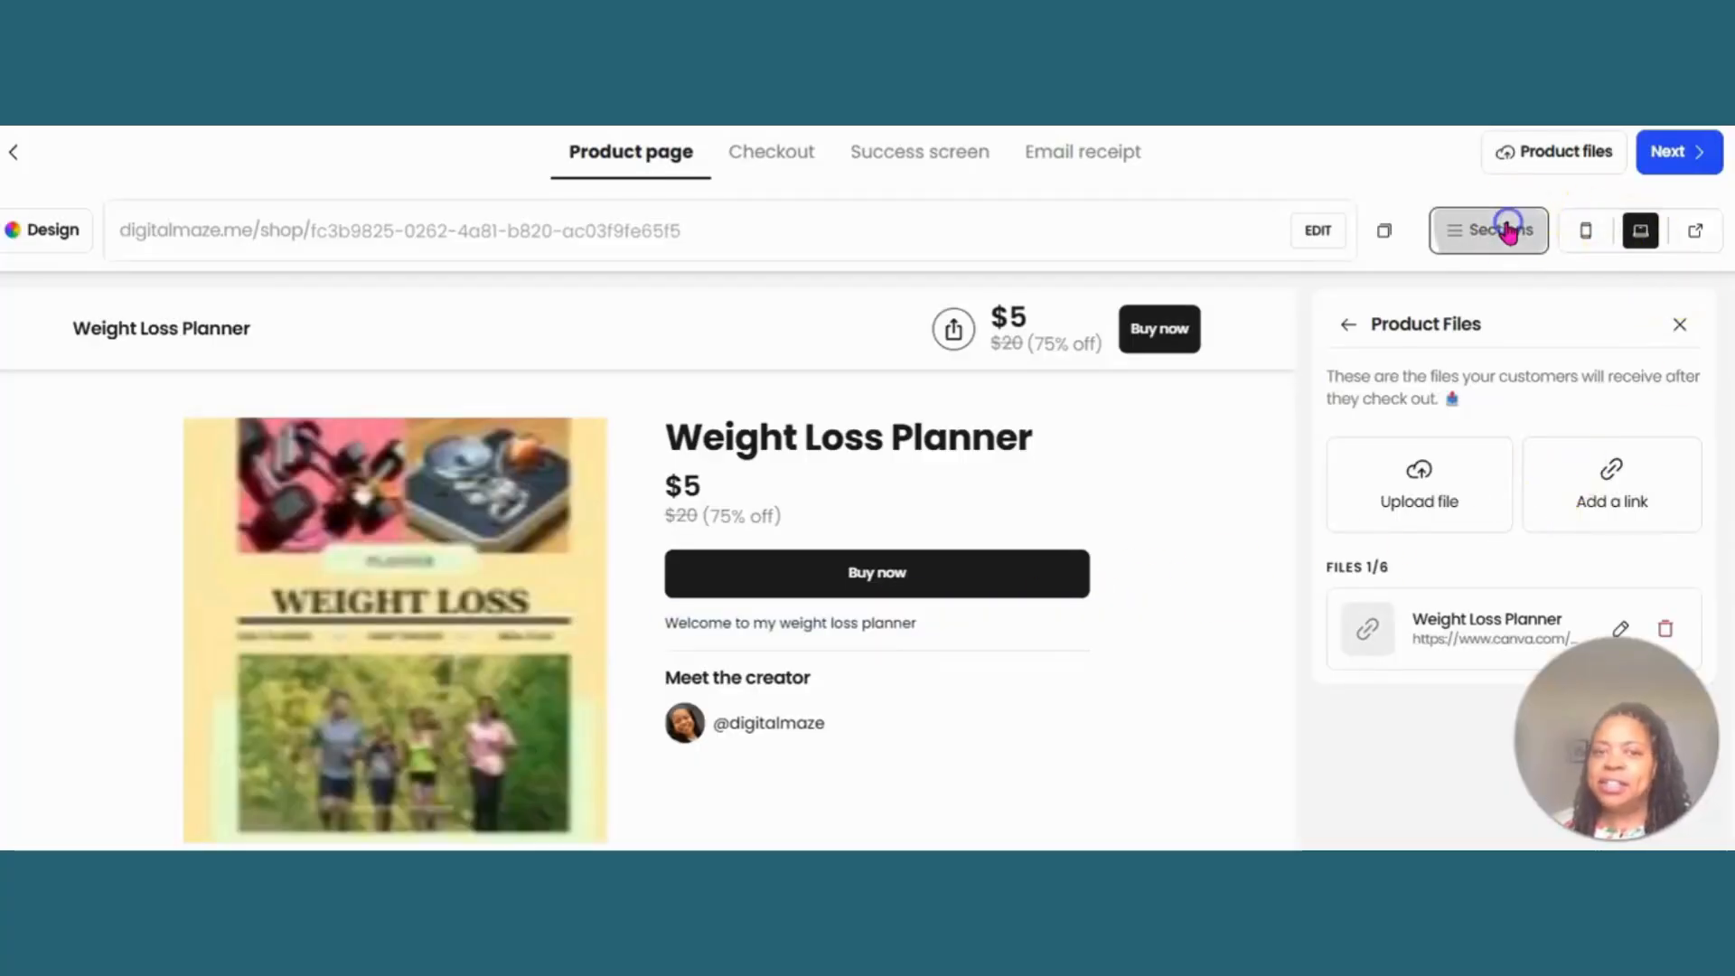
pyautogui.click(1507, 230)
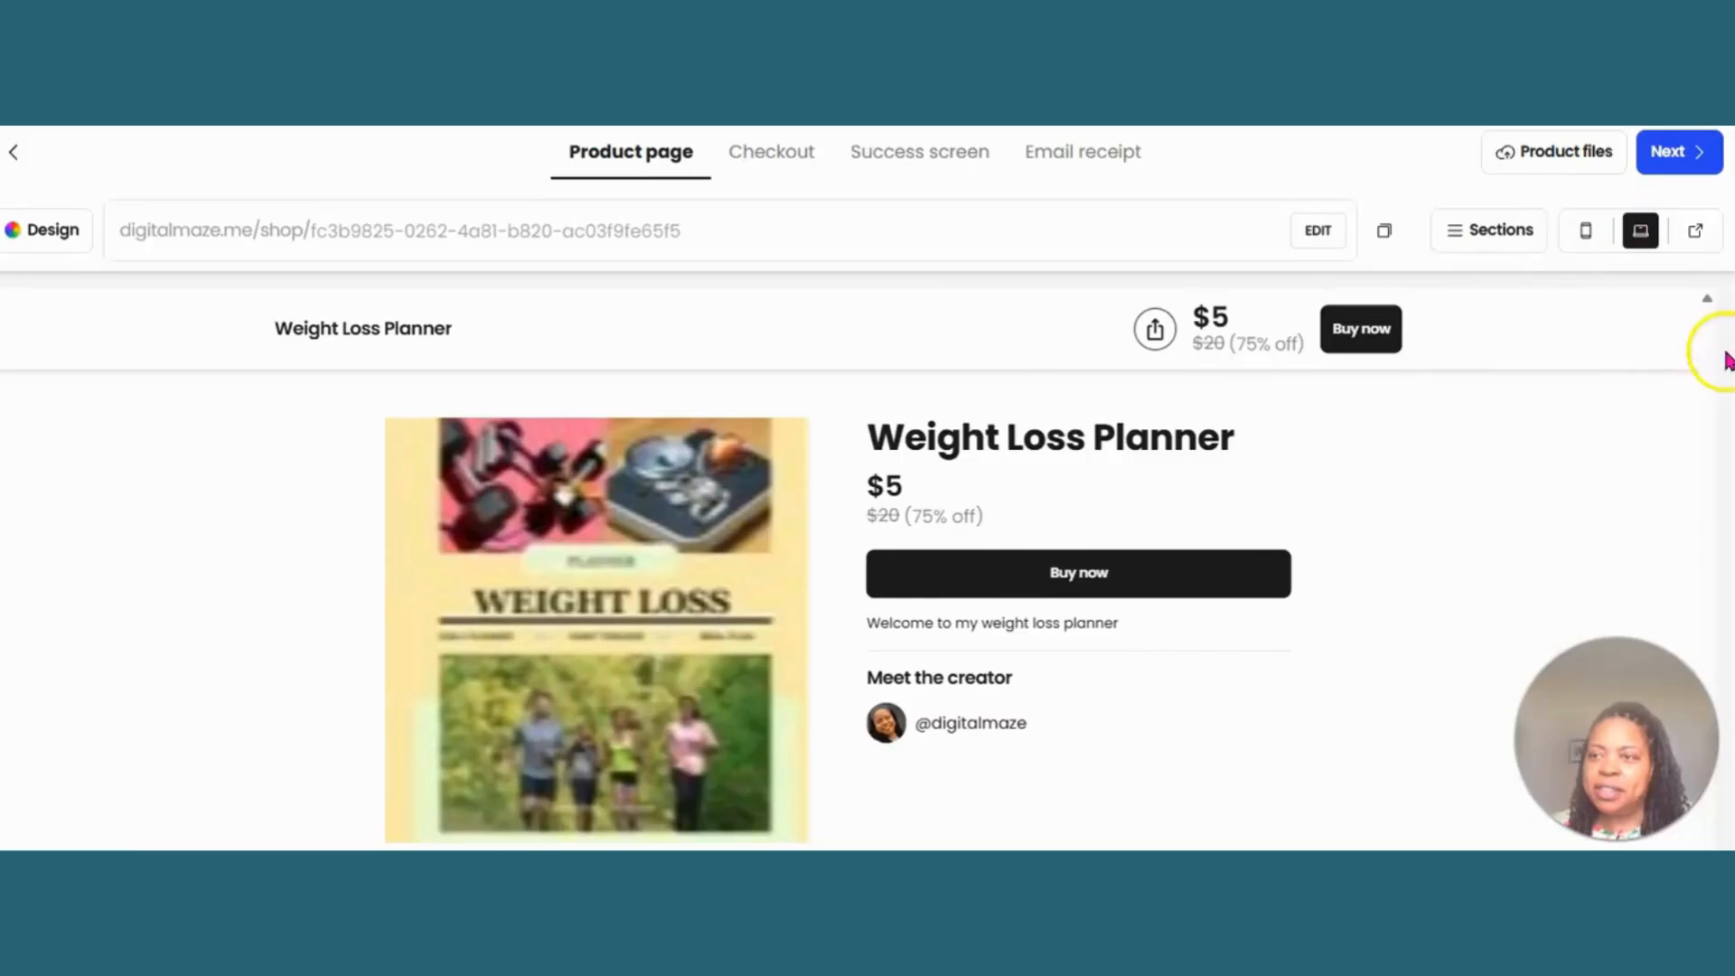
pyautogui.click(1507, 229)
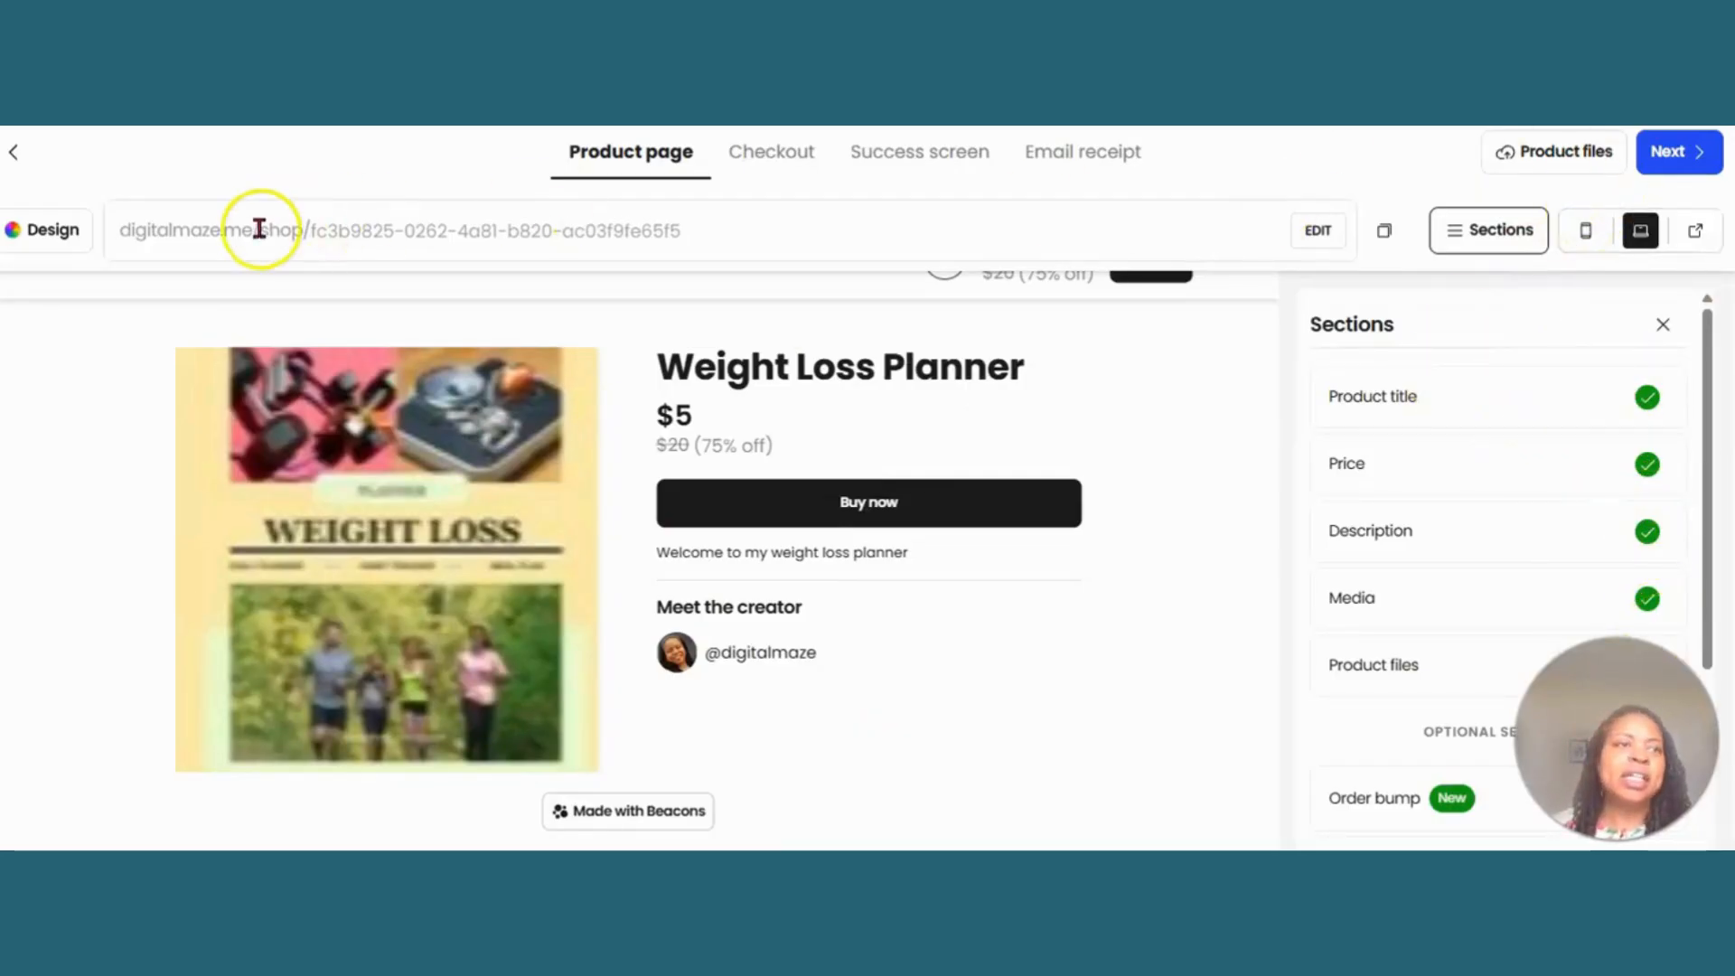
pyautogui.click(10, 150)
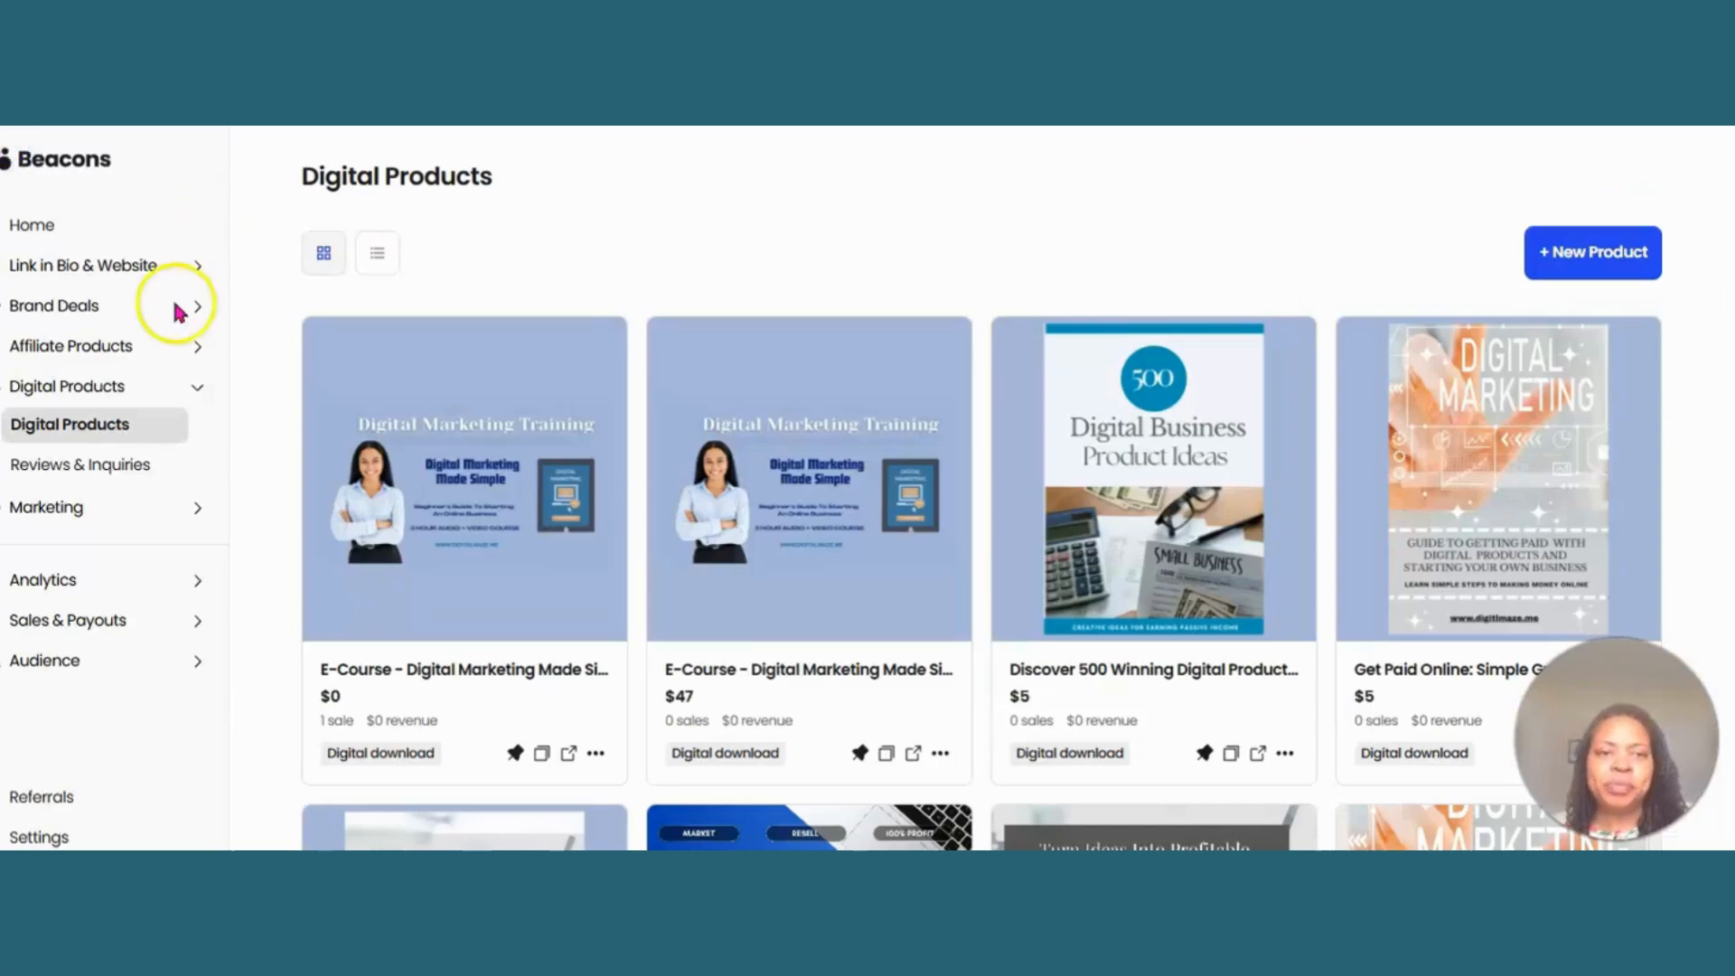
# - Add the yellow-cover Weight Loss Planner to the first Digital products block on the Link in Bio home page
pyautogui.click(104, 267)
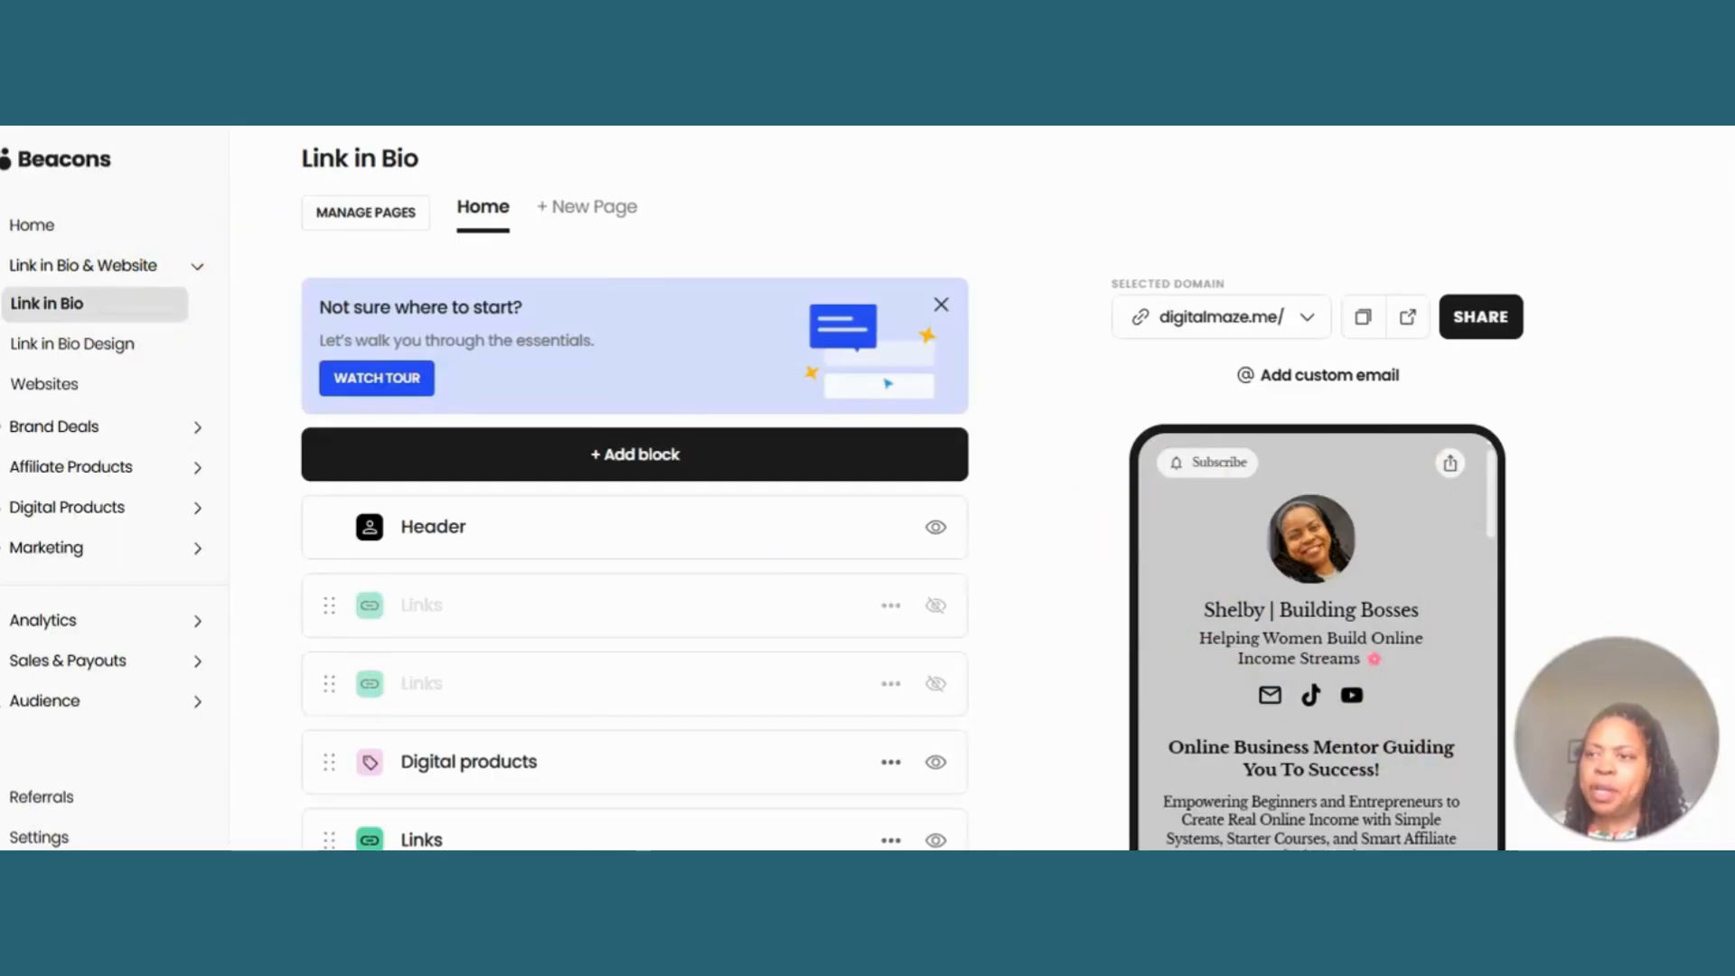
pyautogui.scroll(-3, 633, 488)
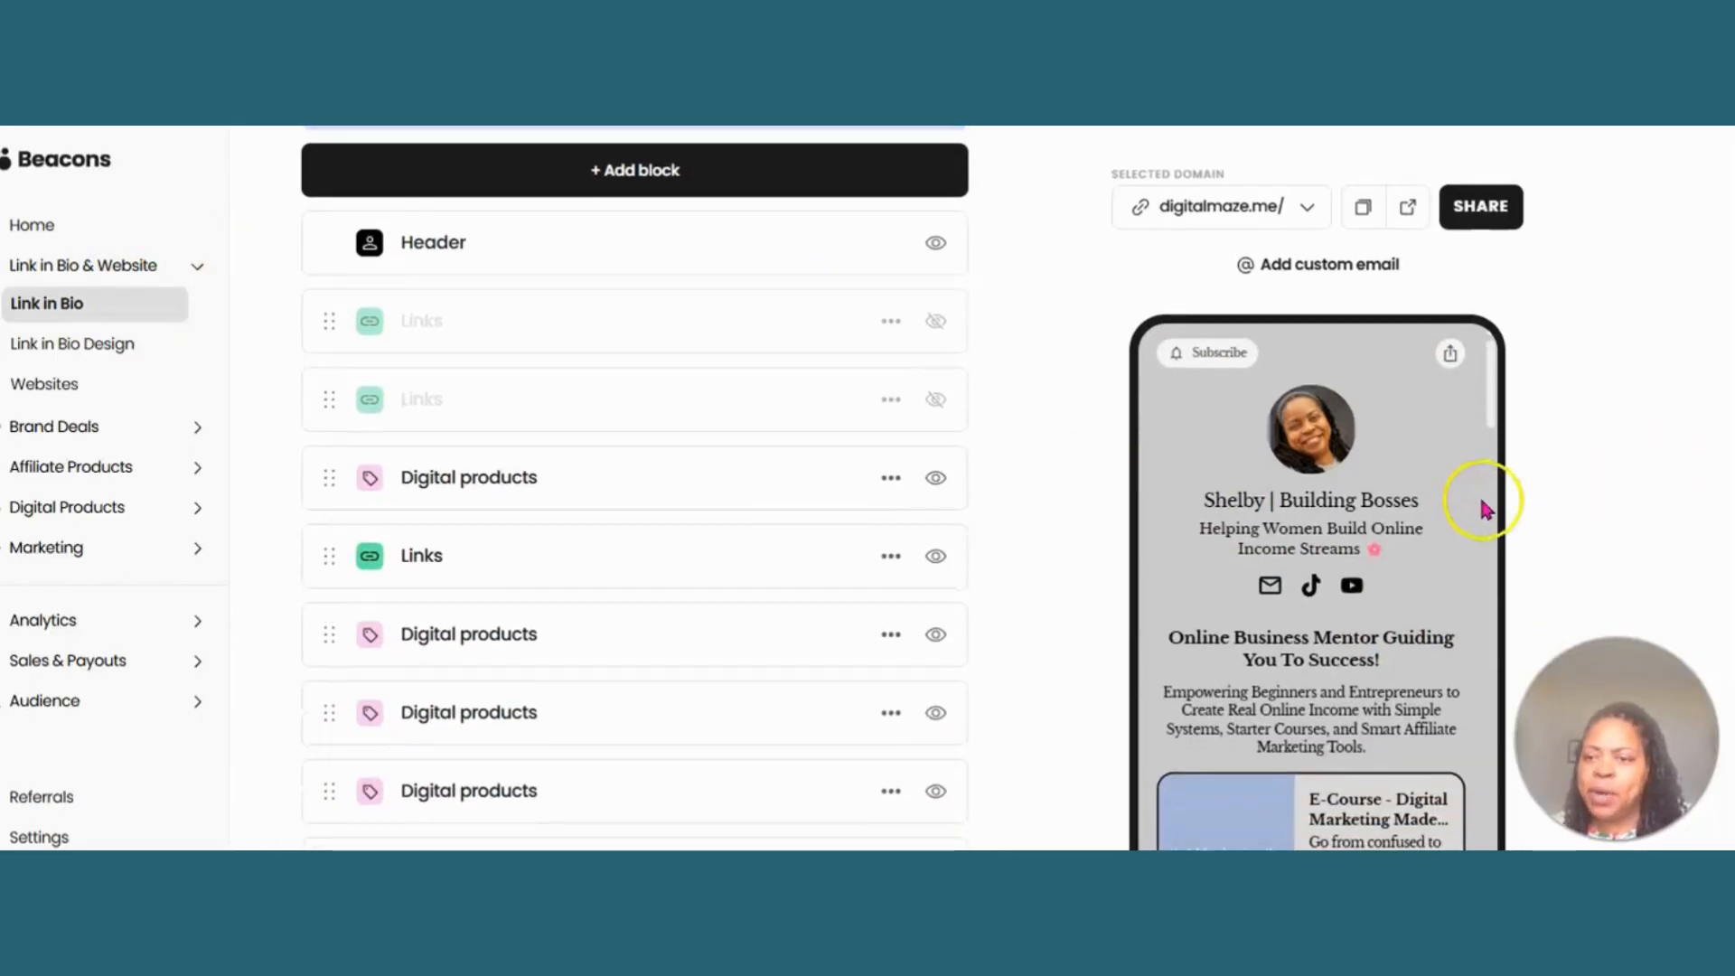
pyautogui.moveTo(1487, 387)
pyautogui.mouseDown()
pyautogui.moveTo(1513, 539)
pyautogui.moveTo(1501, 357)
pyautogui.mouseUp()
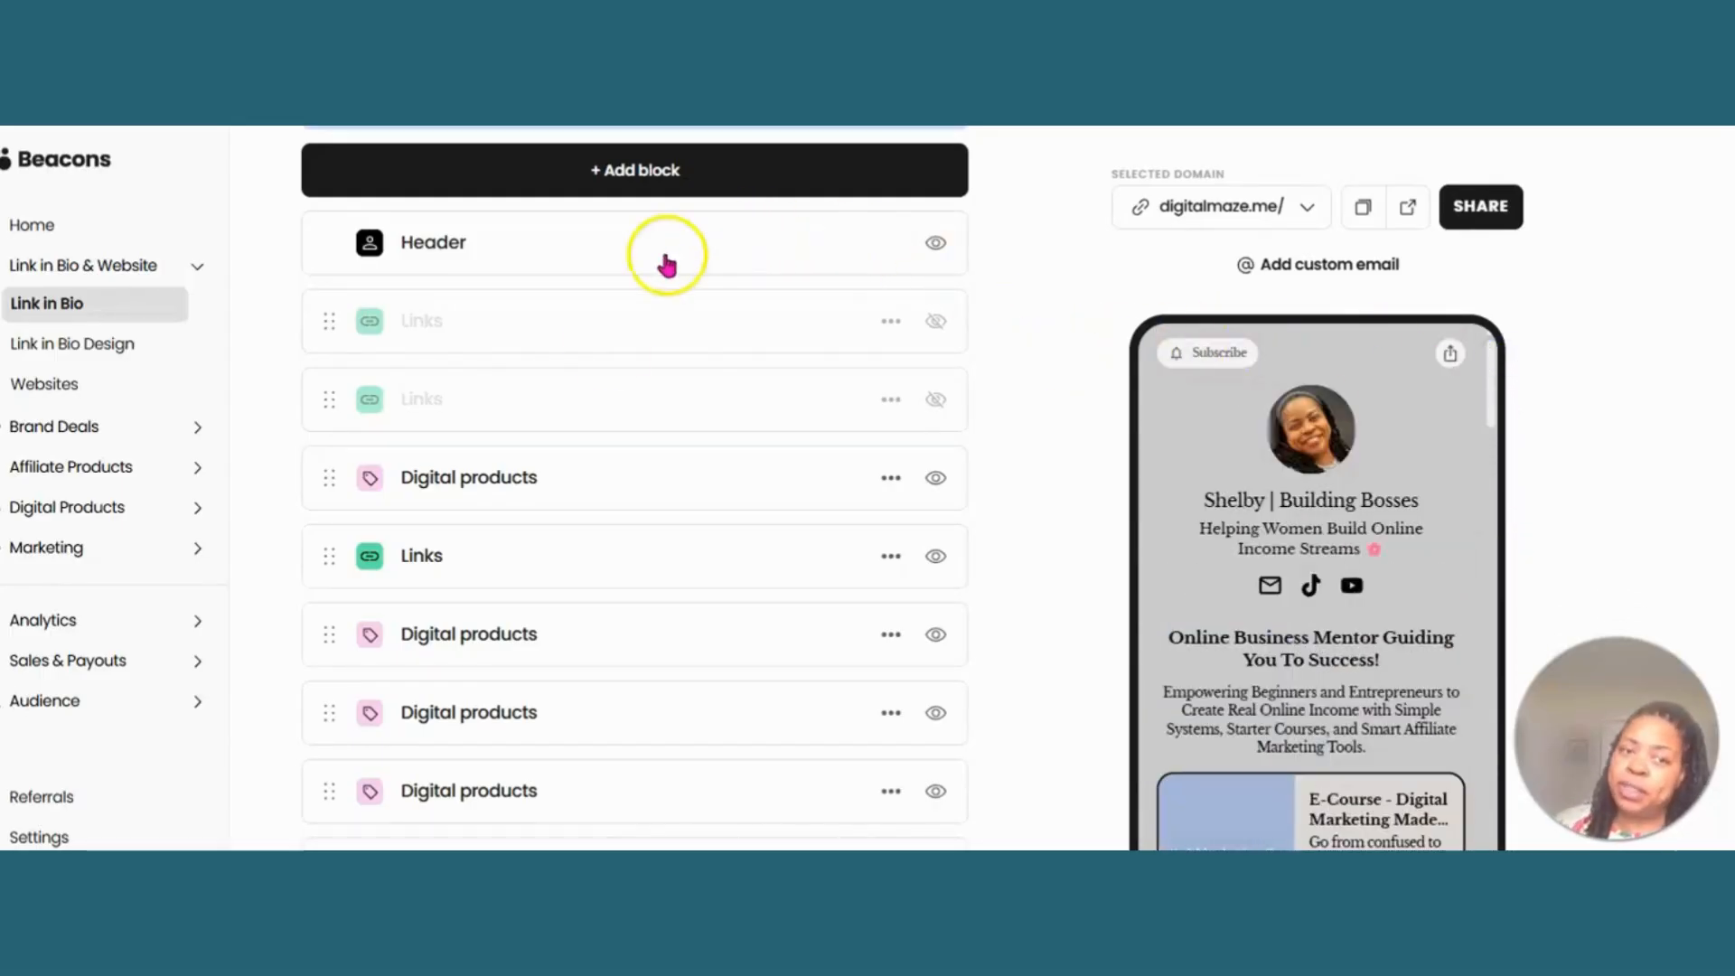
pyautogui.click(530, 479)
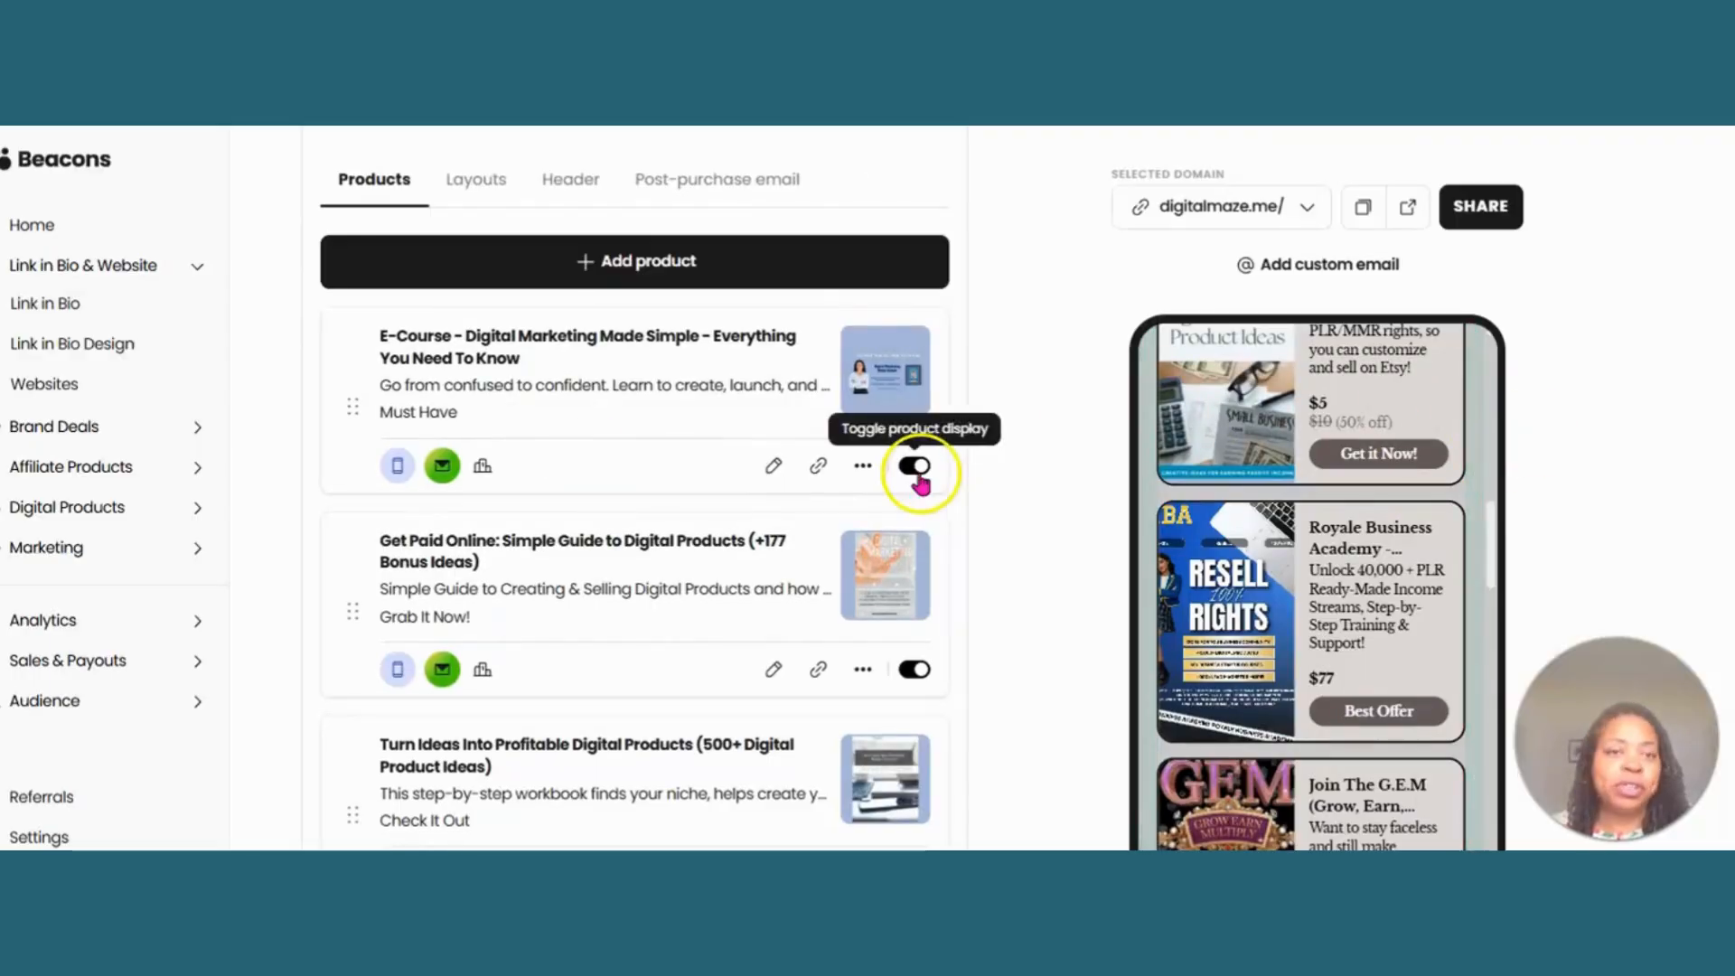
pyautogui.click(664, 263)
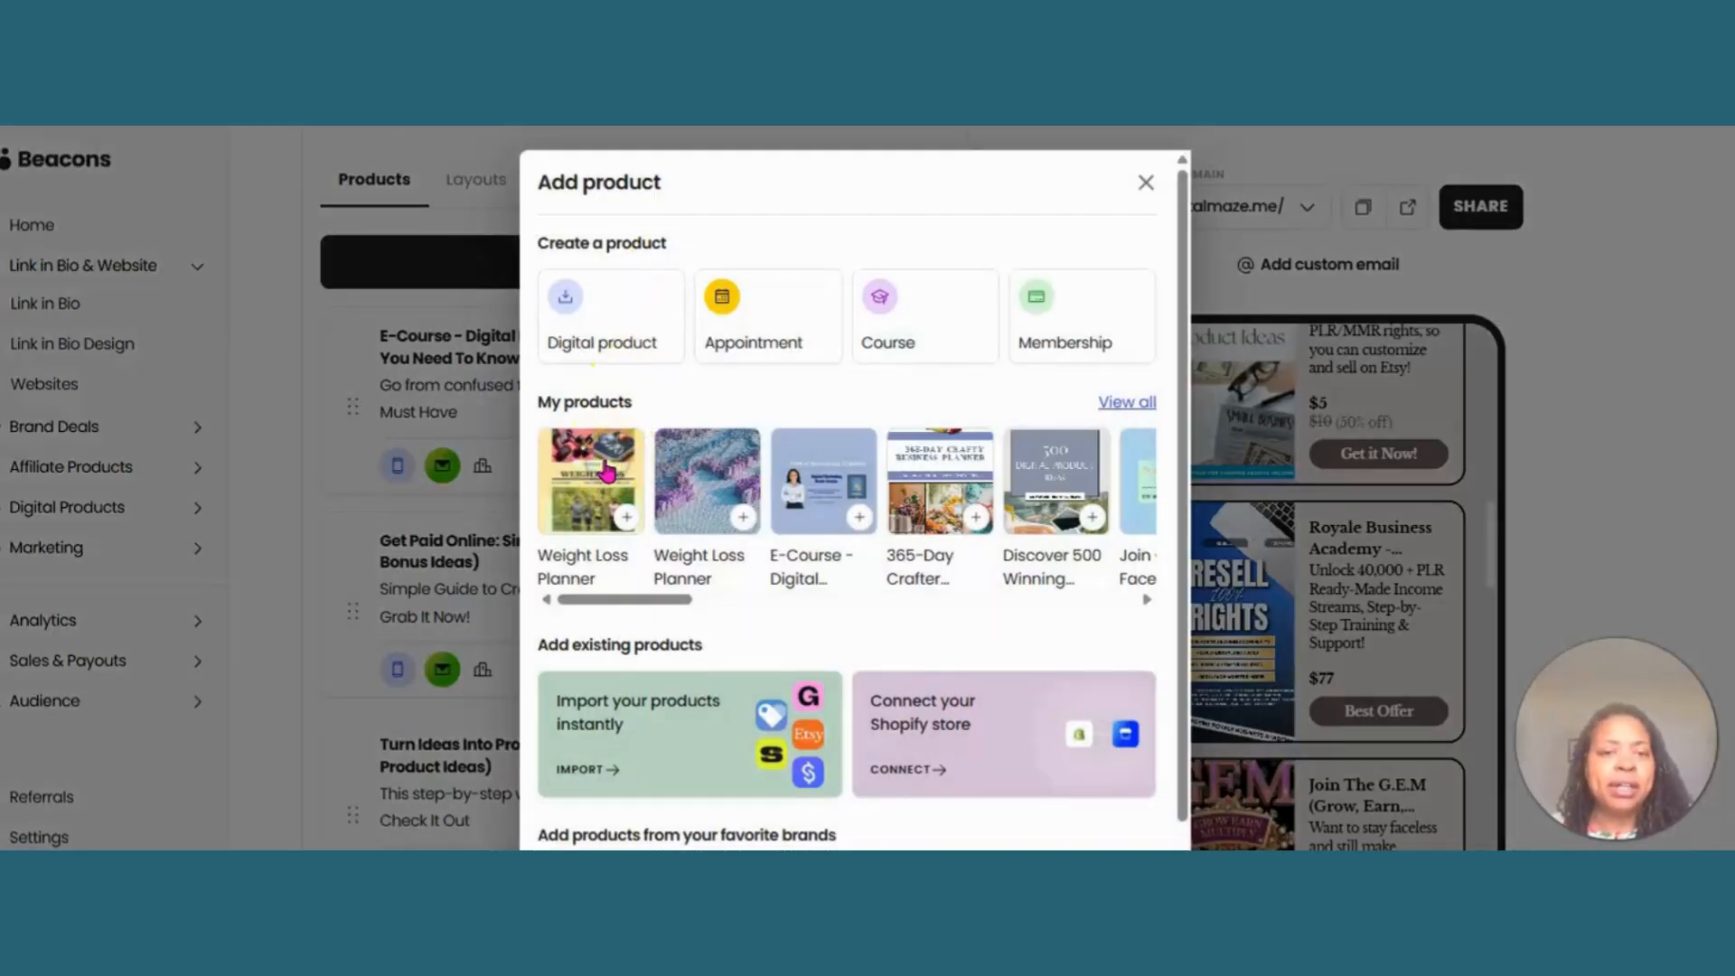
pyautogui.click(622, 513)
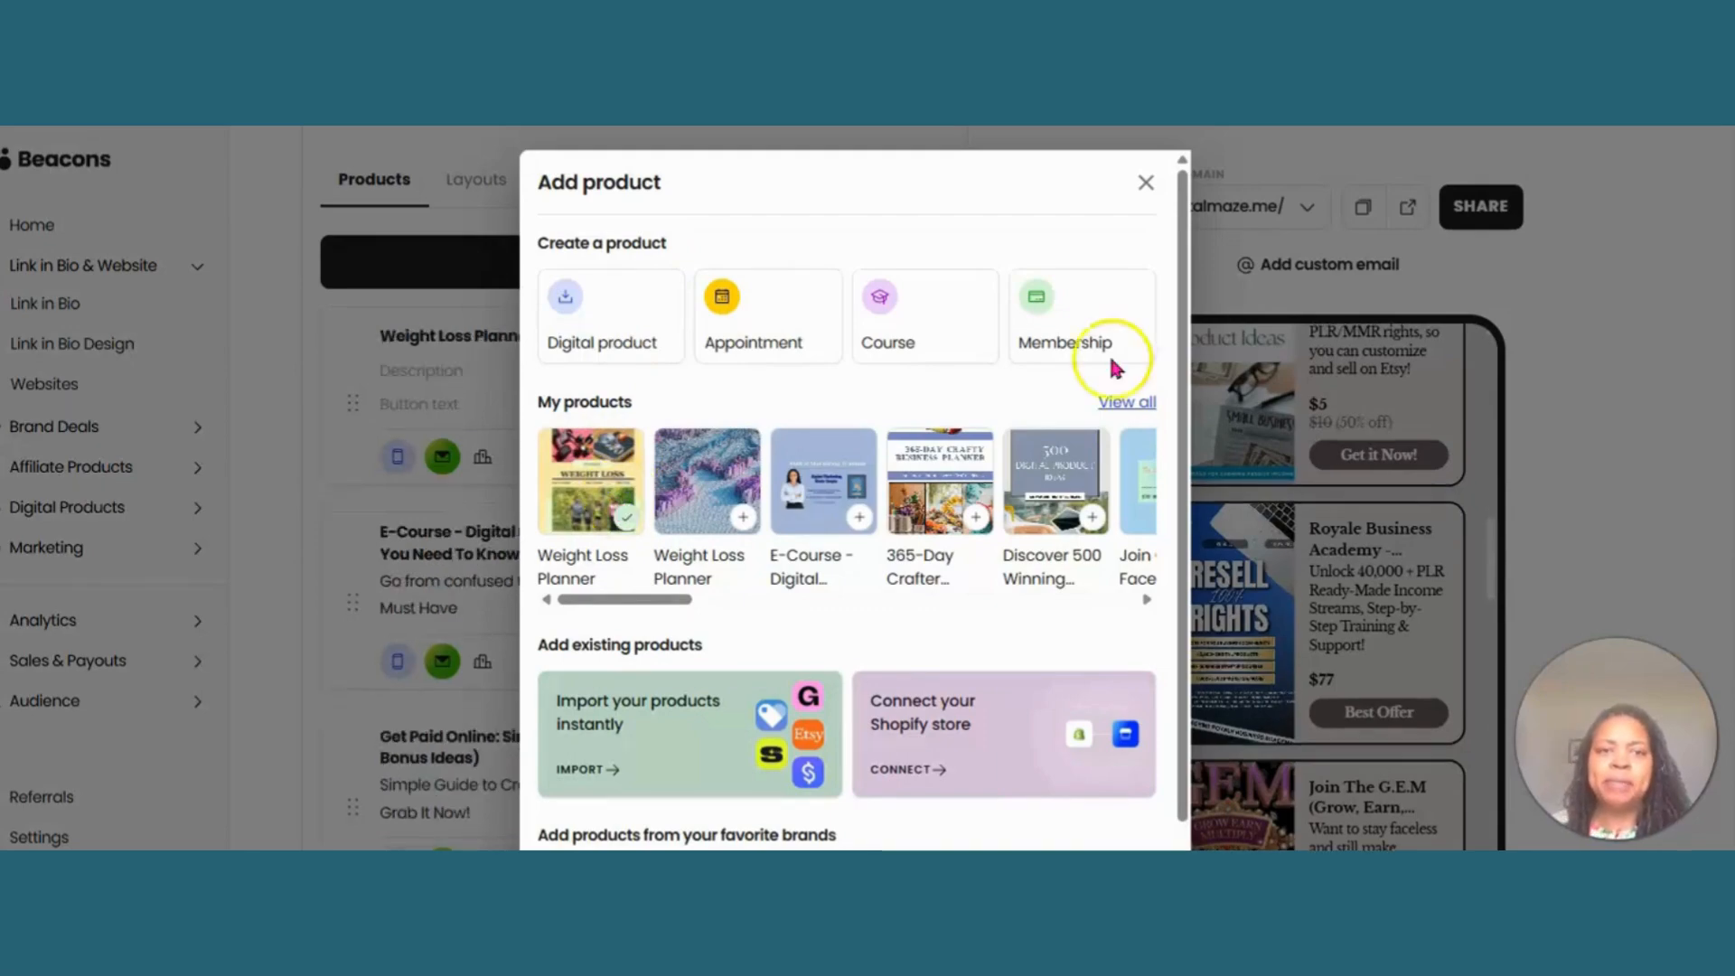
pyautogui.click(1145, 183)
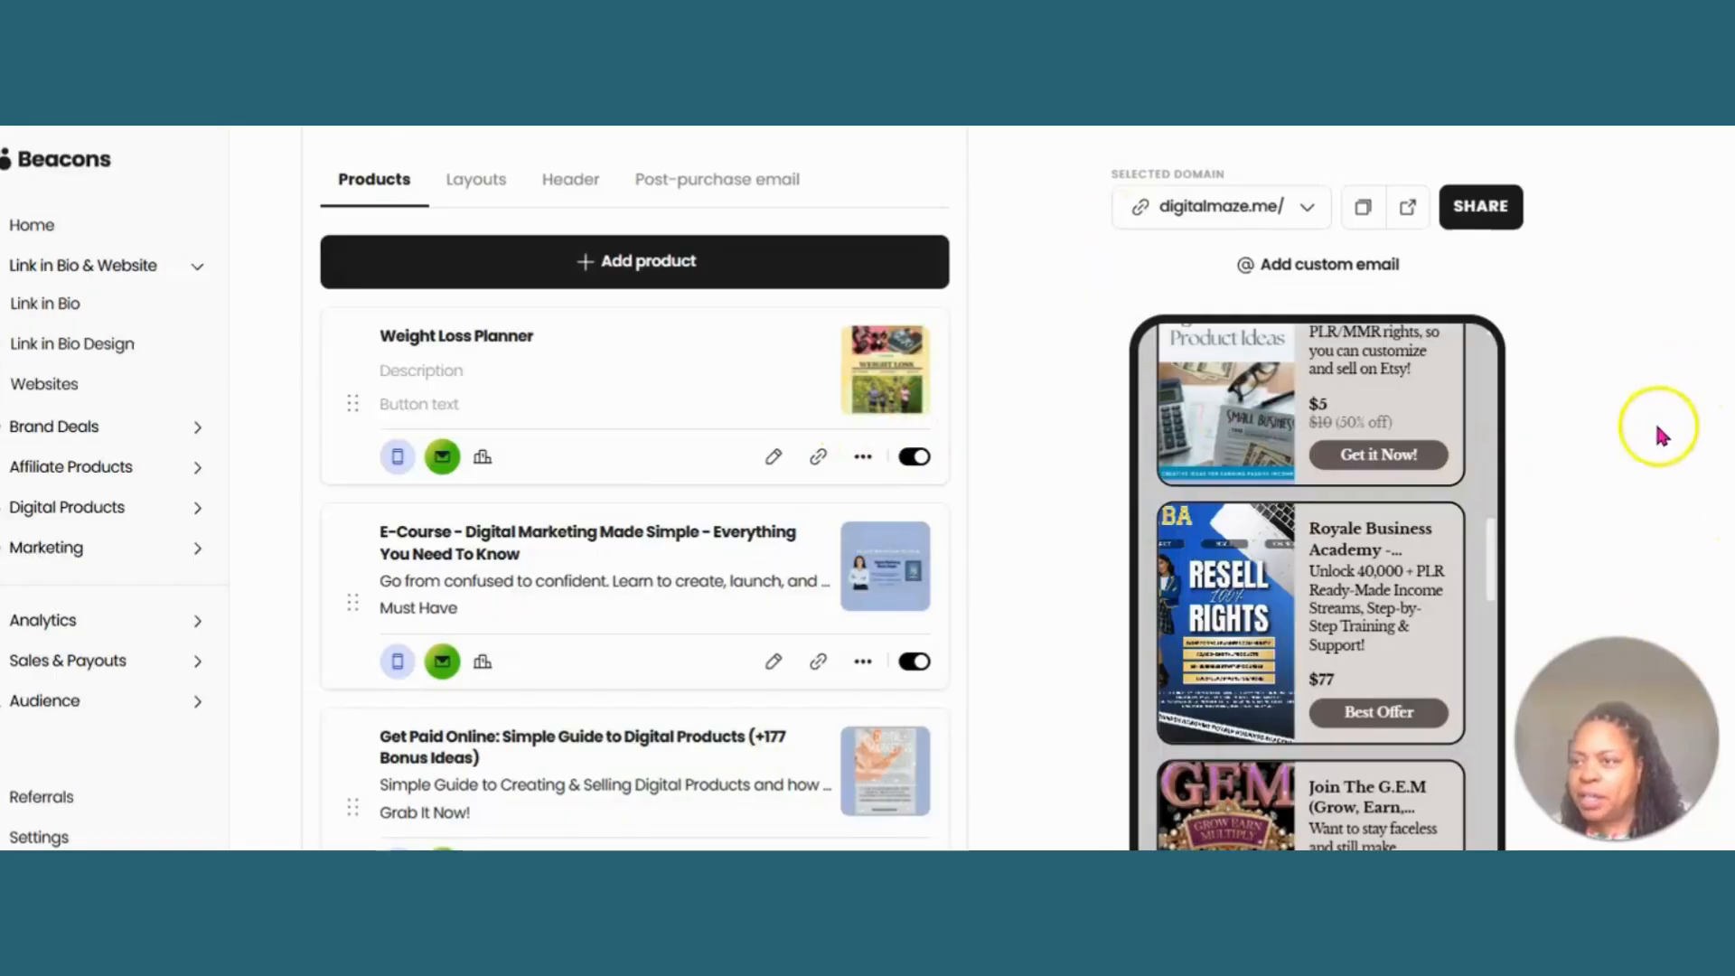
# - Examine the Weight Loss Planner listing in the phone preview and the Digital products block's visibility option
pyautogui.scroll(2, 1658, 432)
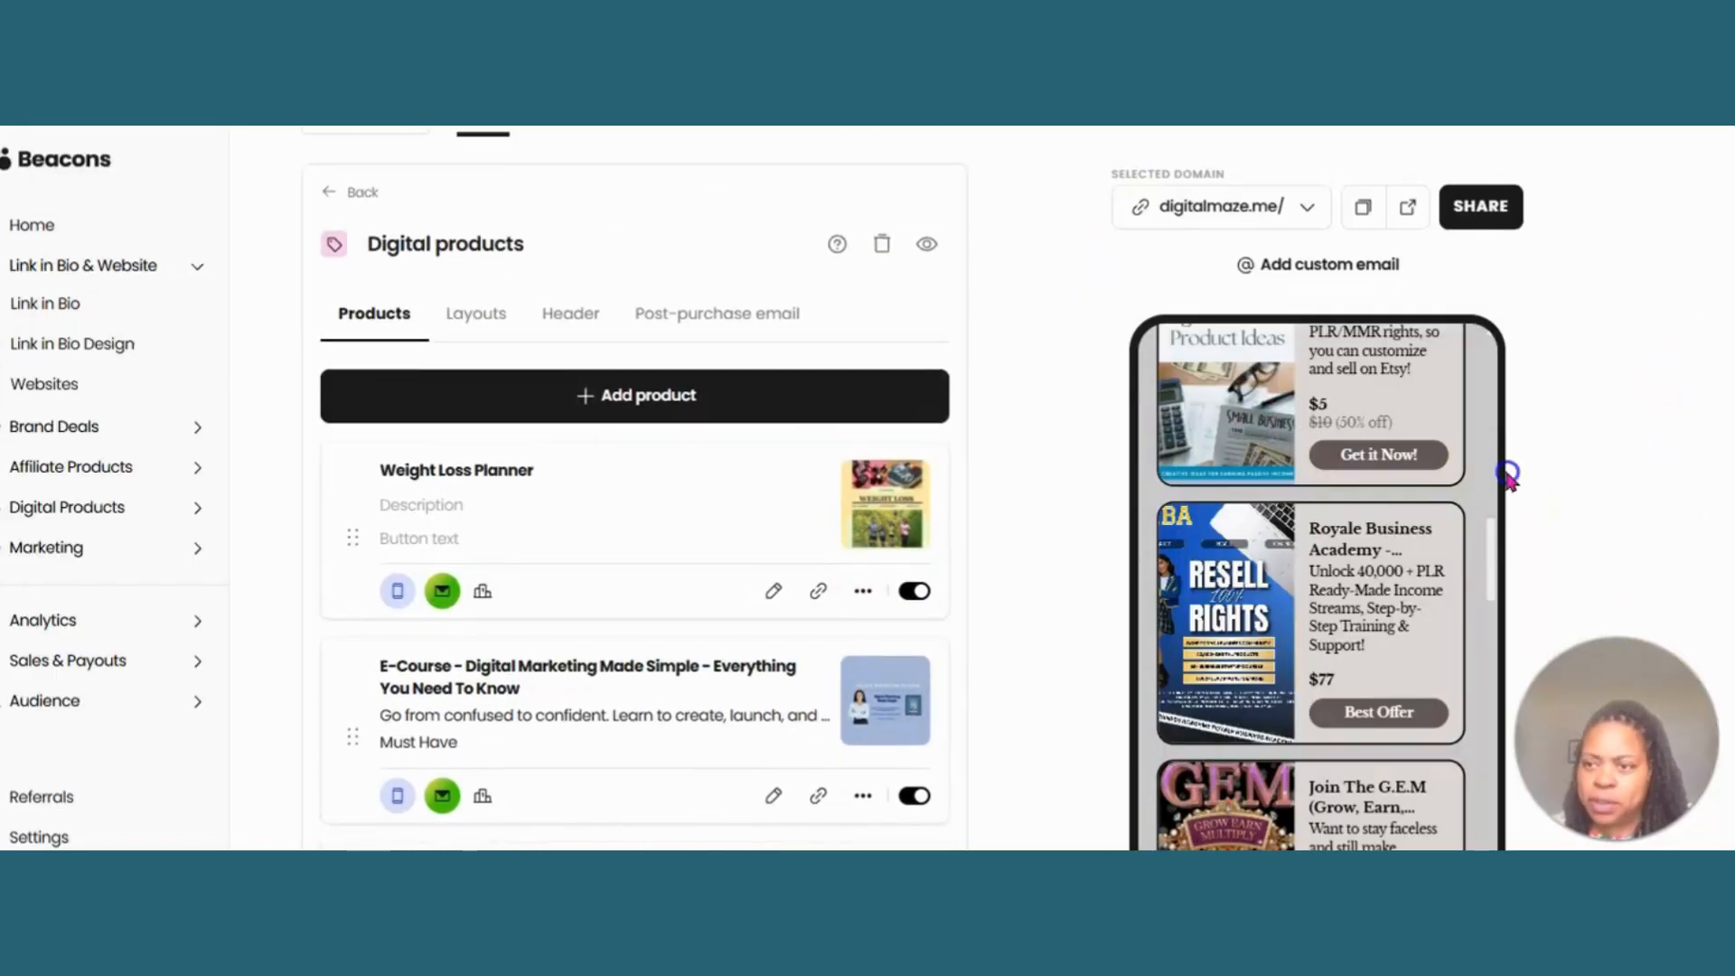
pyautogui.moveTo(1497, 530); pyautogui.dragTo(1486, 394)
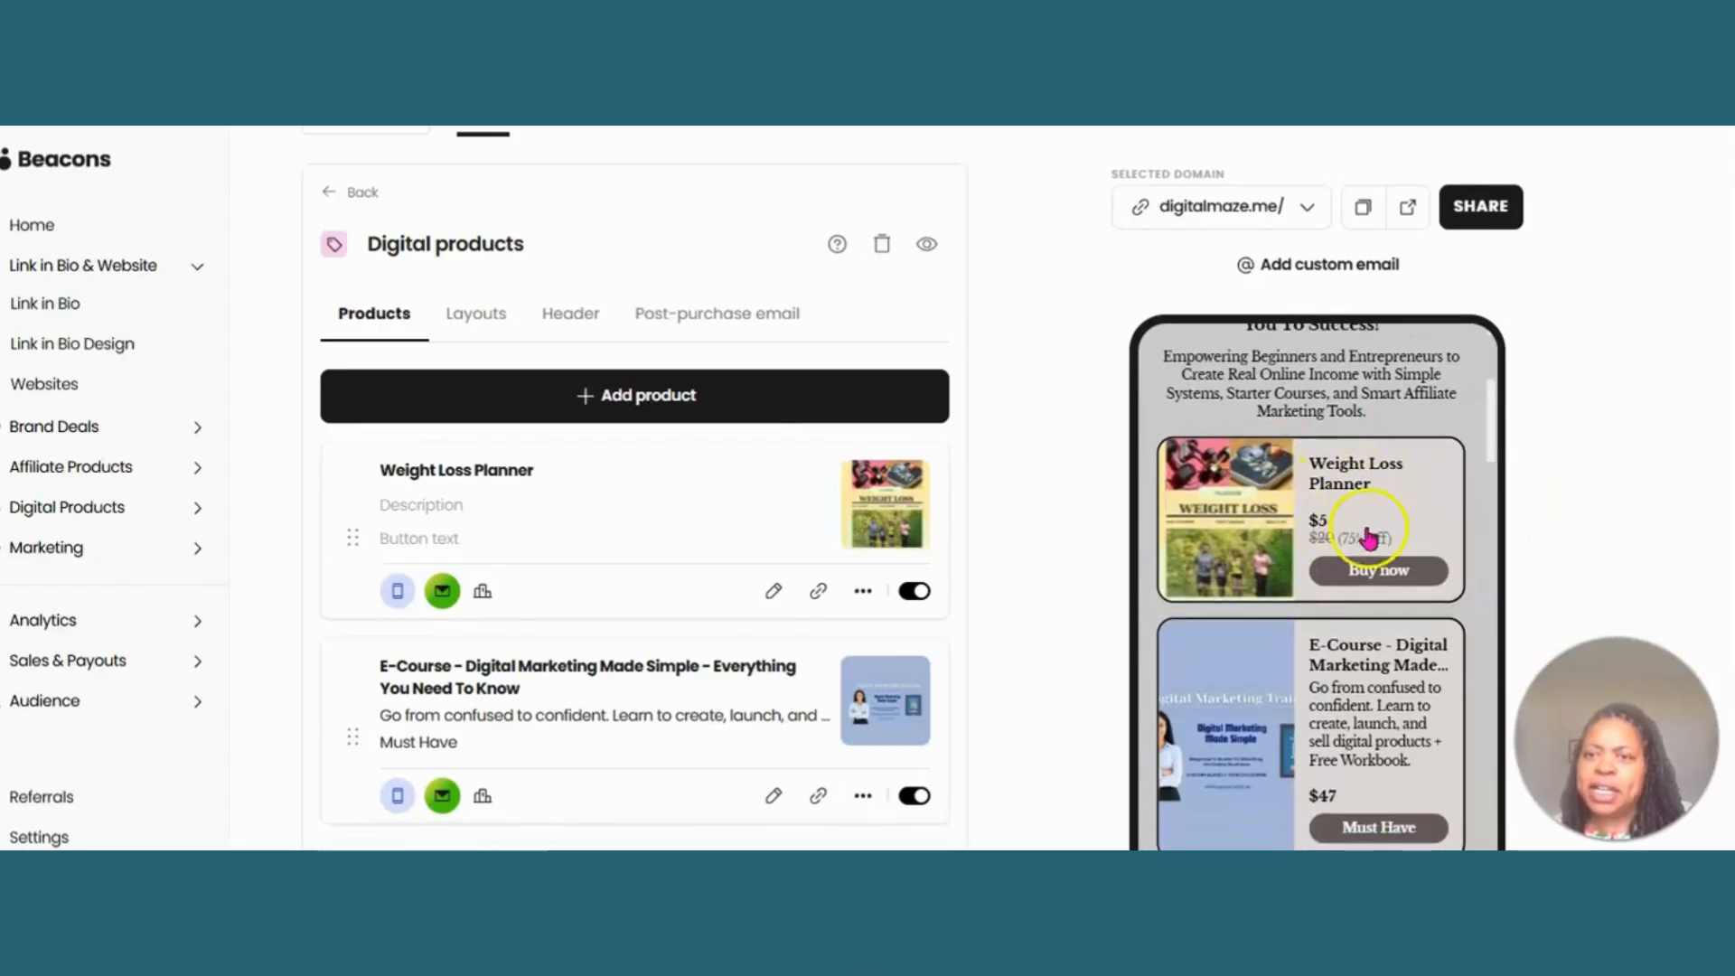
pyautogui.moveTo(1491, 425); pyautogui.dragTo(1476, 299)
pyautogui.click(931, 242)
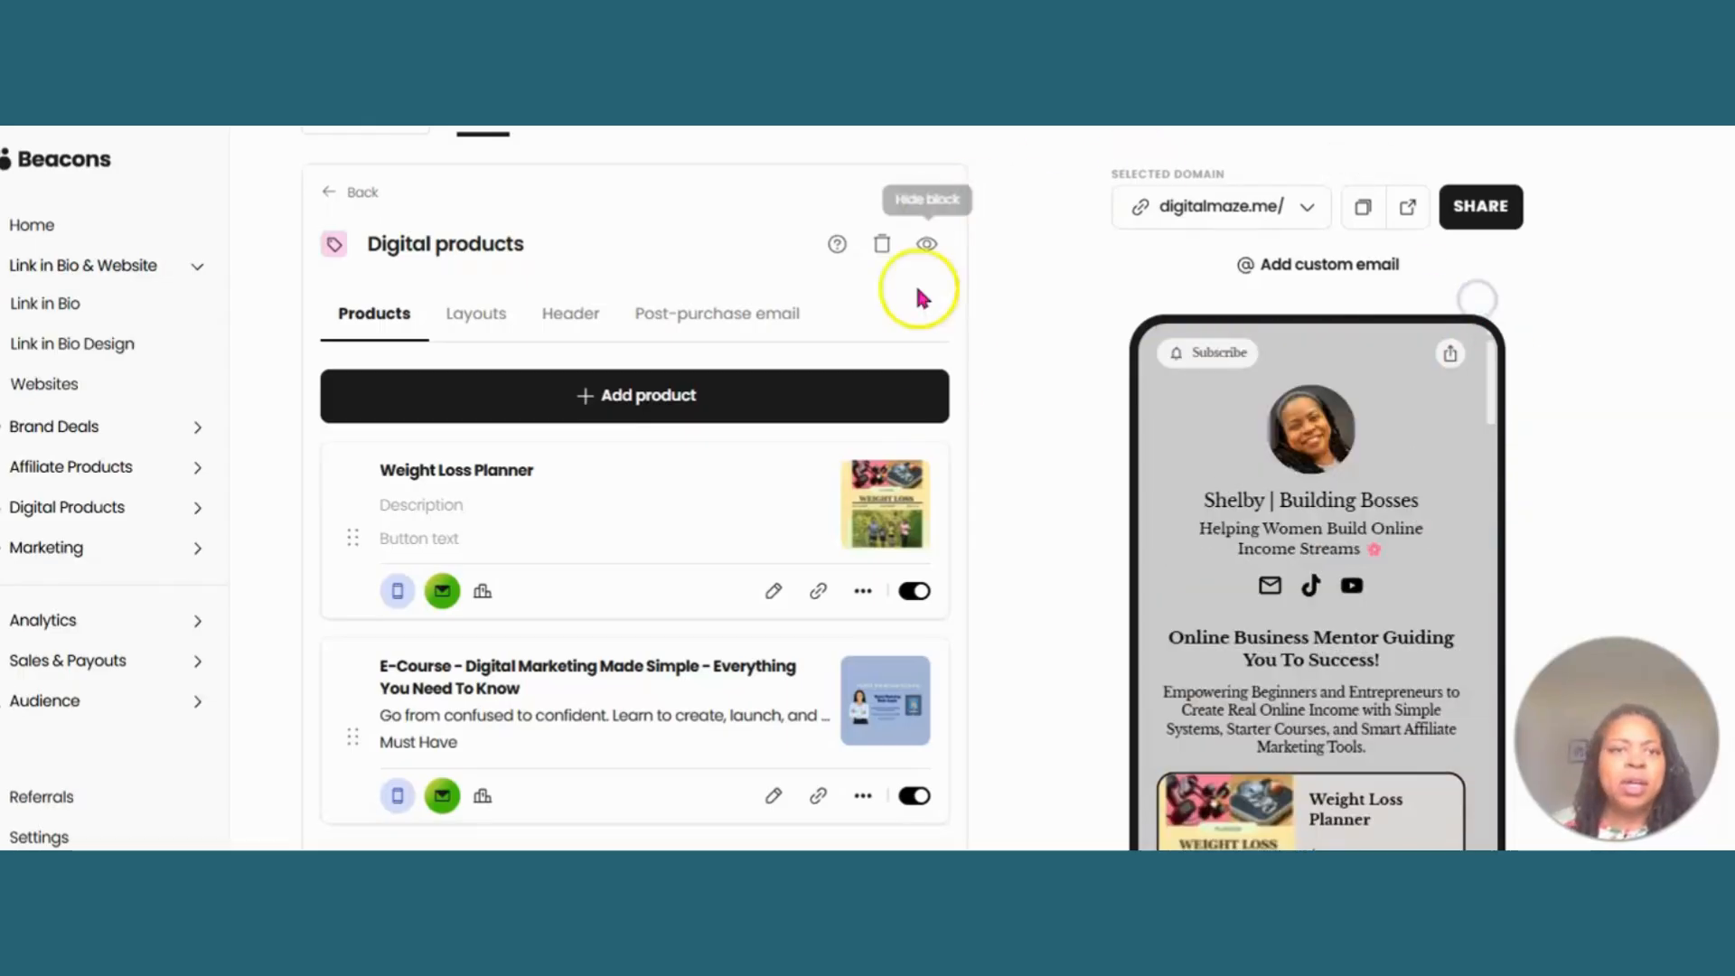